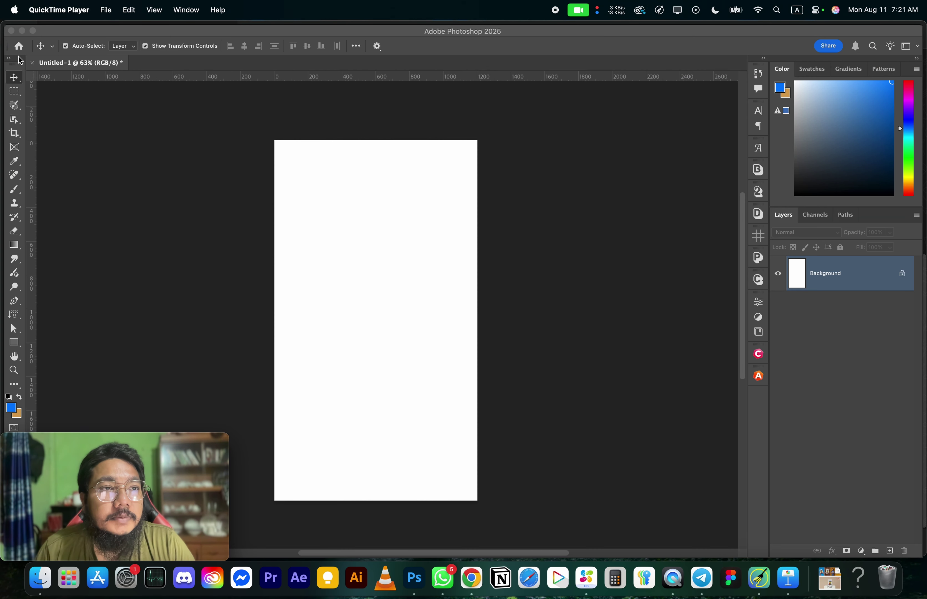
- Choose the Rectangular Marquee tool and open the conference speaker JPEG as a separate document
left_click(14, 94)
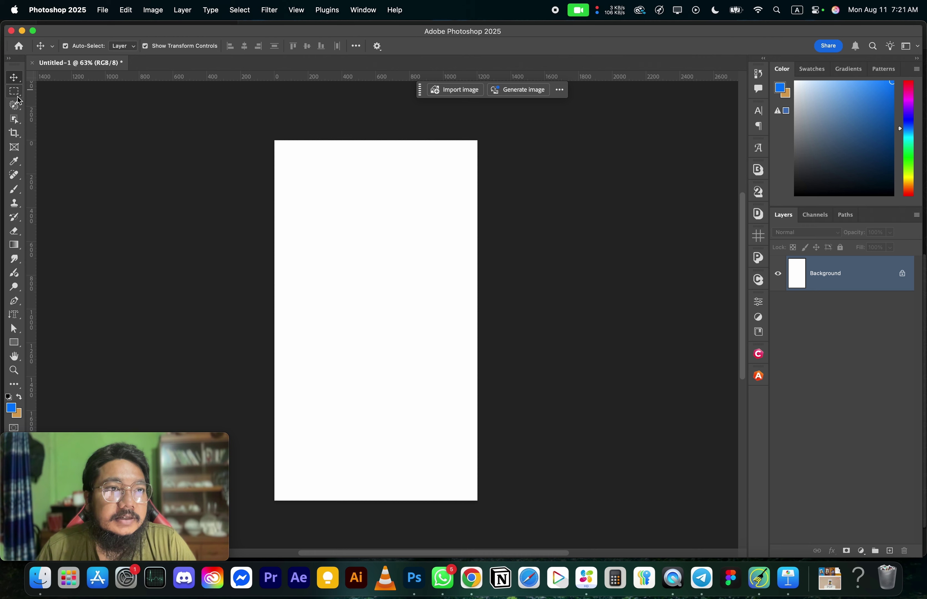
left_click(16, 94)
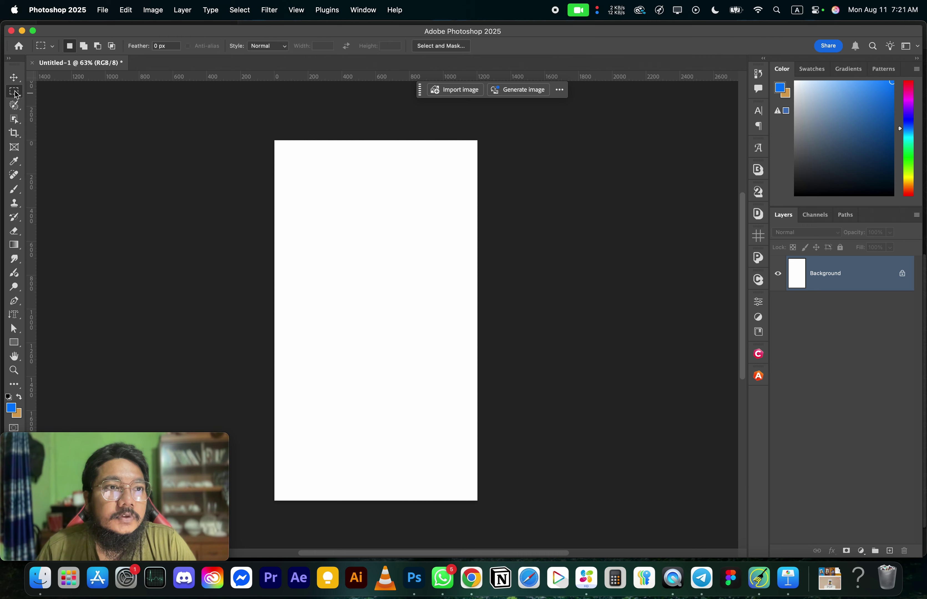
right_click(15, 91)
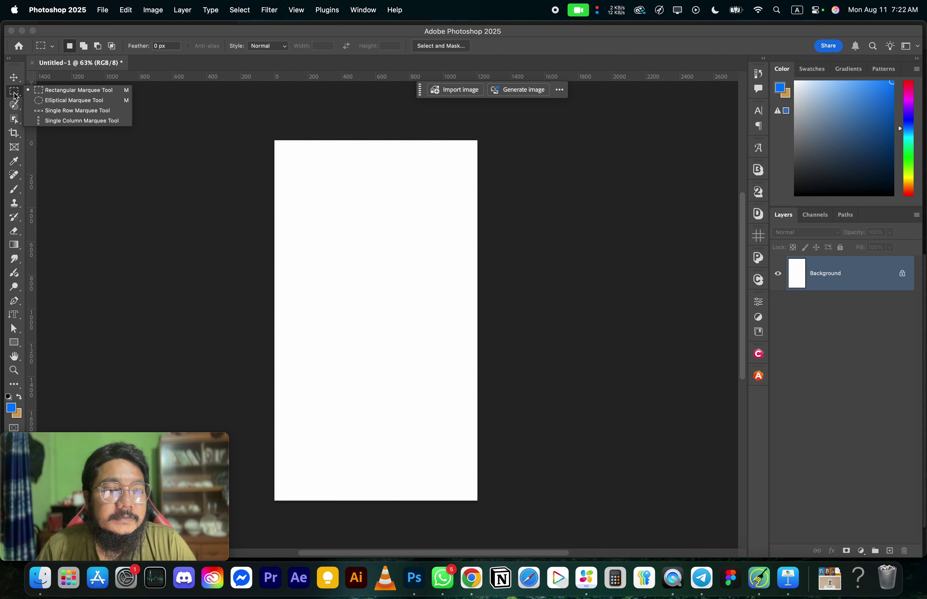
left_click(14, 91)
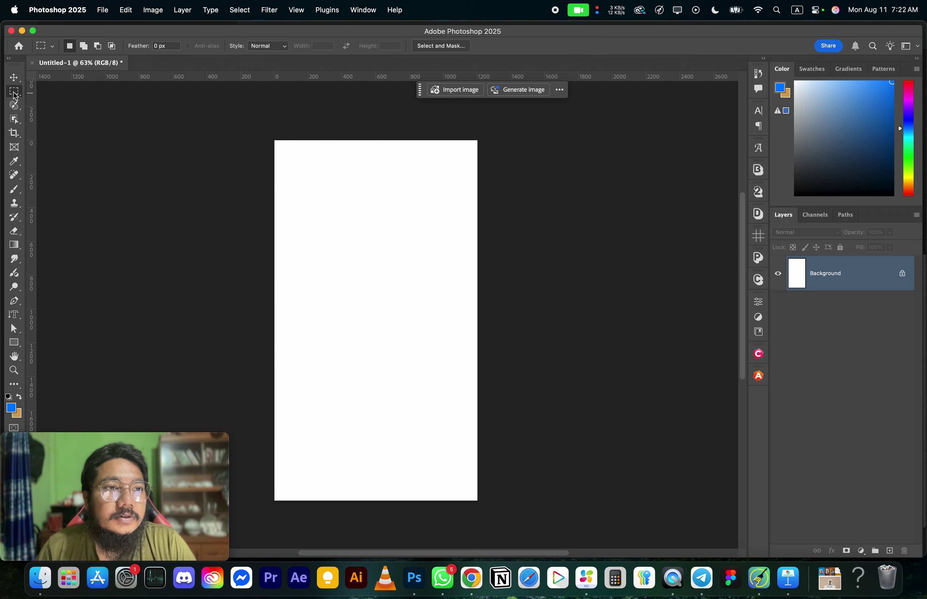
left_click(37, 583)
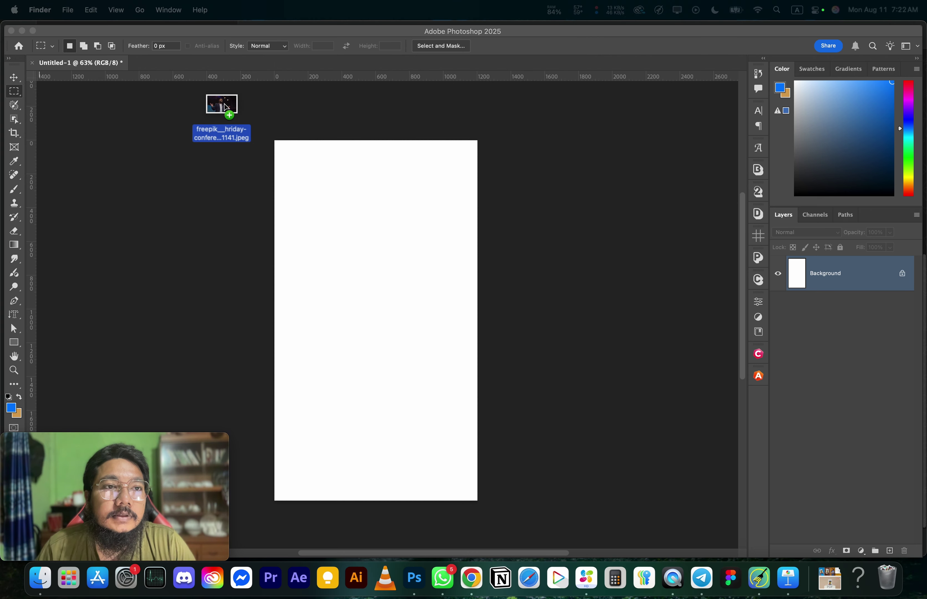
left_click_drag(225, 105, 214, 65)
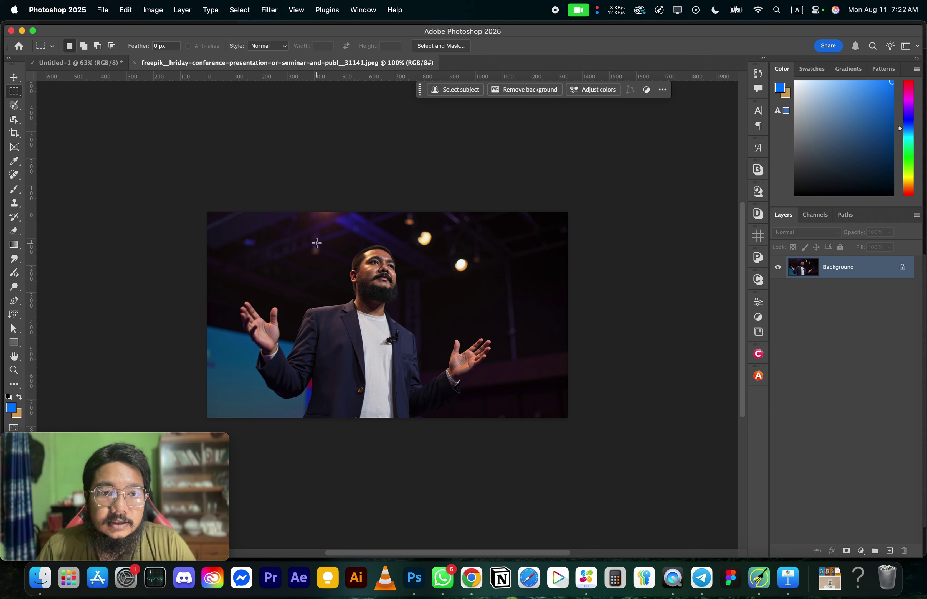
- Copy a rectangular area around the speaker's head and torso to a new layer and hide the Background layer
left_click_drag(305, 239, 449, 398)
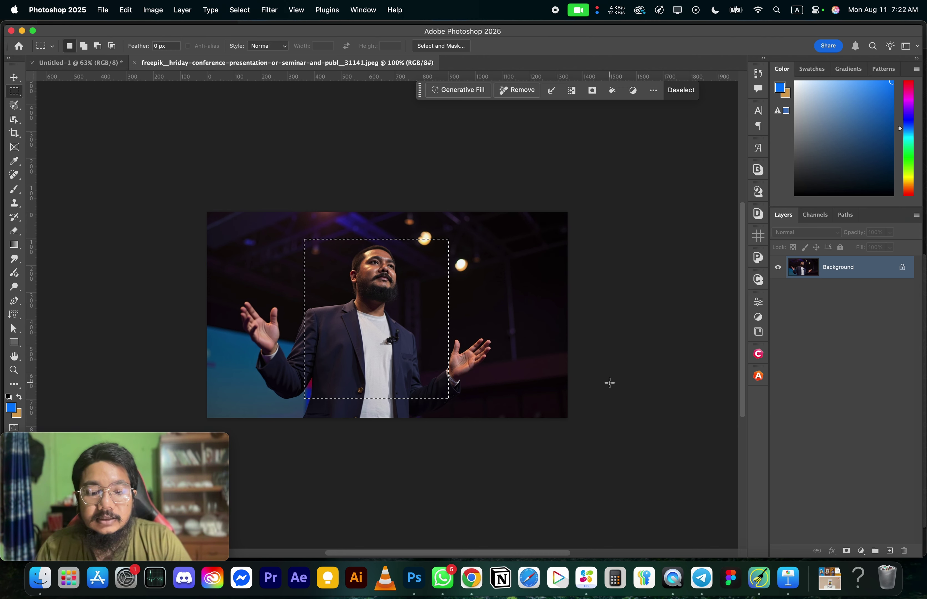
key("super+j")
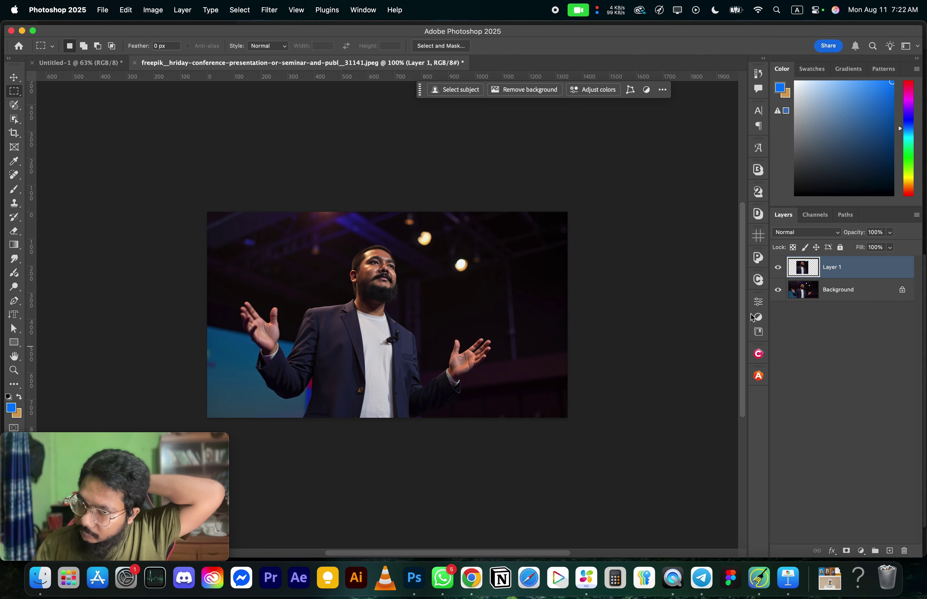
left_click(778, 289)
scroll(371, 314, "up", 5)
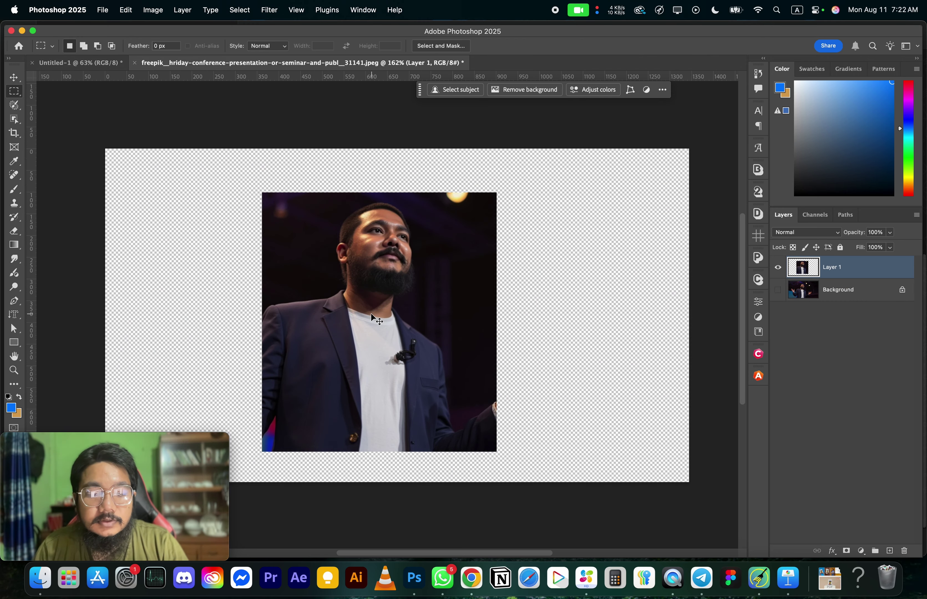
- Undo the Background hiding, the layer copy and the rectangular selection around the speaker
key("super+z")
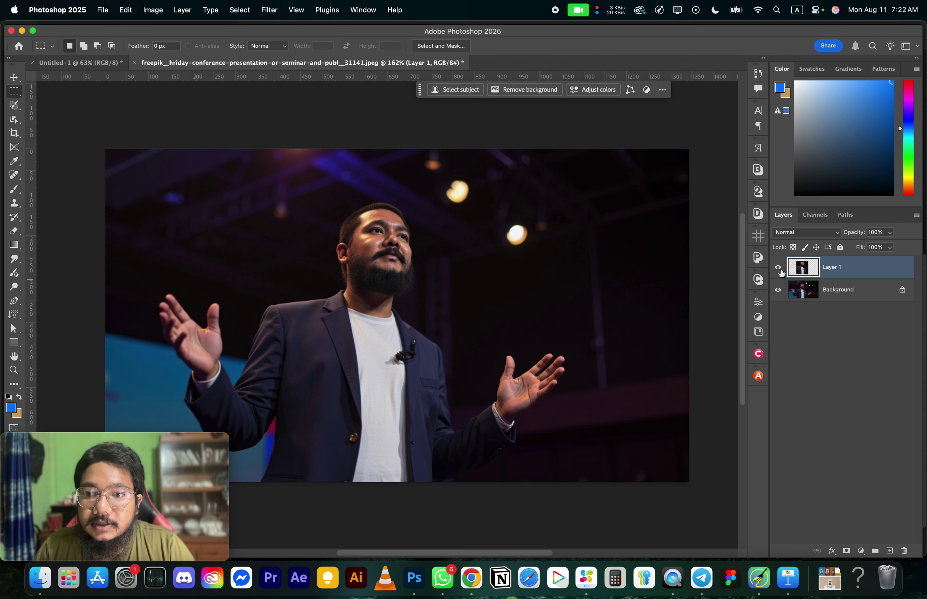
key("super+z")
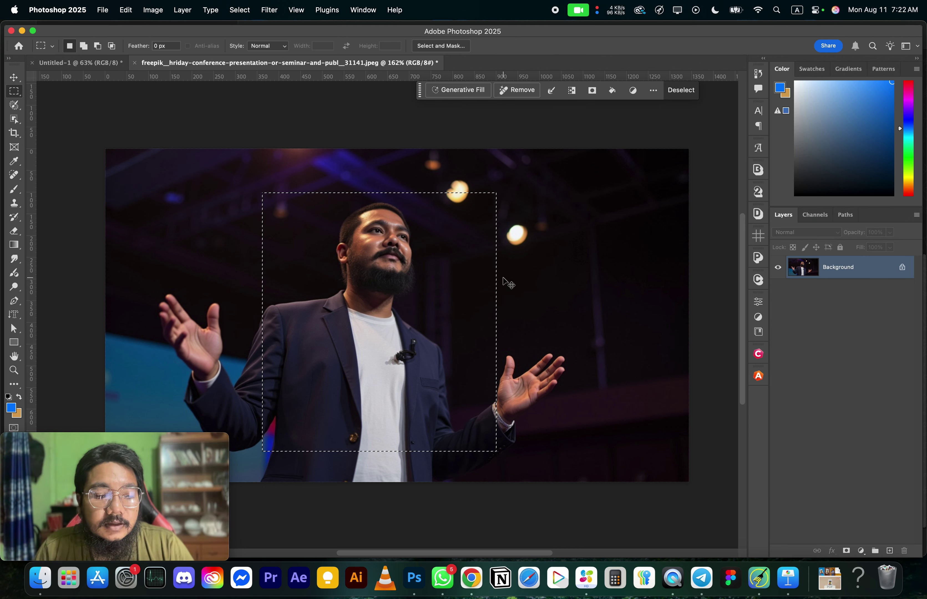
key("super+z")
- Copy a rectangular area around the speaker's head and shoulders to a new layer and hide Background to isolate it
right_click(10, 92)
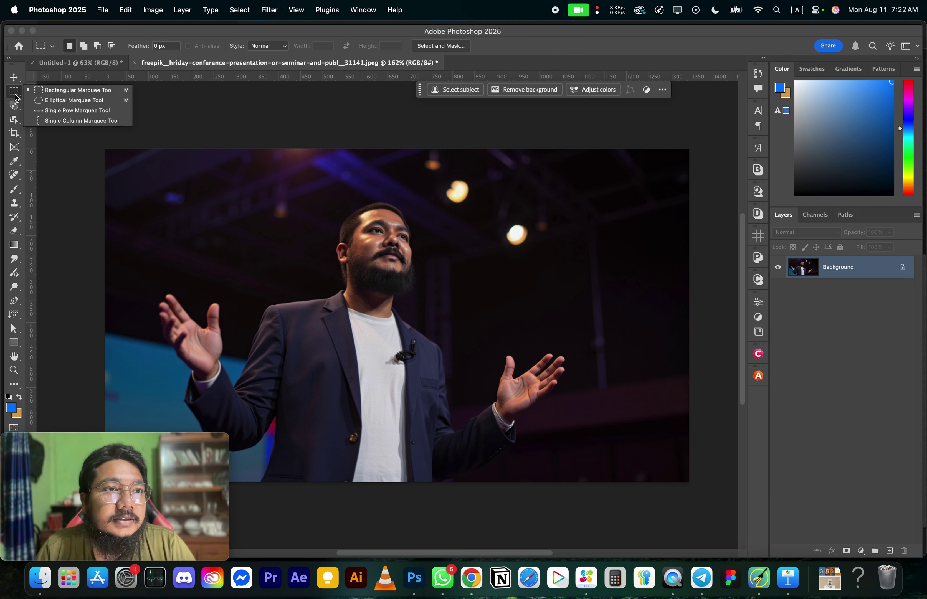
left_click(15, 95)
left_click_drag(274, 211, 471, 361)
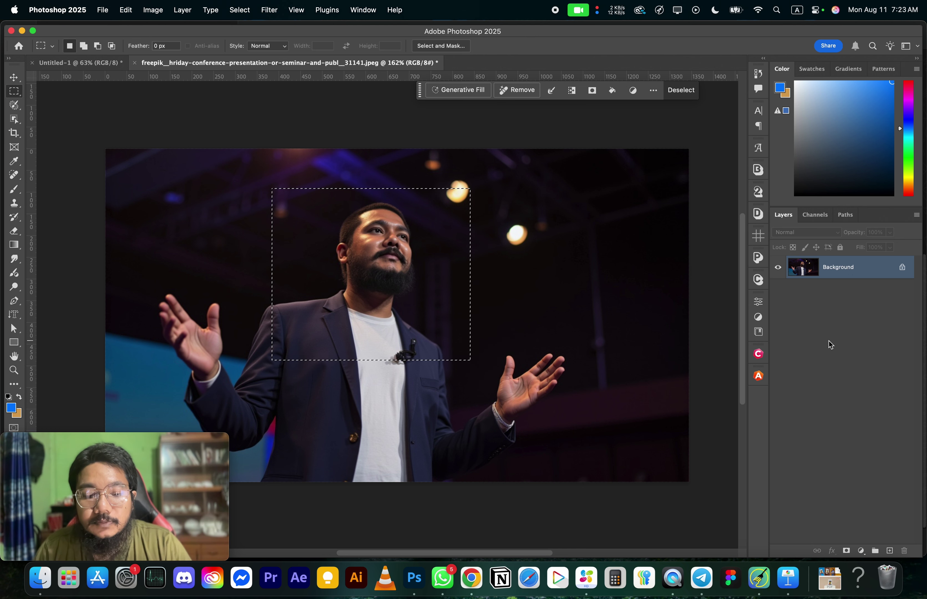
key("ctrl+j")
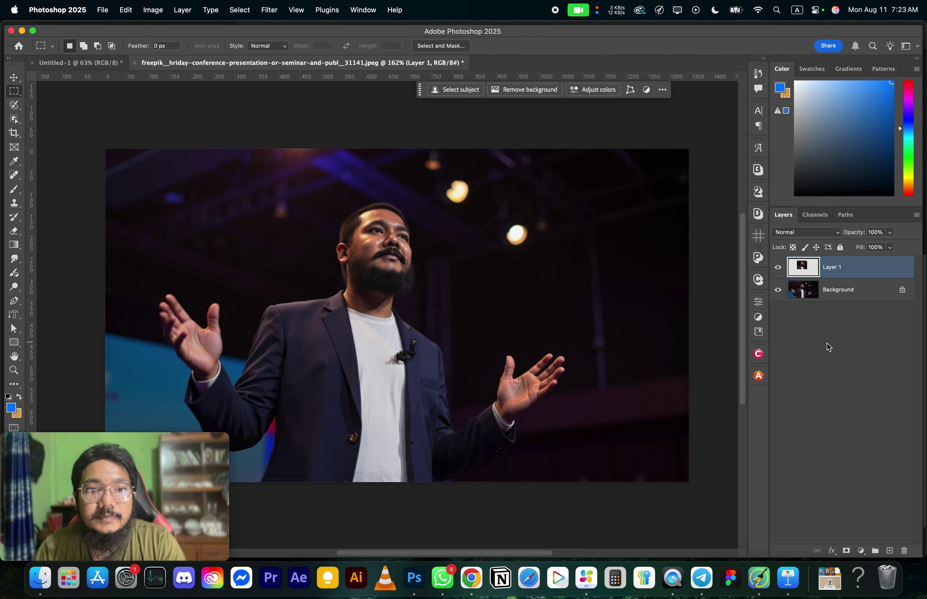
left_click(777, 290)
- Shift the copied rectangle slightly down and to the right over the visible Background, and hide Layer 1
left_click(14, 77)
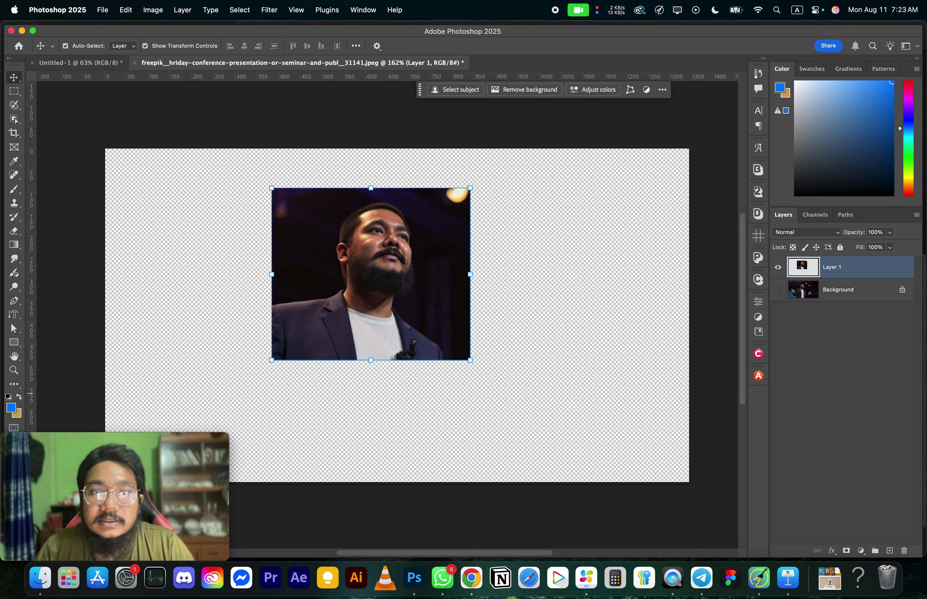
left_click(778, 290)
left_click_drag(366, 269, 397, 280)
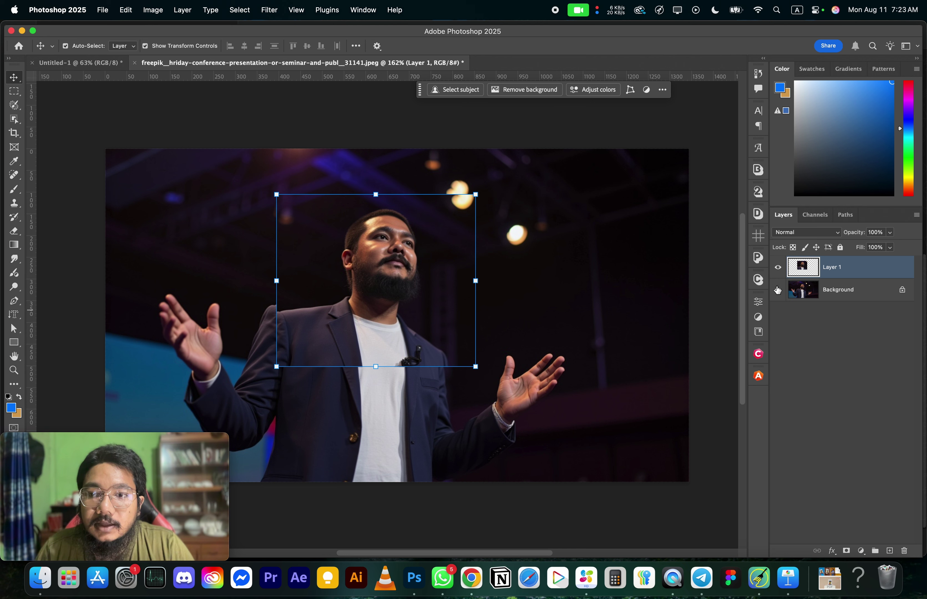
left_click(778, 289)
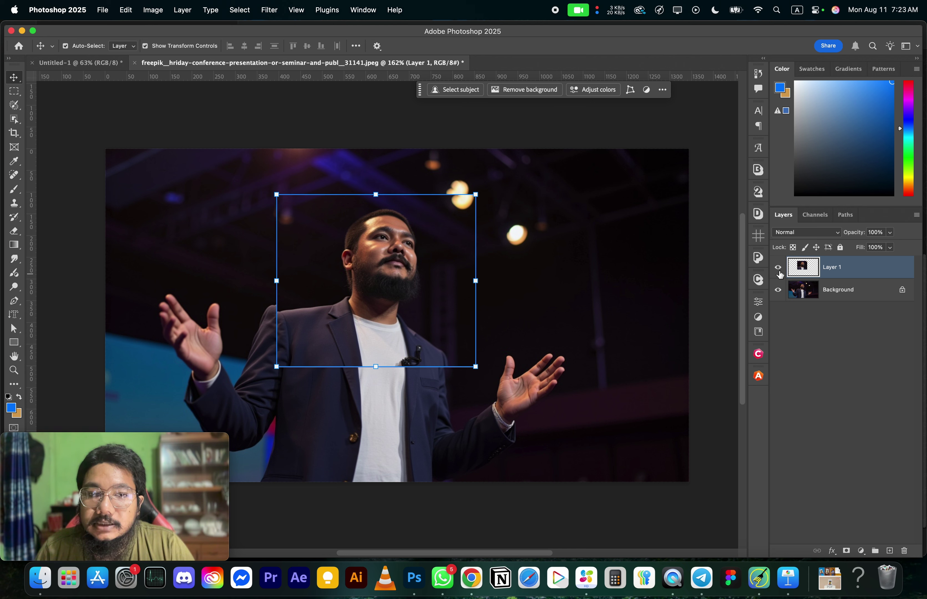
left_click(778, 268)
- Copy a circular area of about 444 px around the speaker's head from Background to a new layer and check it in isolation
left_click(14, 93)
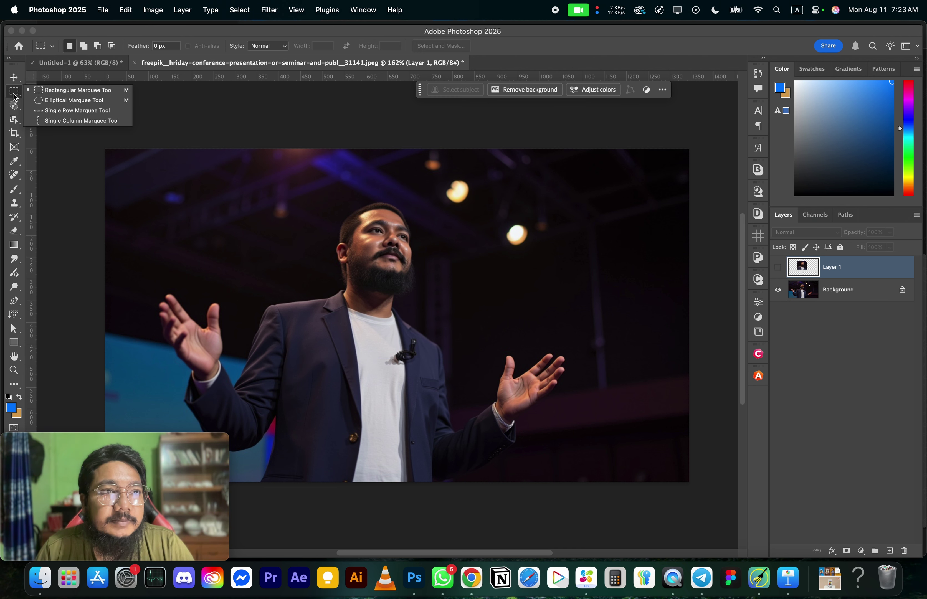
left_click(74, 100)
left_click_drag(282, 186, 497, 381)
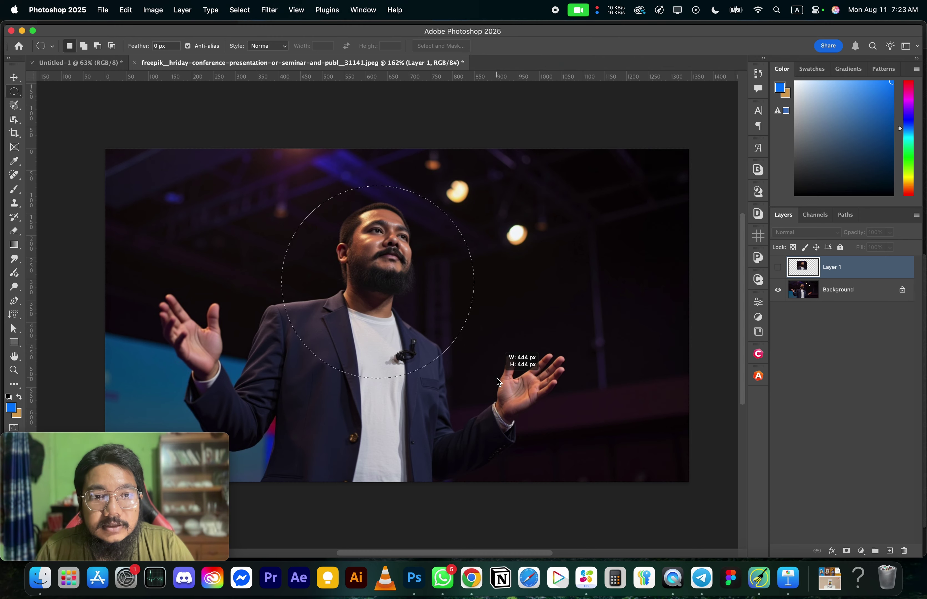
left_click(839, 290)
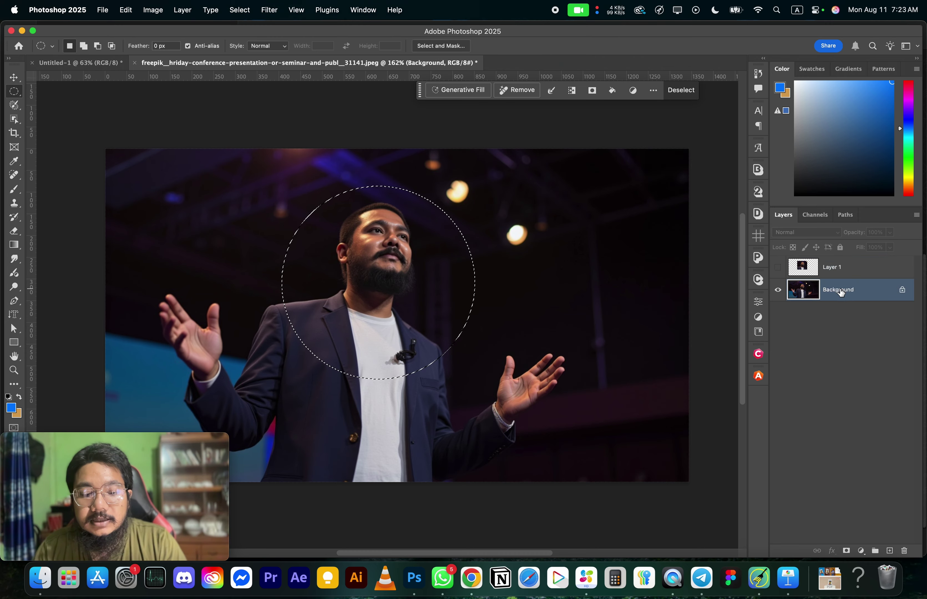
key("super+j")
left_click(778, 314)
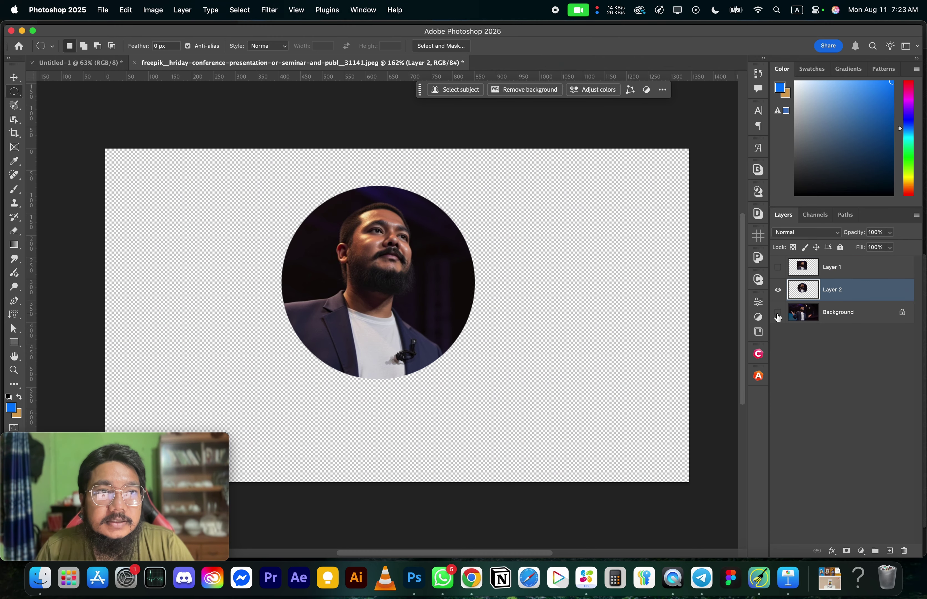
left_click(778, 312)
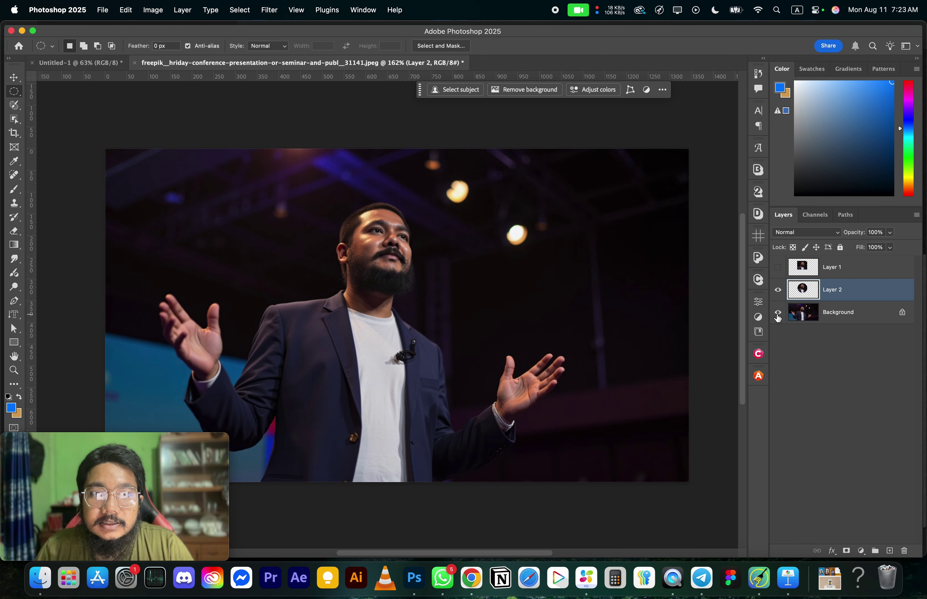
- Switch back to the Rectangular Marquee tool and draw a rectangular selection around the speaker's head and shoulders
scroll(384, 223, "up", 3)
scroll(382, 228, "down", 4)
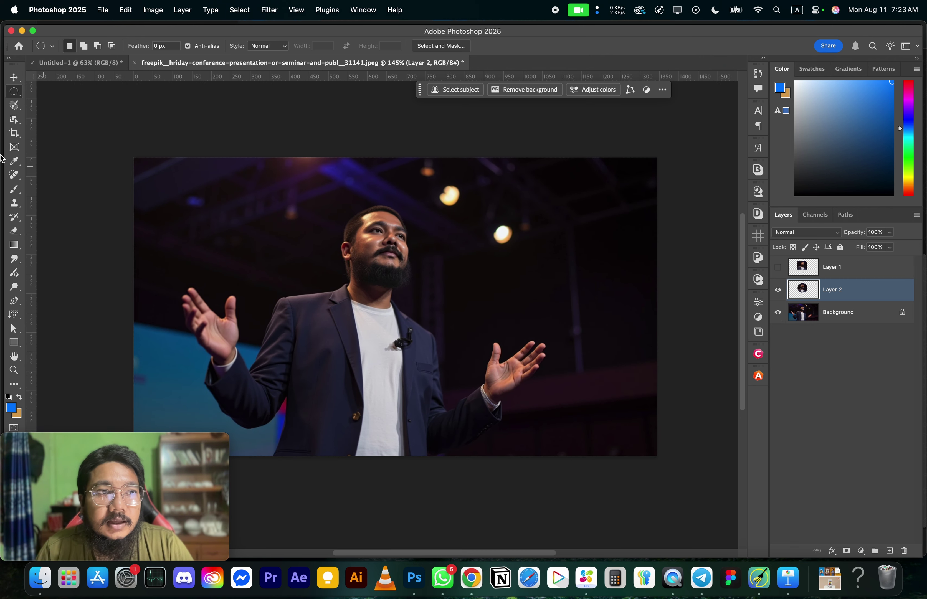
right_click(14, 92)
left_click(37, 93)
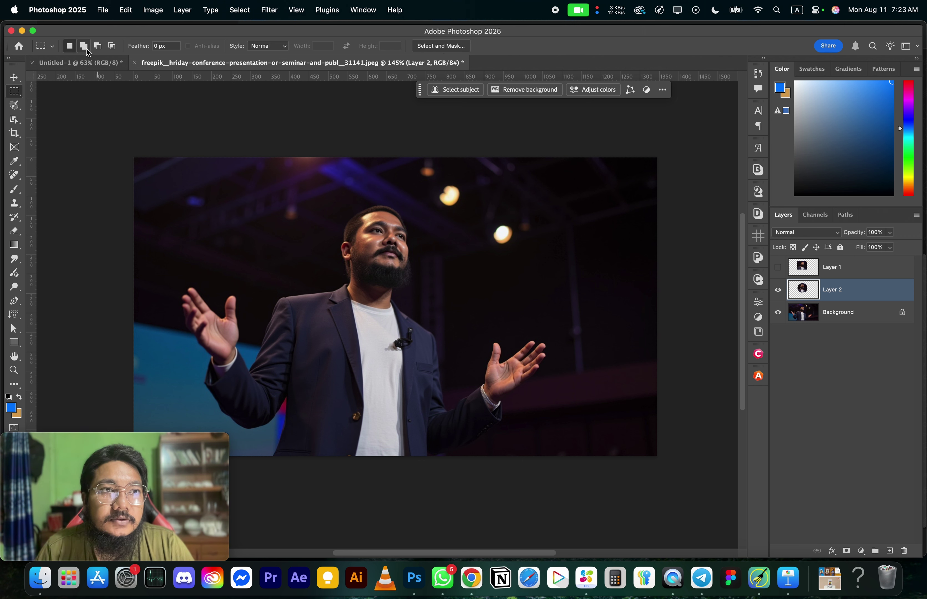
right_click(15, 92)
left_click(14, 92)
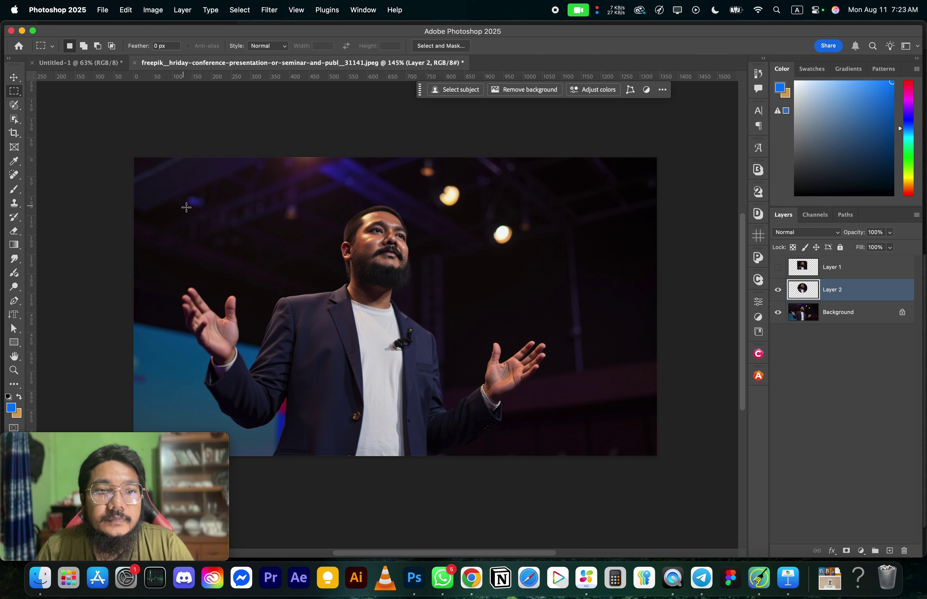
left_click_drag(288, 199, 456, 318)
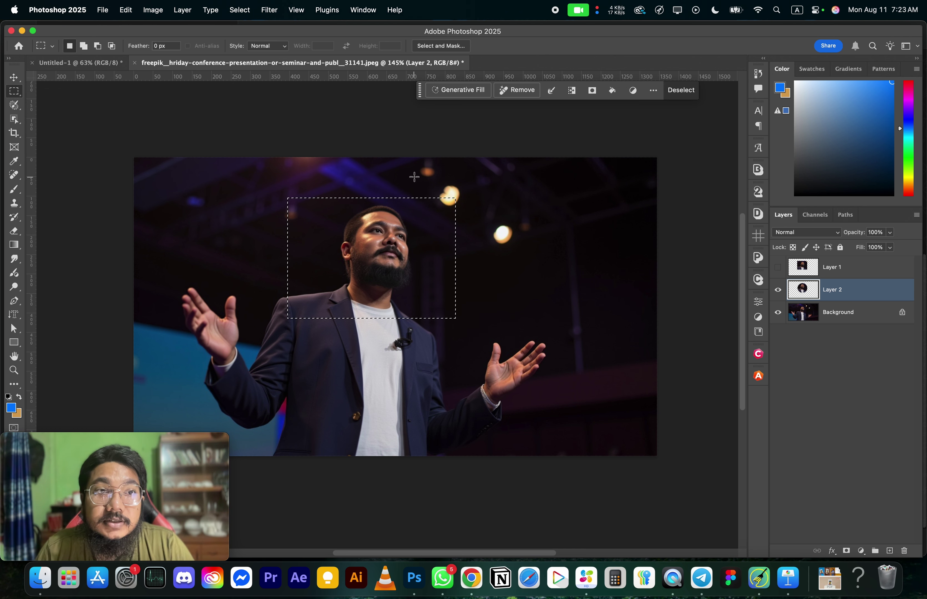
- Add rectangles over the head and the raised hand to the selection in Add to selection mode, and copy it to a new layer
left_click(82, 47)
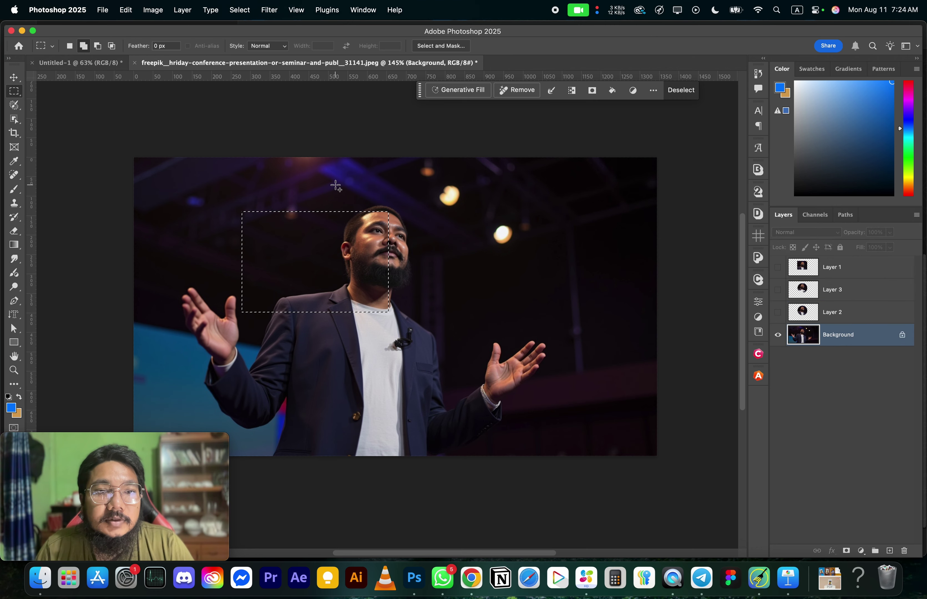
left_click_drag(335, 185, 448, 326)
left_click_drag(538, 398, 426, 294)
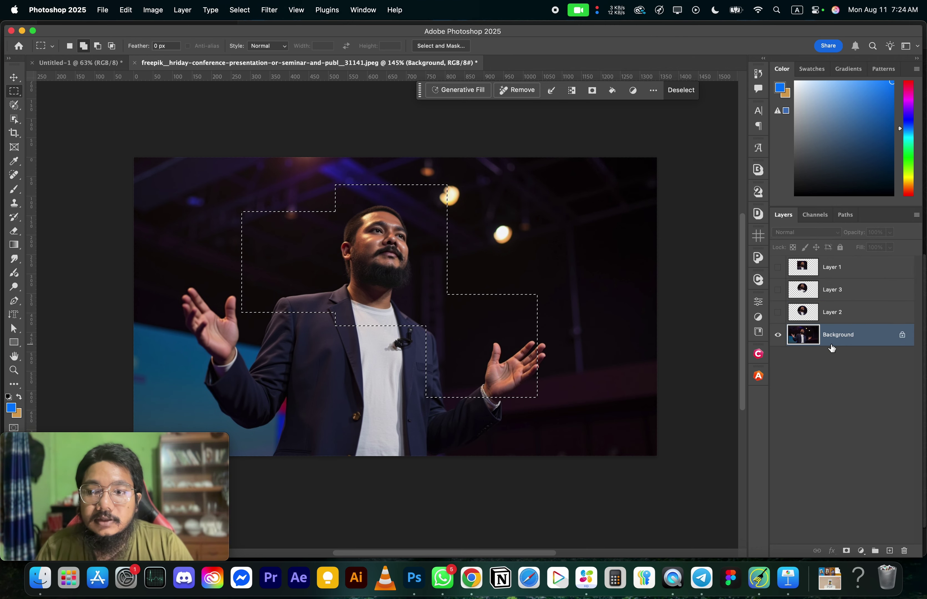
key("super+j")
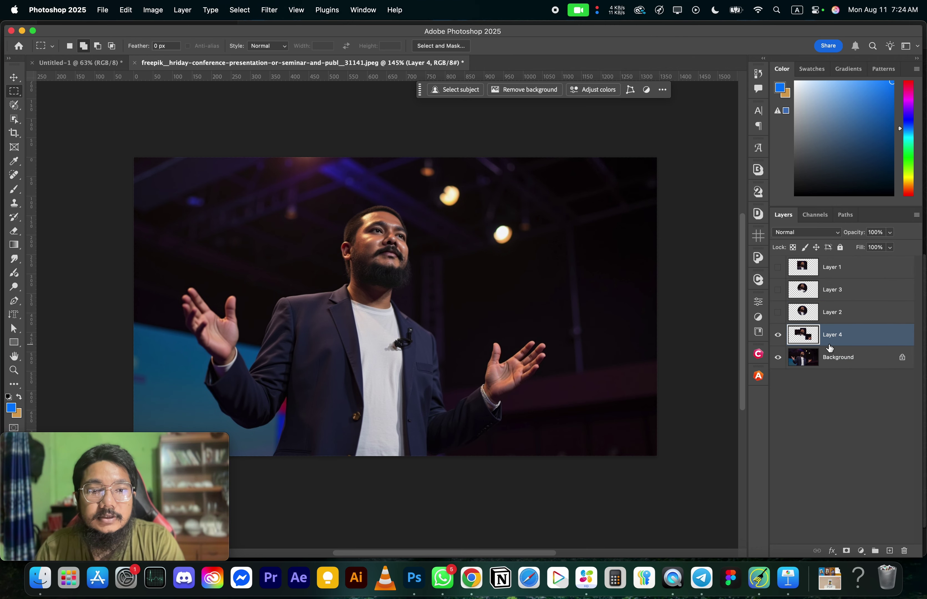
- View the stepped-shape copy without Background, restore Background, and hide Layer 4
left_click(778, 357)
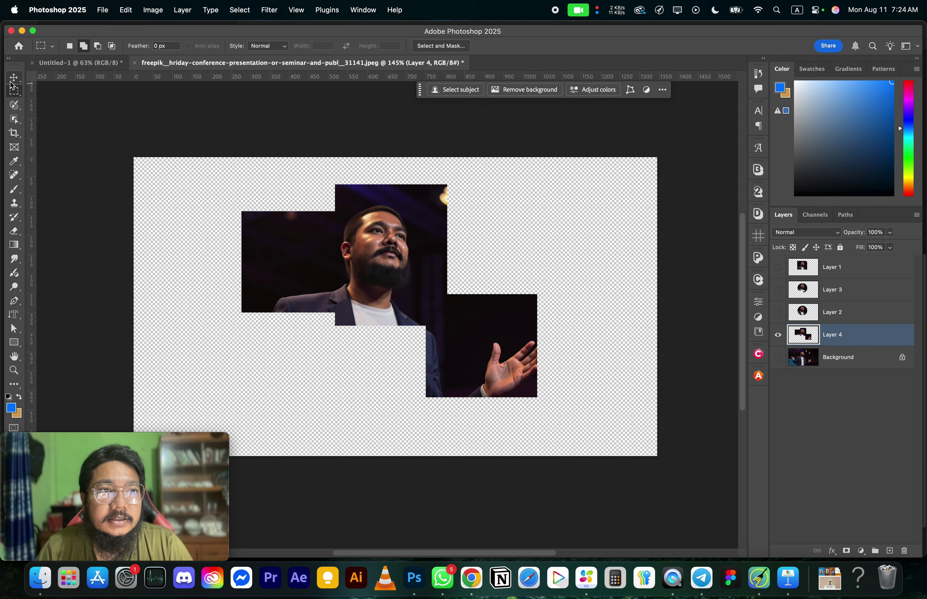
key("super+z")
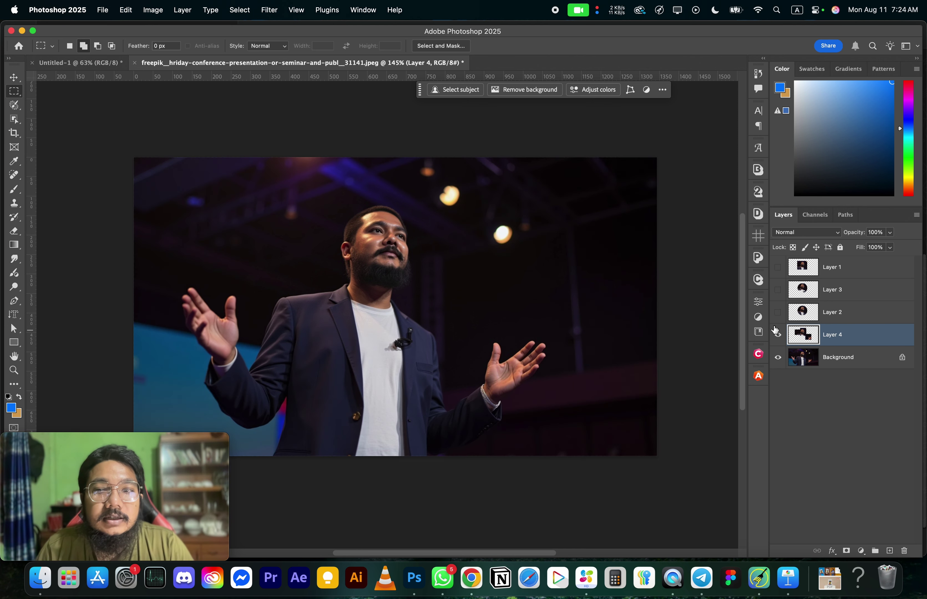
left_click(778, 335)
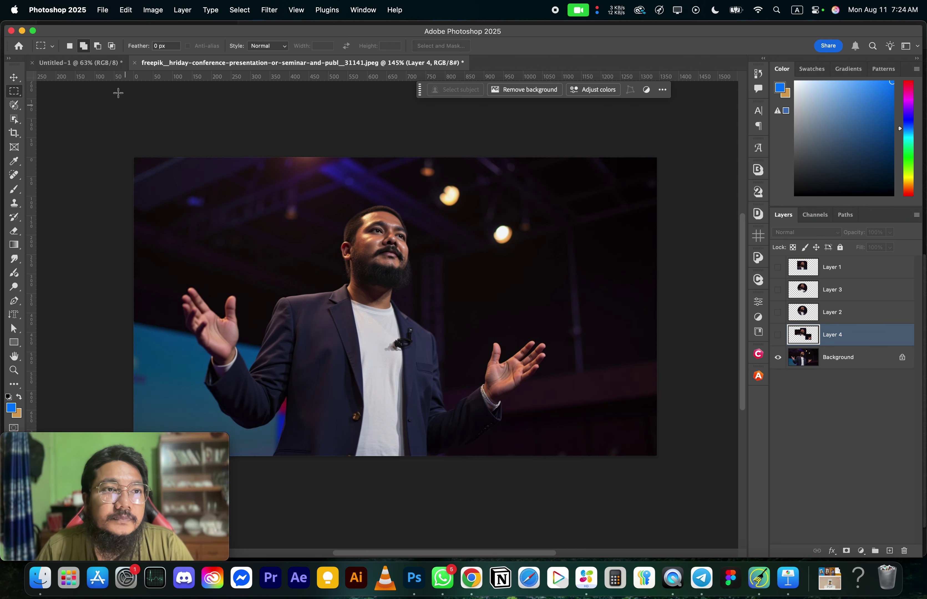
- Set the marquee to New selection mode and replace the active selection with a larger rectangle around the speaker's head and torso
left_click(97, 48)
left_click_drag(235, 209, 400, 346)
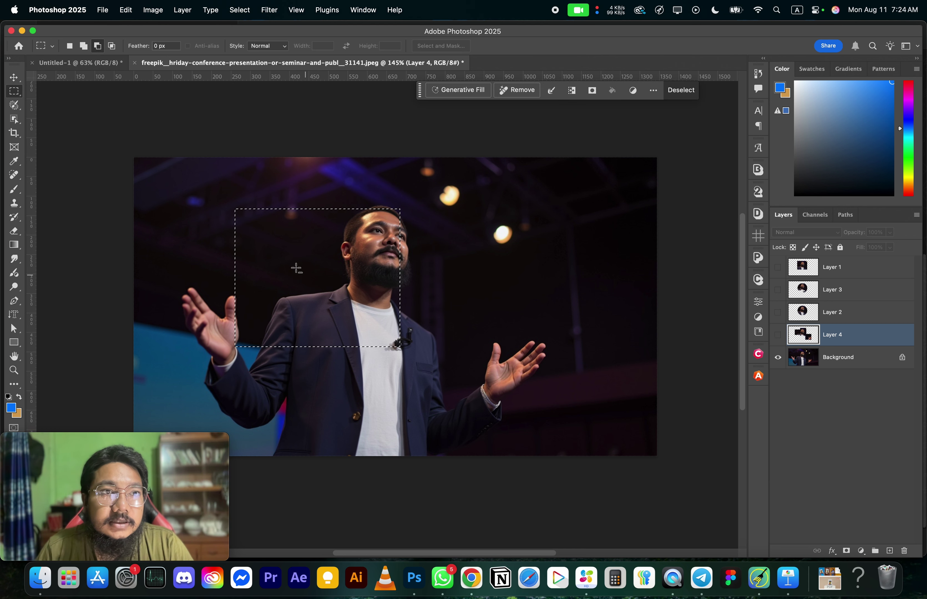
left_click(70, 48)
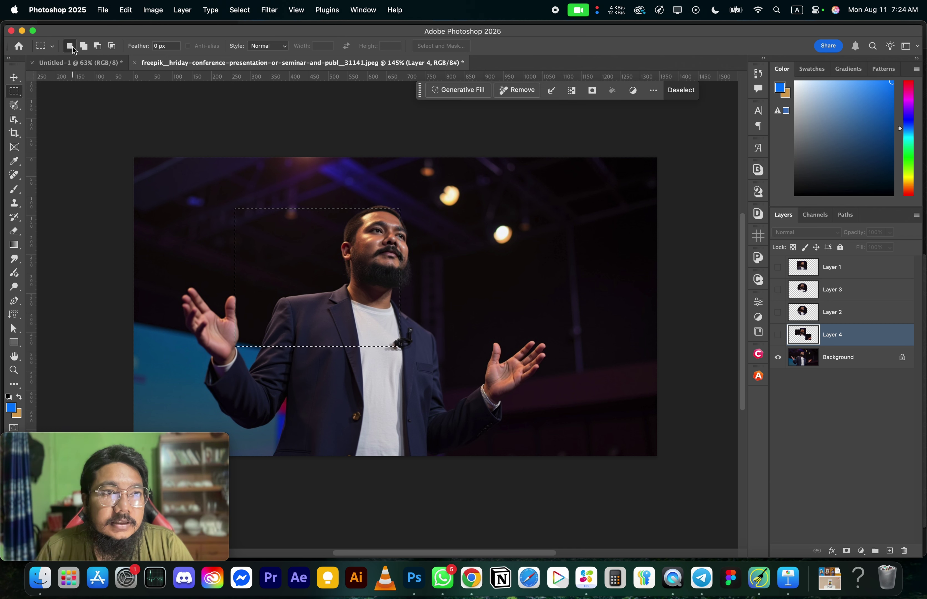
left_click(325, 246)
left_click_drag(273, 202, 506, 391)
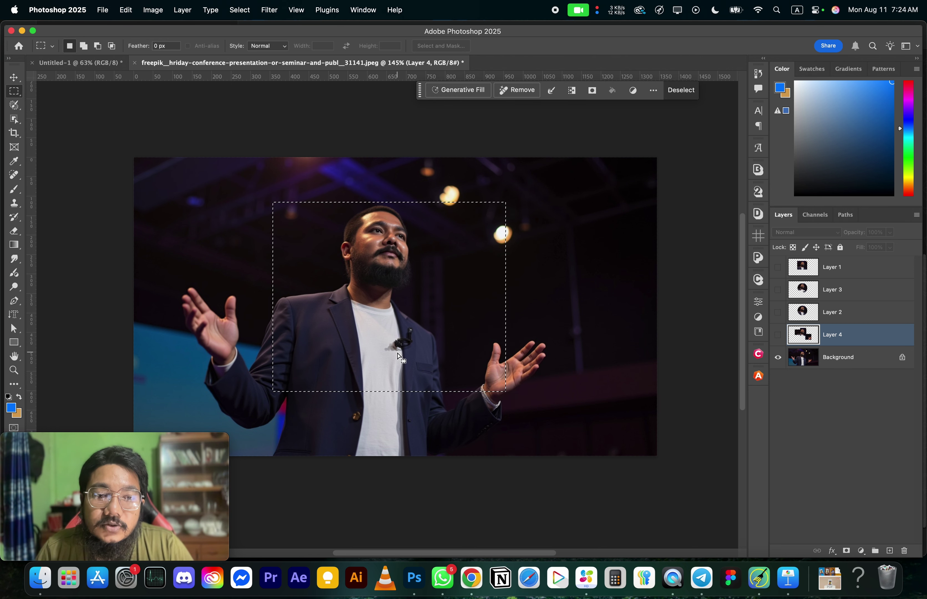
- In Subtract from selection mode, cut rectangles off the torso area and background until only a small rectangle over the face remains selected
left_click(97, 45)
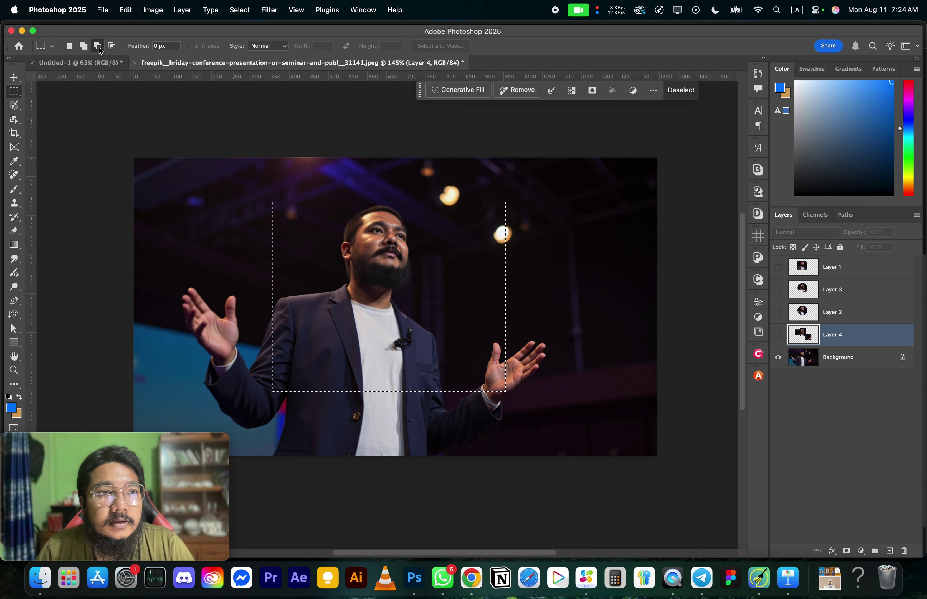
left_click_drag(427, 186, 179, 303)
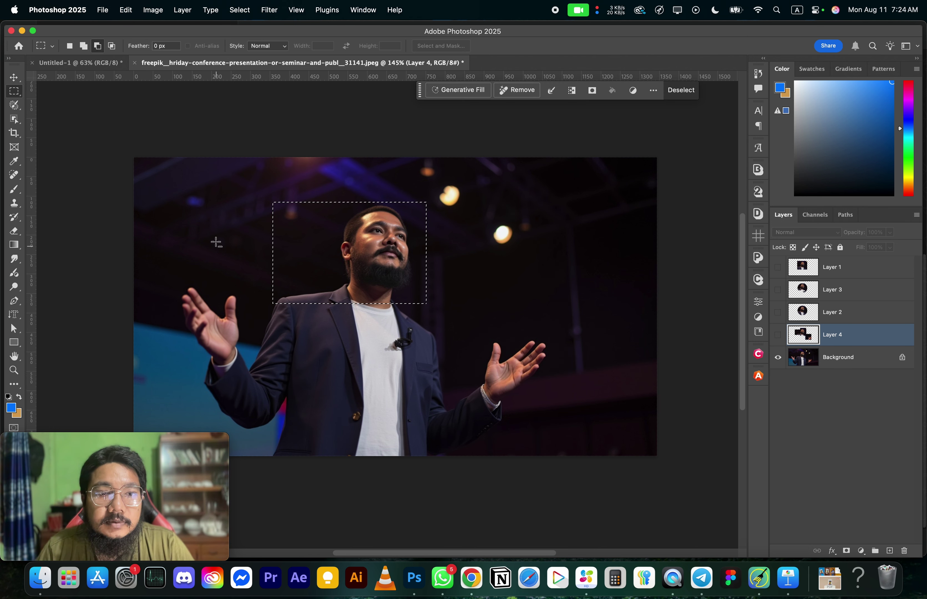
left_click_drag(220, 172, 357, 357)
left_click_drag(485, 322, 297, 266)
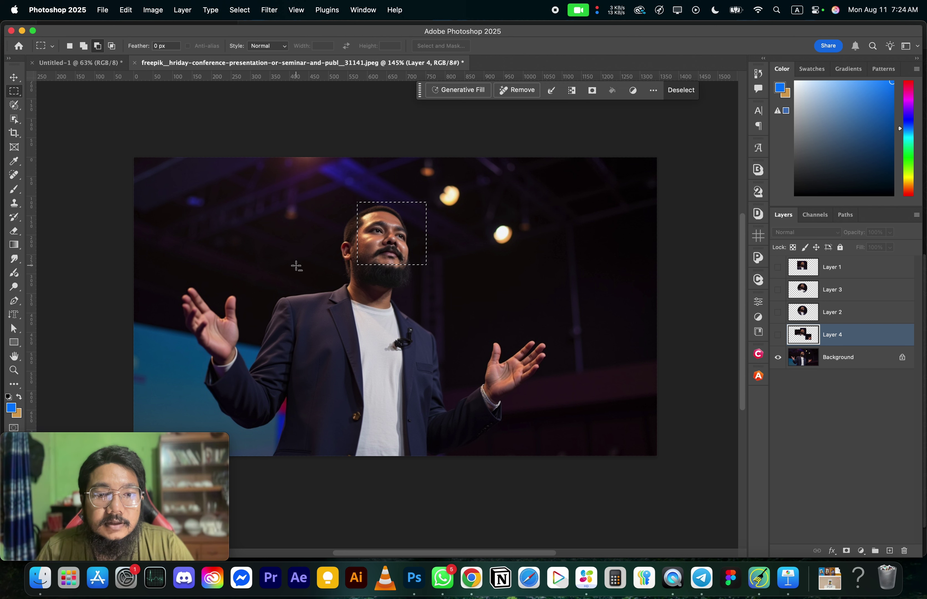
- In Intersect with selection mode, draw two overlapping rectangles that reduce the face selection to a small area around the cheek and mouth
left_click(112, 50)
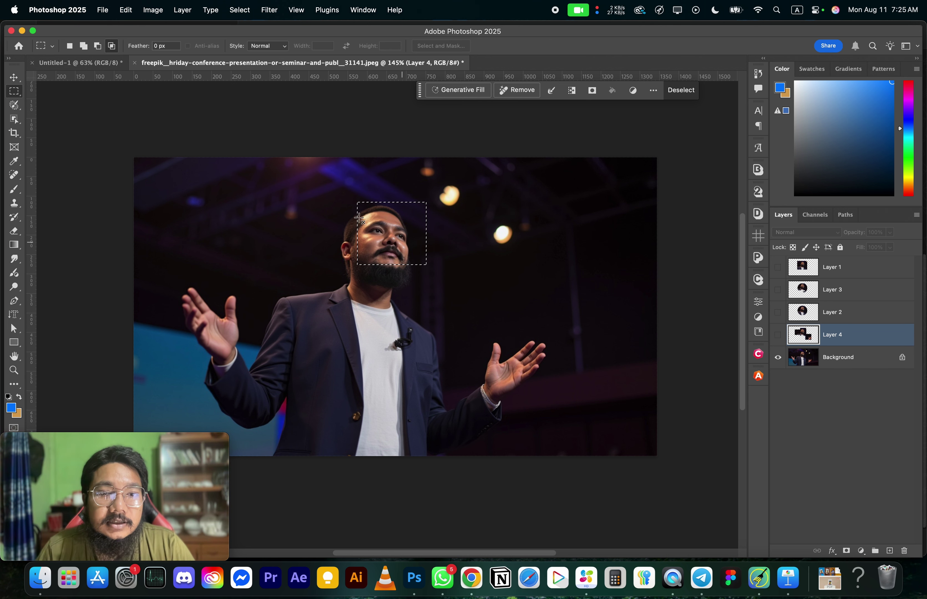
left_click_drag(329, 239, 457, 350)
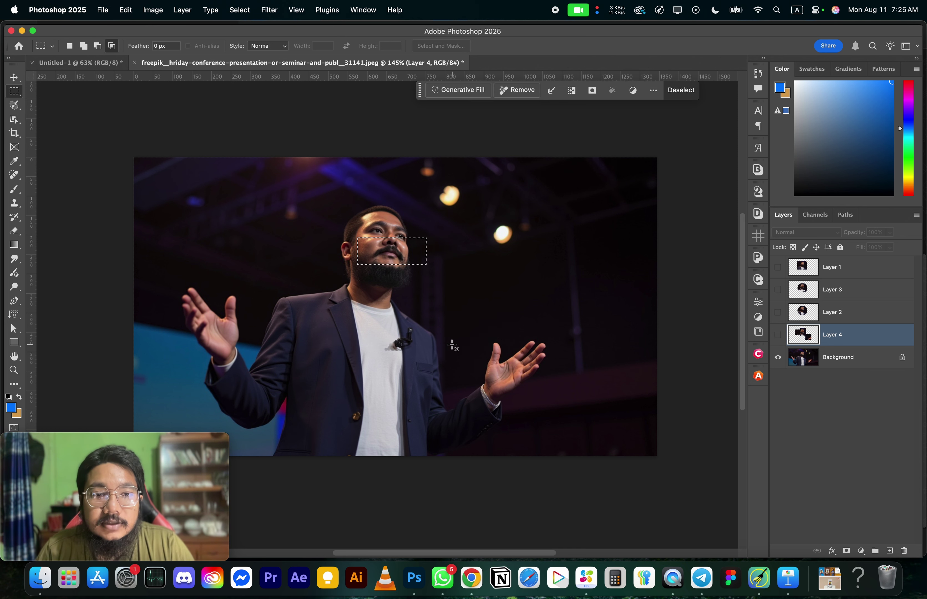
left_click_drag(351, 225, 393, 313)
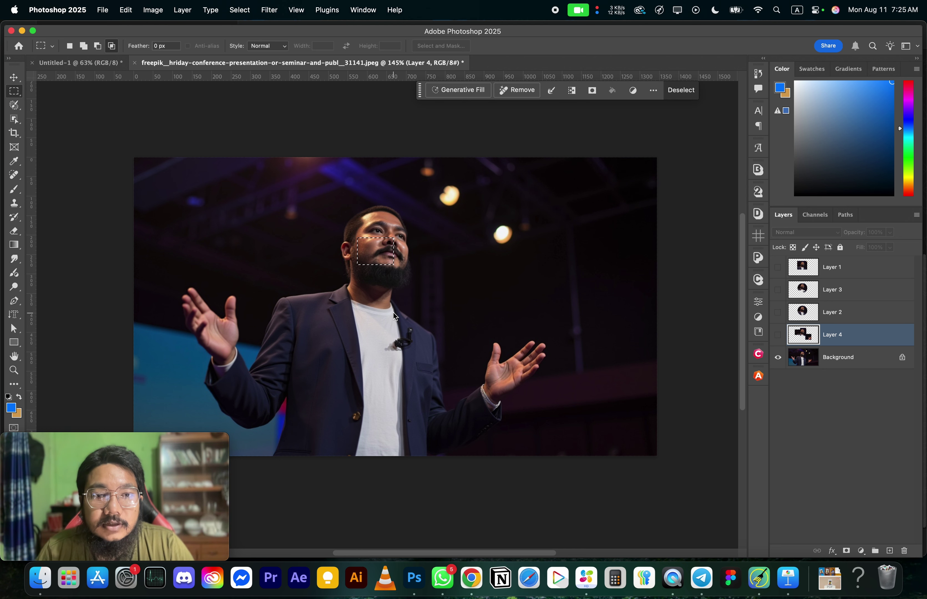
- Switch to the Elliptical Marquee tool in New selection mode and draw a circular selection around the speaker's head and shoulders
left_click(69, 47)
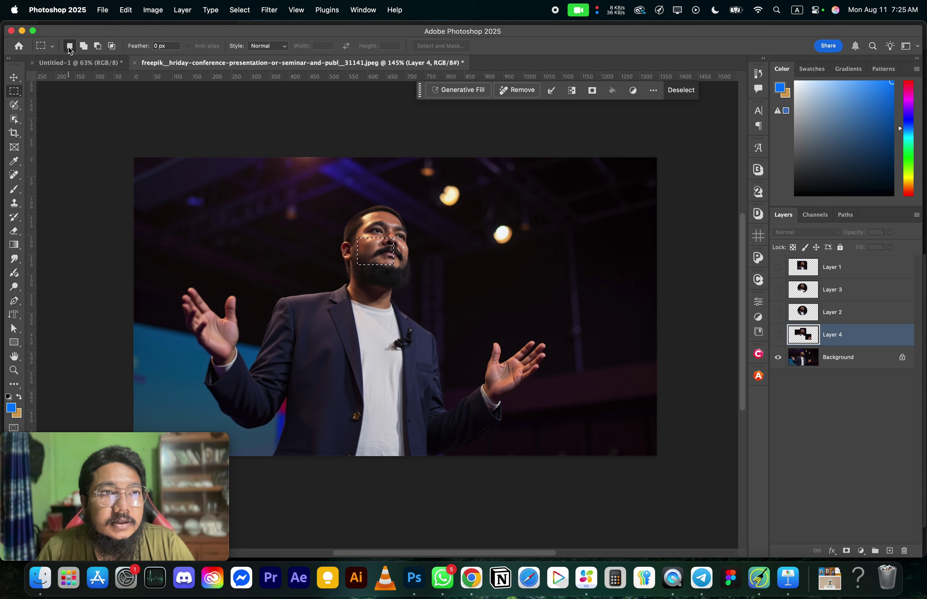
right_click(14, 91)
left_click(47, 101)
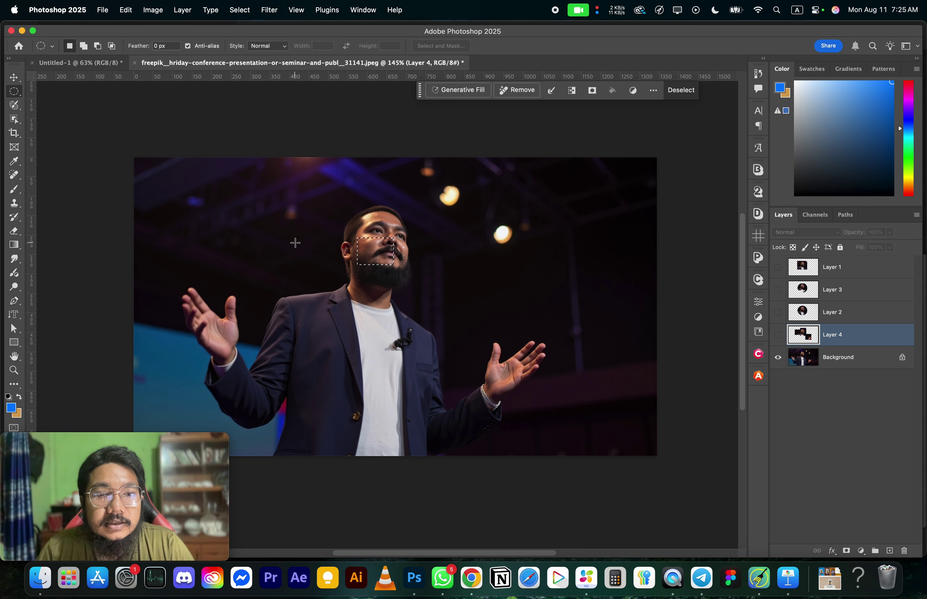
left_click_drag(299, 188, 447, 340)
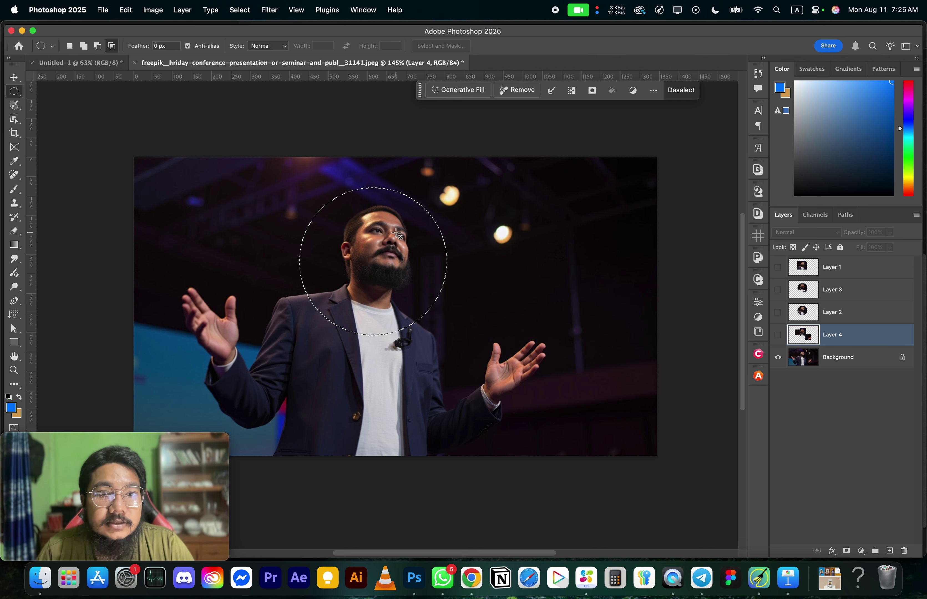
- Intersect the circle with two overlapping ellipses in Intersect with selection mode, leaving a narrow sliver over the face, and deselect it
left_click_drag(365, 171, 568, 363)
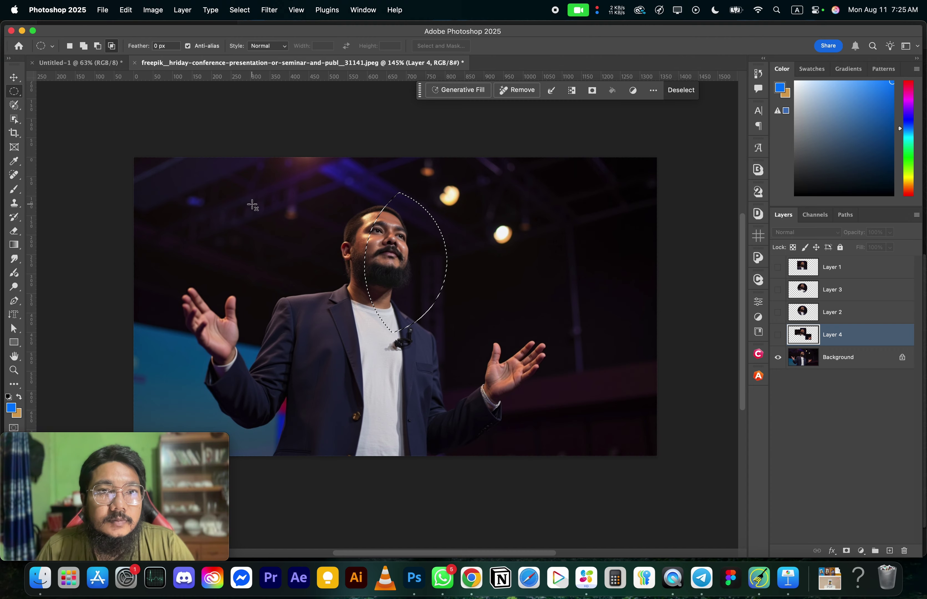
left_click_drag(252, 205, 280, 252)
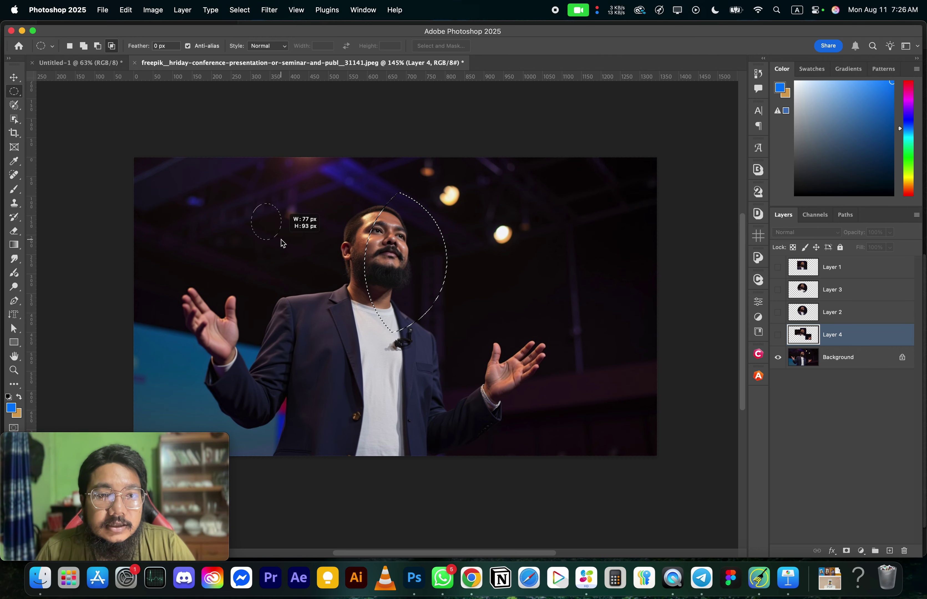
left_click_drag(282, 243, 325, 348)
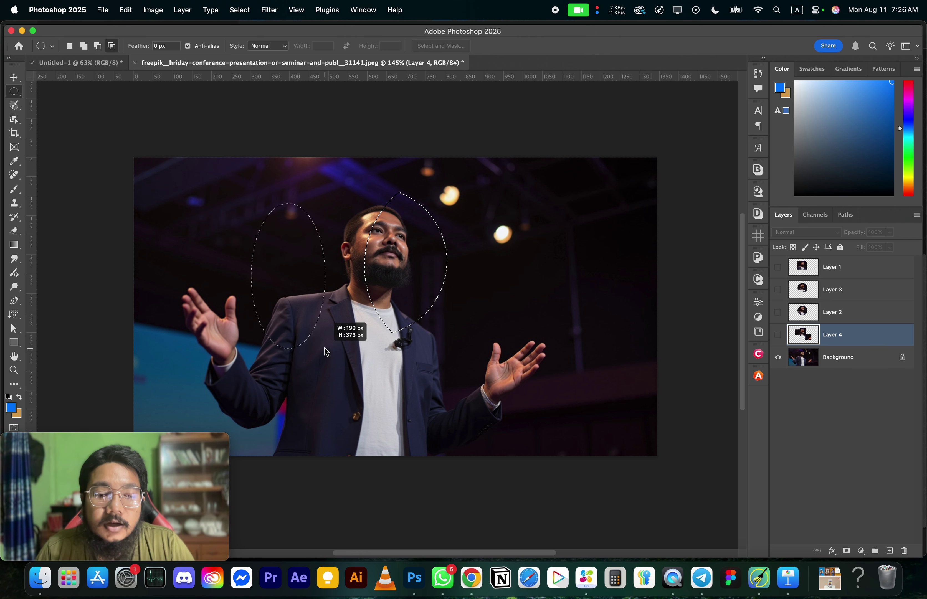
left_click_drag(324, 347, 385, 402)
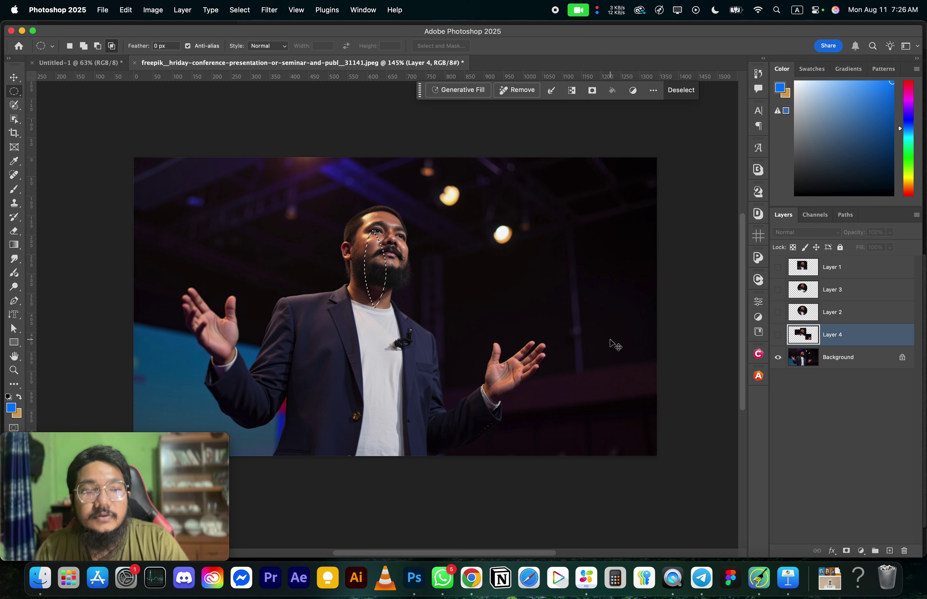
key("super+d")
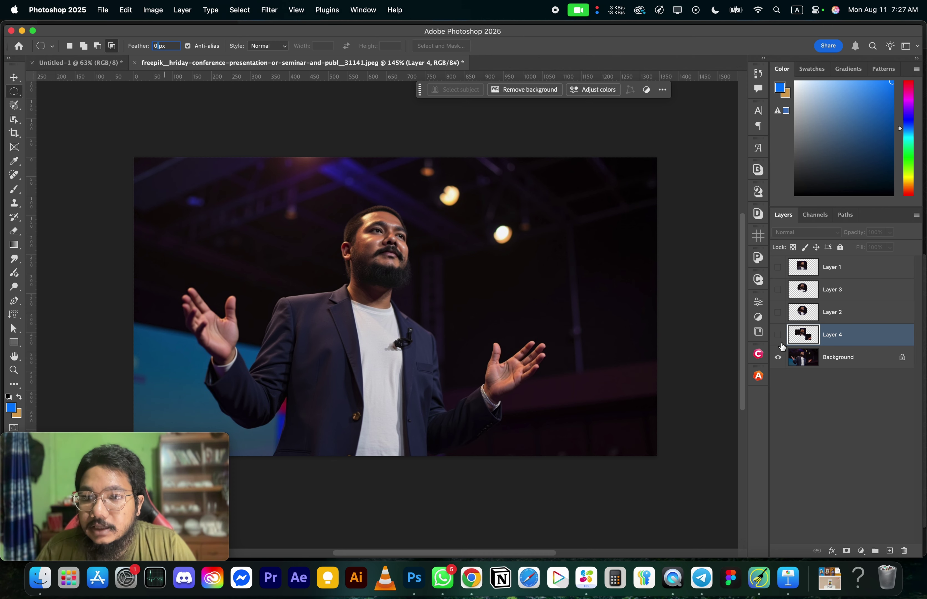
- Draw a circular selection around the speaker's head and chest with 0 px feather and copy it from Background to a new layer
left_click_drag(297, 194, 467, 363)
left_click(842, 365)
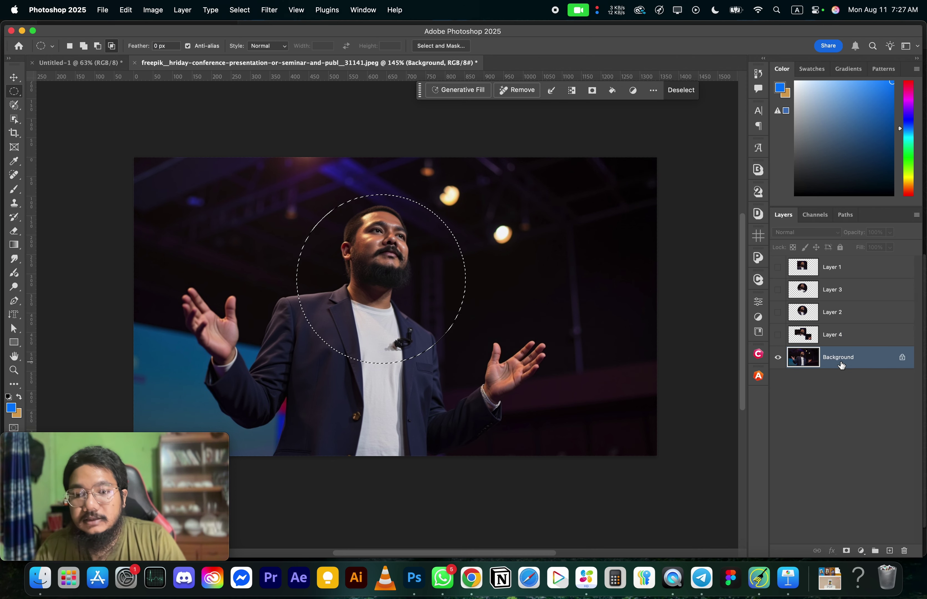
key("super+j")
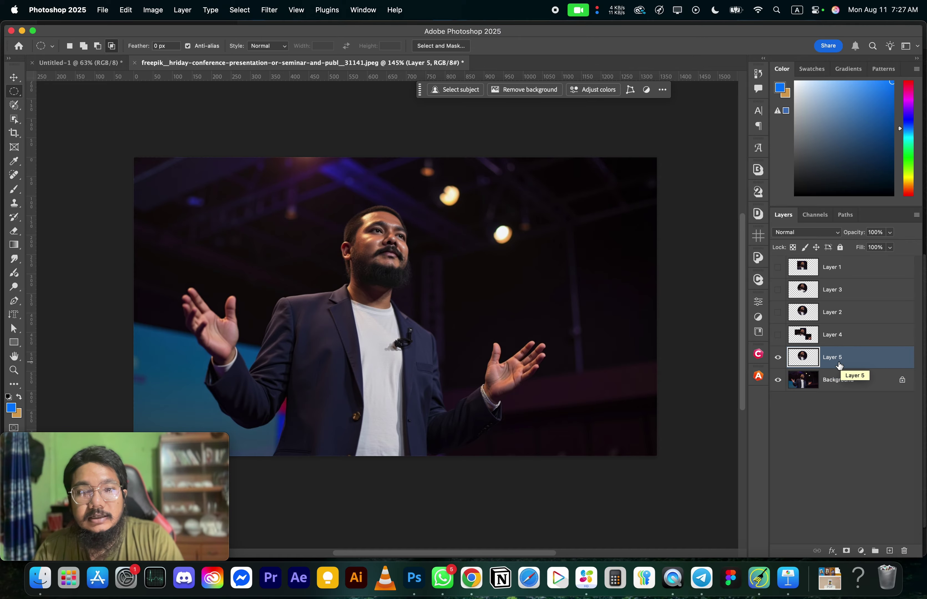
- Inspect the circular copy's edge up close without Background, hide Layer 5, and show Background again
left_click(778, 381)
scroll(418, 201, "up", 15)
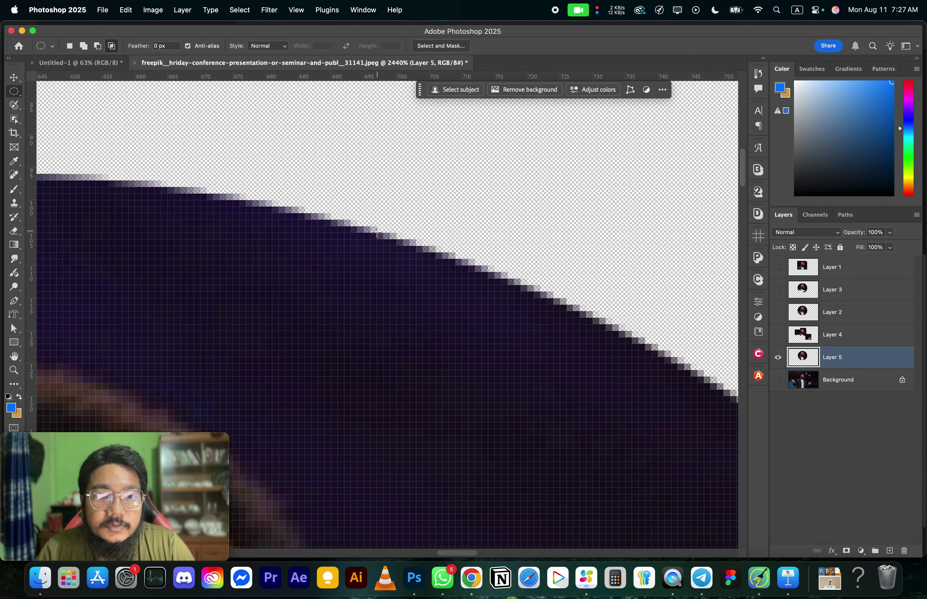
scroll(448, 255, "down", 15)
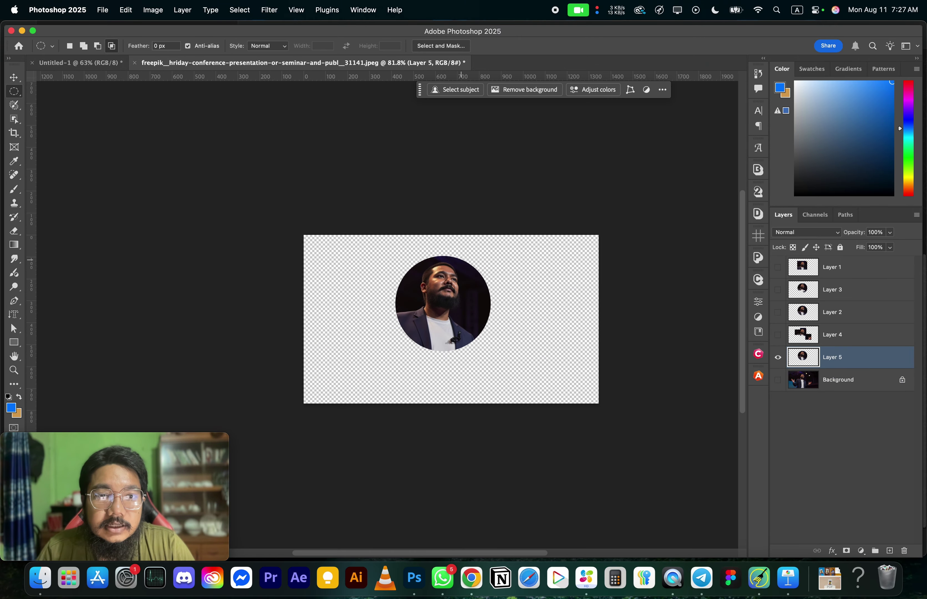
scroll(478, 266, "down", 2)
scroll(495, 270, "up", 4)
scroll(494, 271, "down", 1)
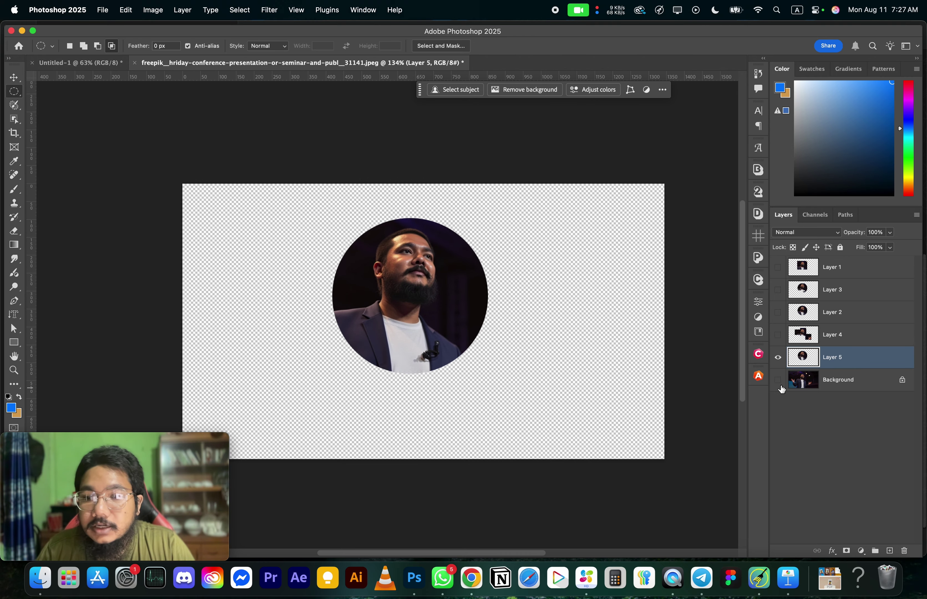
left_click(778, 358)
left_click(779, 381)
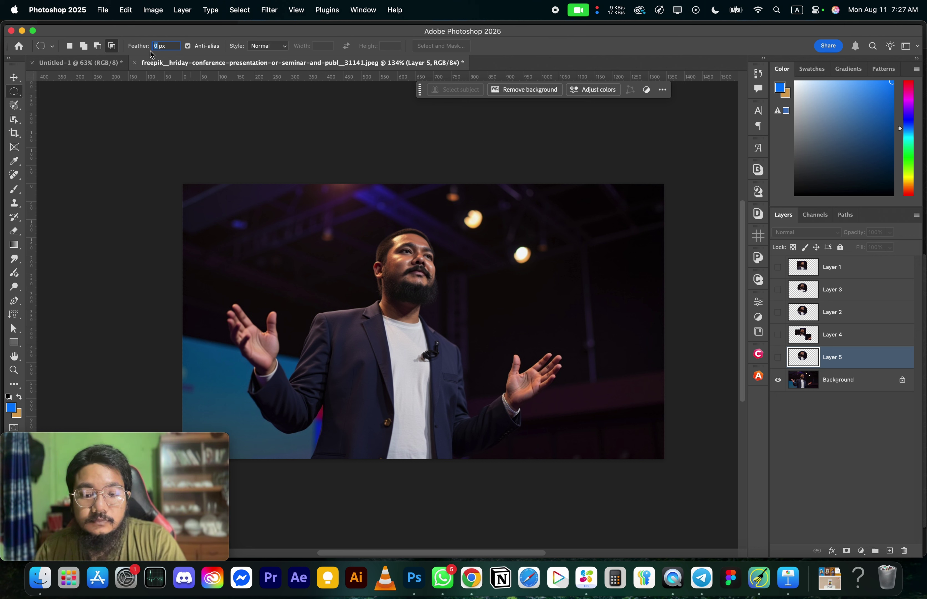
- Set the marquee feather to 80 px, draw an ellipse around the speaker on Background, and copy it to a new layer
type("0")
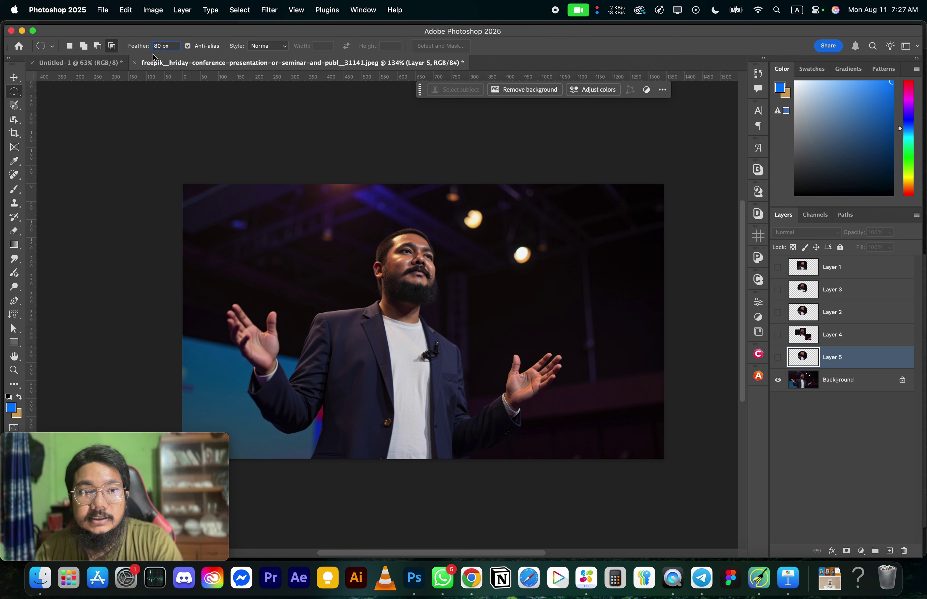
left_click(854, 385)
left_click_drag(337, 220, 524, 395)
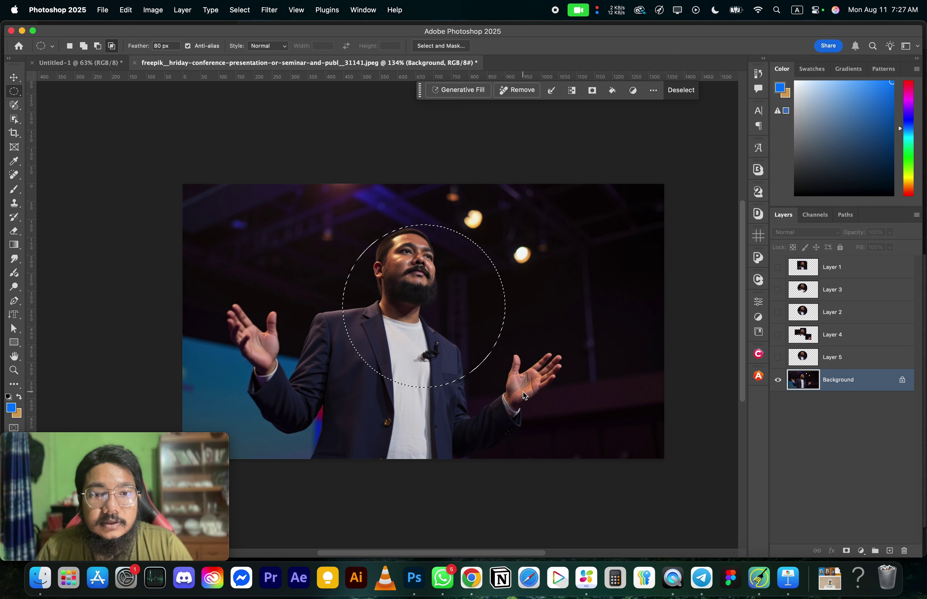
key("super+j")
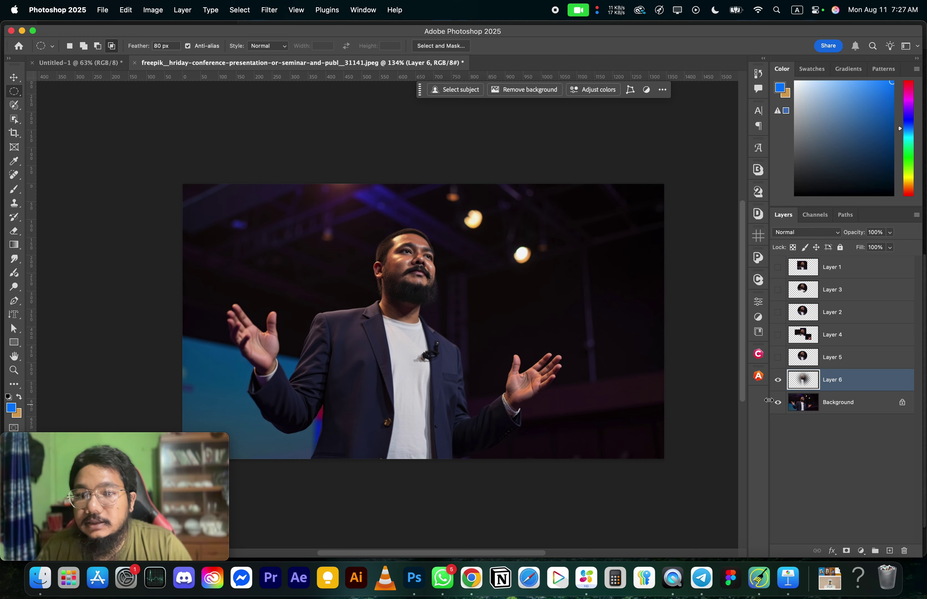
- Hide Background and examine the soft faded edges of the feathered copy on Layer 6
left_click(777, 403)
scroll(459, 275, "up", 5)
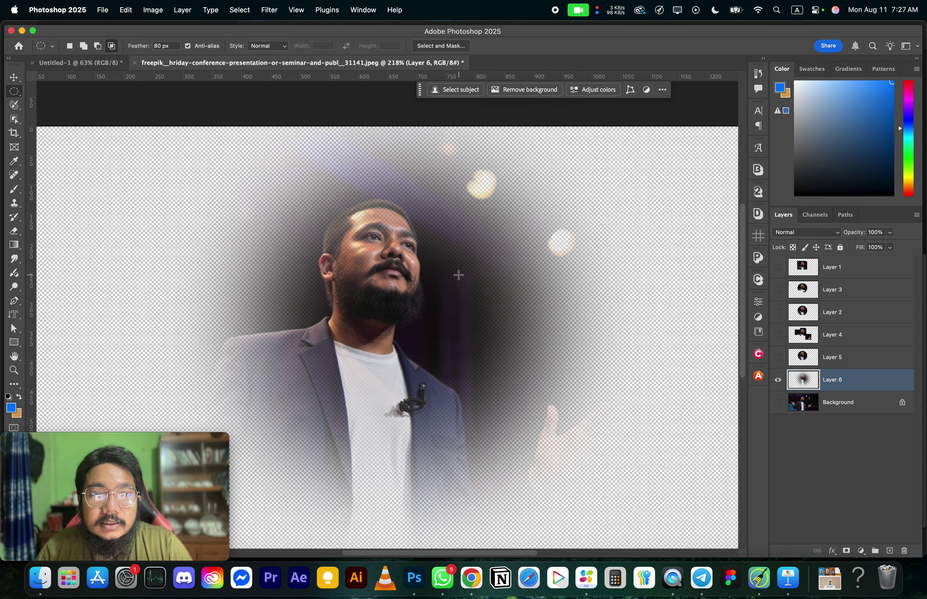
scroll(472, 238, "up", 2)
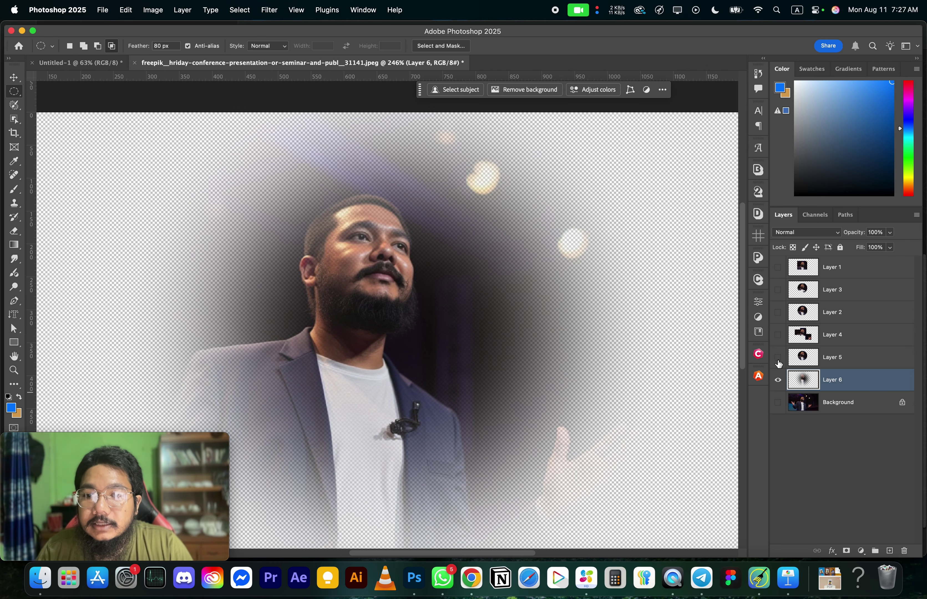
- Show Layer 5 alone, with Layer 6 and Background hidden, and examine the hard edge of the unfeathered circle up close
left_click(777, 357)
left_click(778, 404)
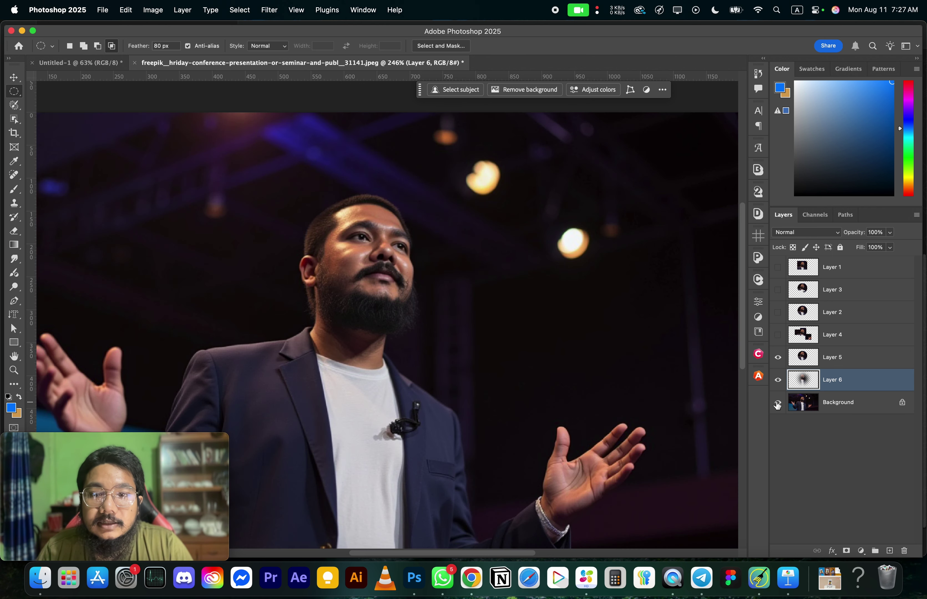
left_click(777, 404)
left_click(778, 381)
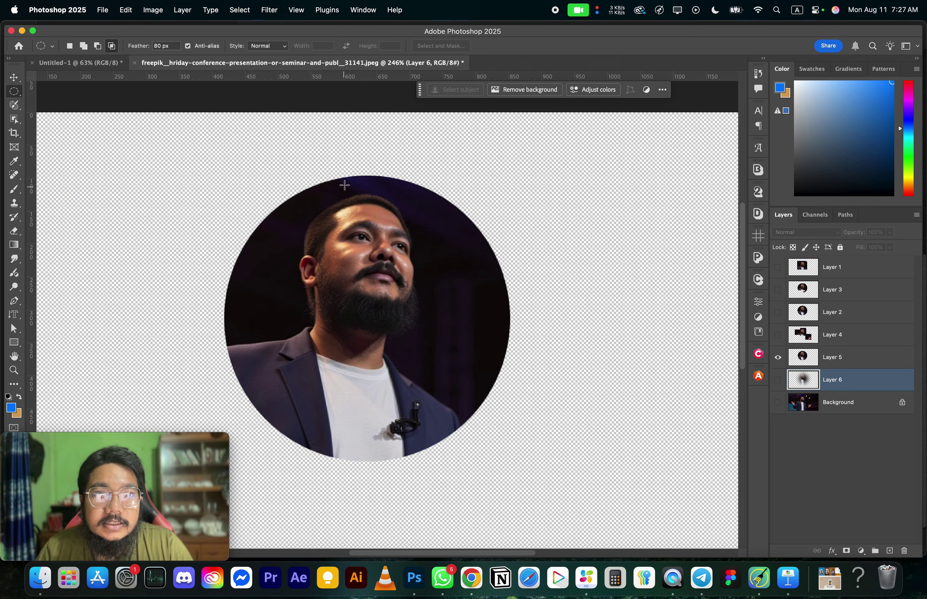
scroll(342, 181, "up", 10)
scroll(321, 159, "down", 4)
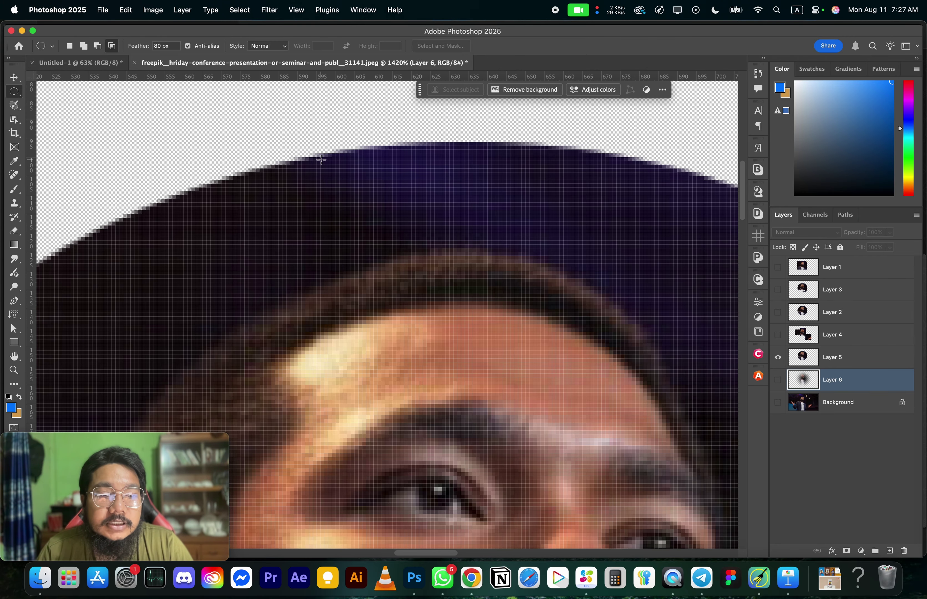
scroll(321, 158, "down", 3)
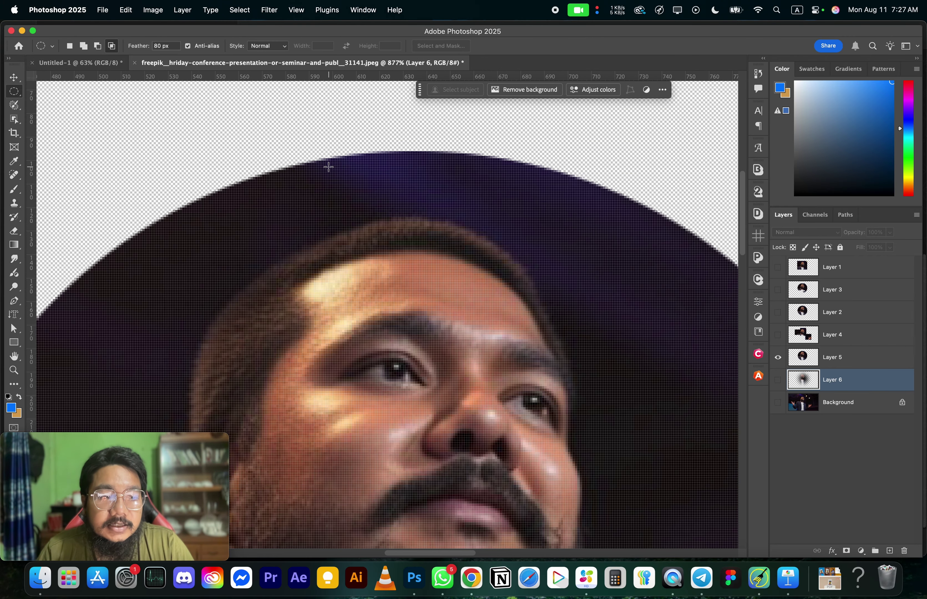
scroll(332, 197, "down", 5)
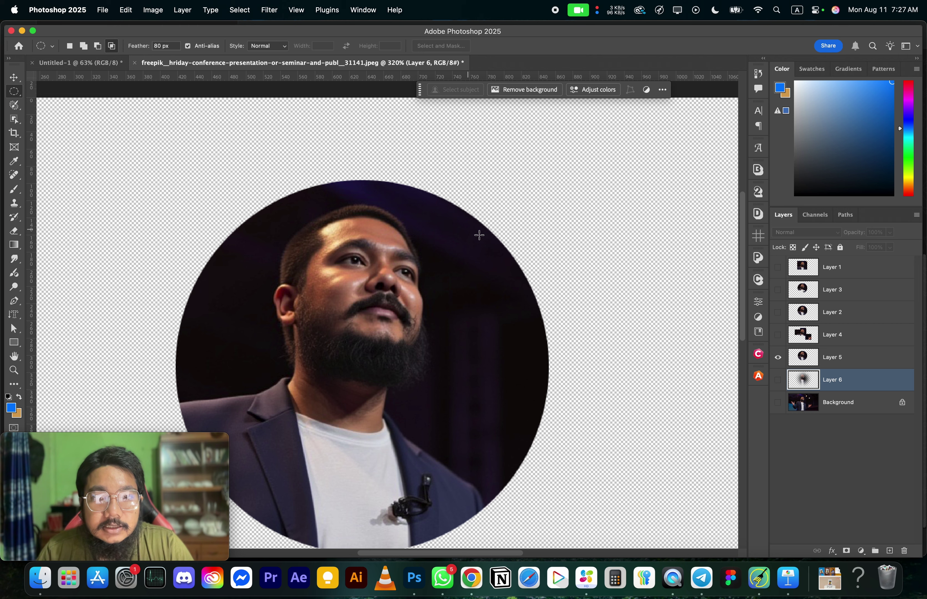
scroll(533, 294, "down", 2)
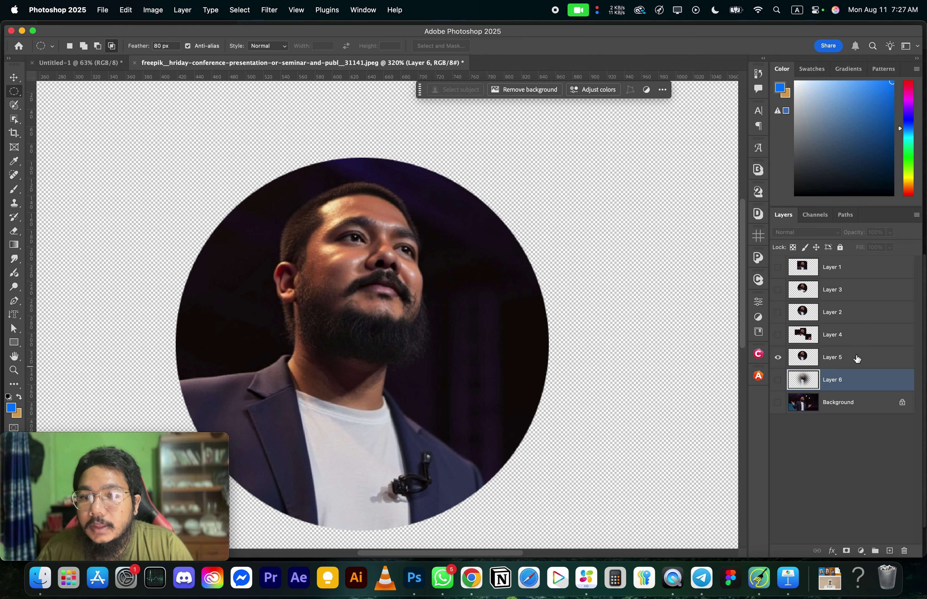
- Hide Layer 5 and show Layer 6 to compare the feathered copy with the hard-edged circle
left_click(778, 357)
left_click(778, 381)
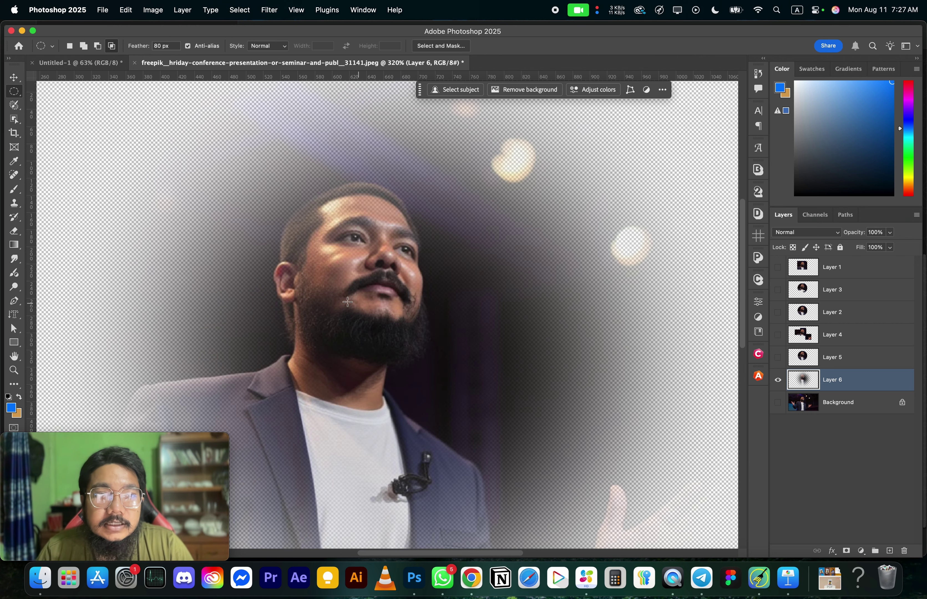
scroll(345, 261, "down", 2)
scroll(330, 262, "down", 3)
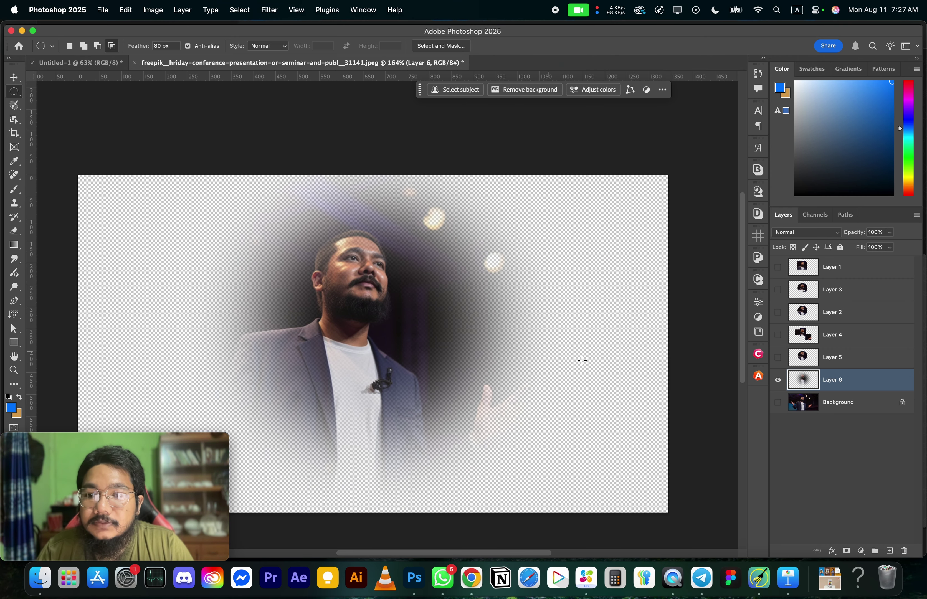
- Hide Layer 6 and reset the marquee feather to 0 px
left_click(778, 380)
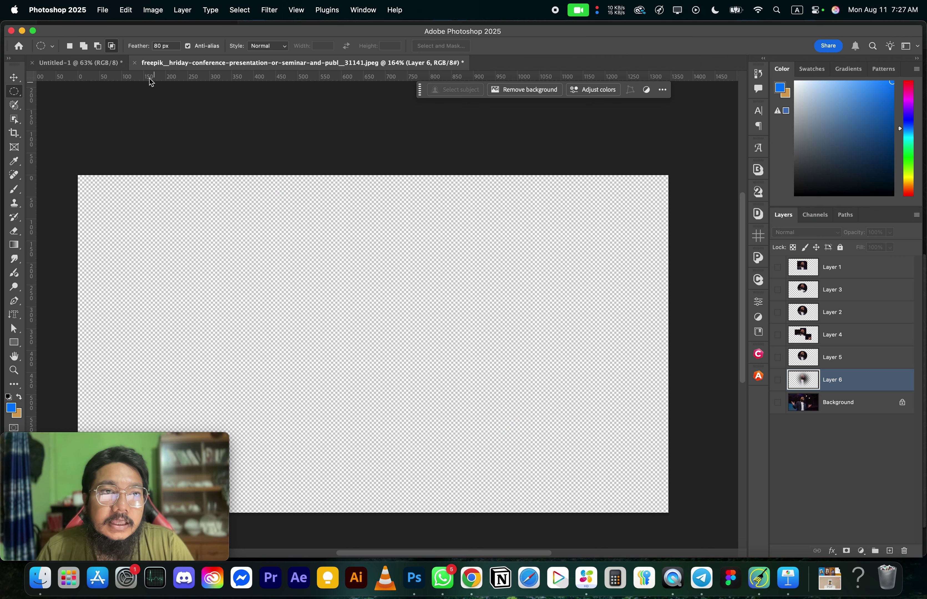
left_click_drag(161, 47, 138, 46)
type("0")
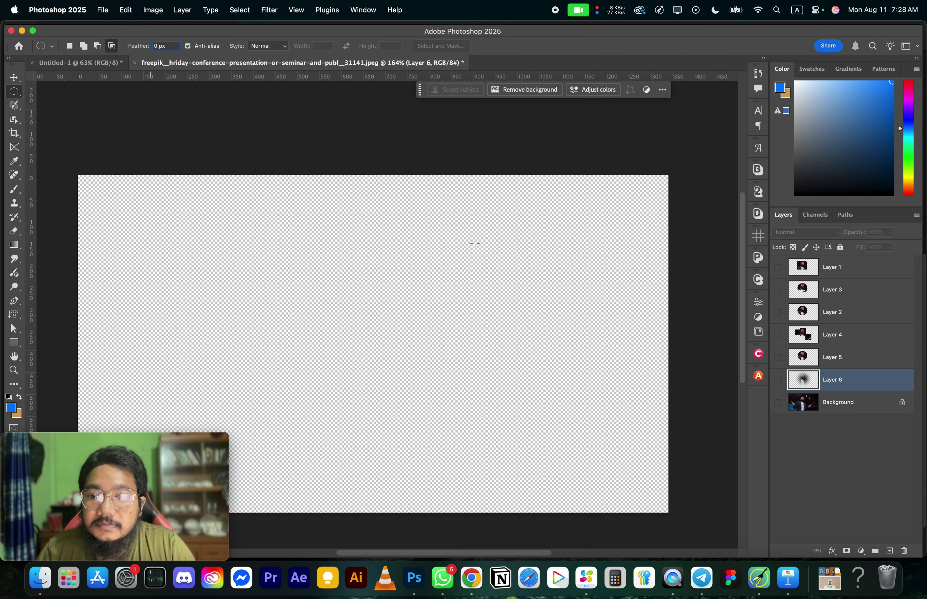
- Show Background and copy a circular area around the speaker's head and chest to a new layer with anti-aliasing on
left_click(778, 403)
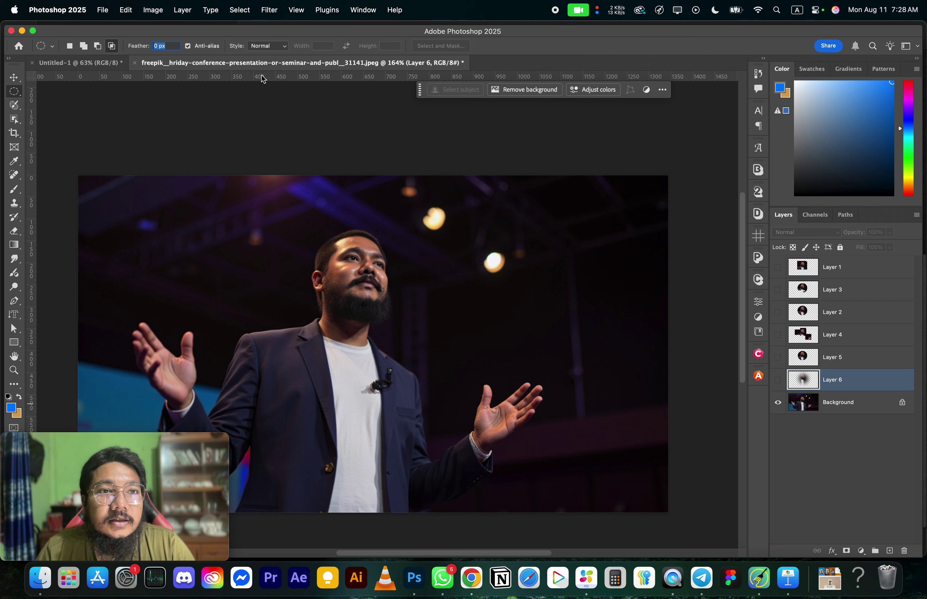
left_click_drag(280, 229, 462, 409)
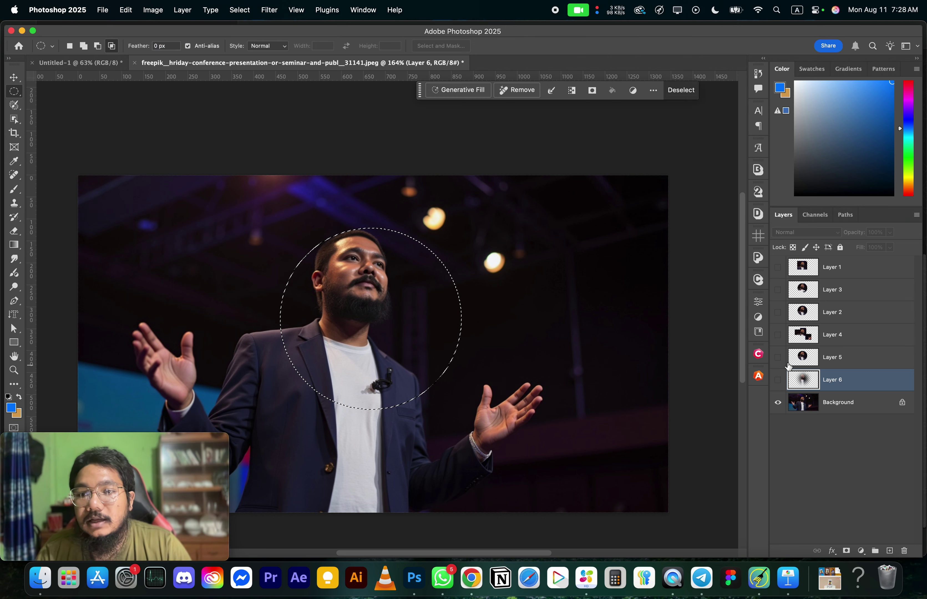
left_click(835, 409)
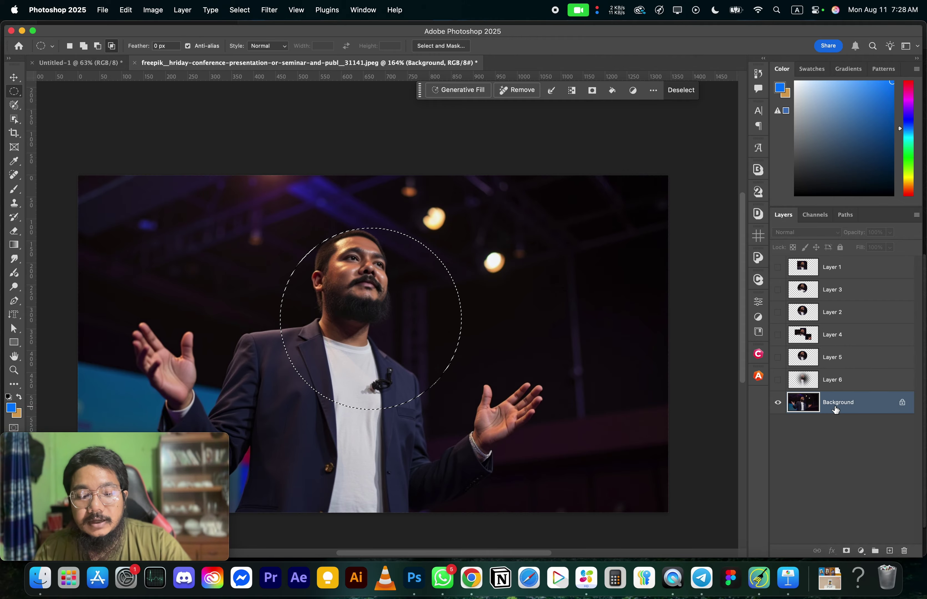
key("super+j")
- Hide Background and examine the anti-aliased edge pixels of the circle on Layer 7 up close
left_click(777, 426)
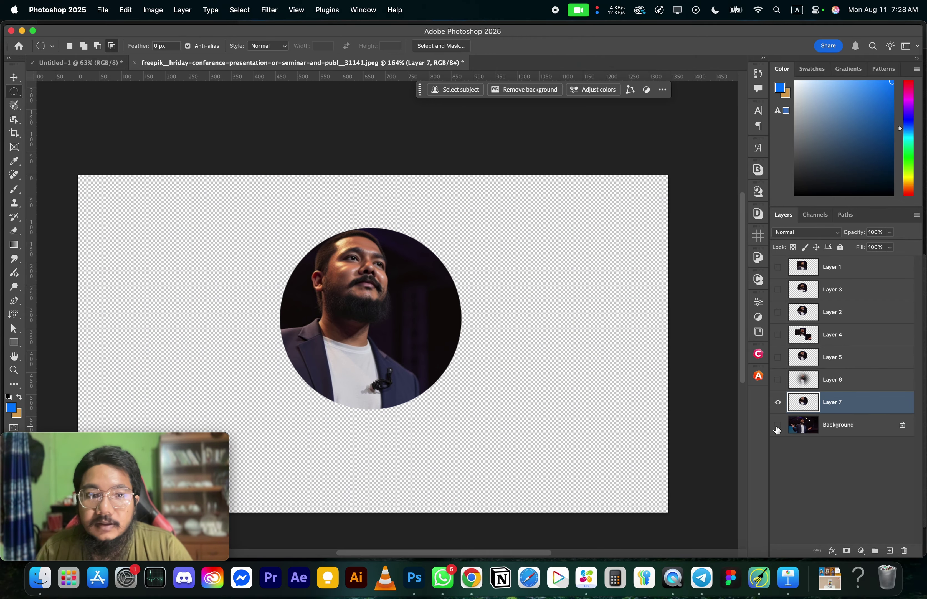
scroll(354, 226, "up", 15)
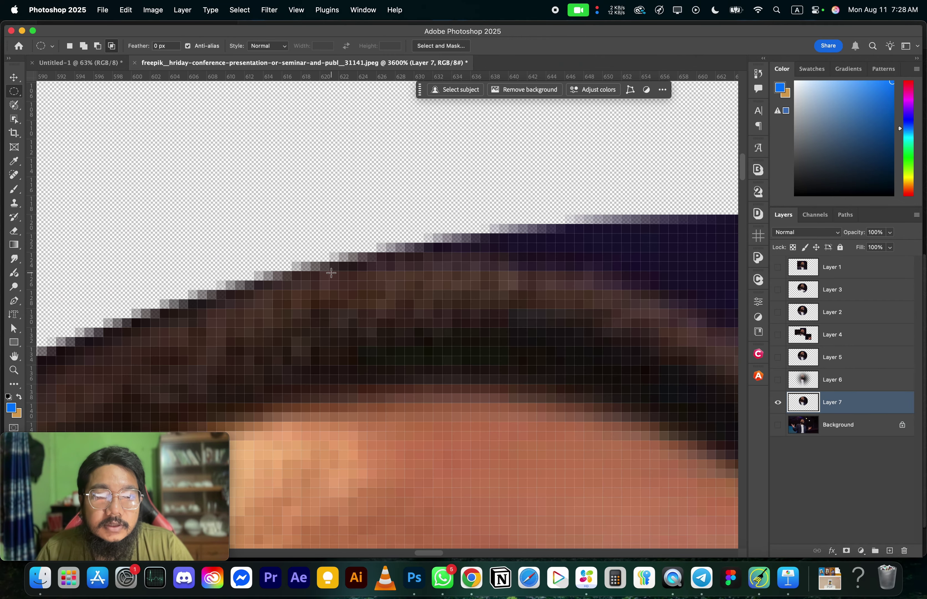
scroll(330, 272, "down", 15)
scroll(332, 274, "down", 1)
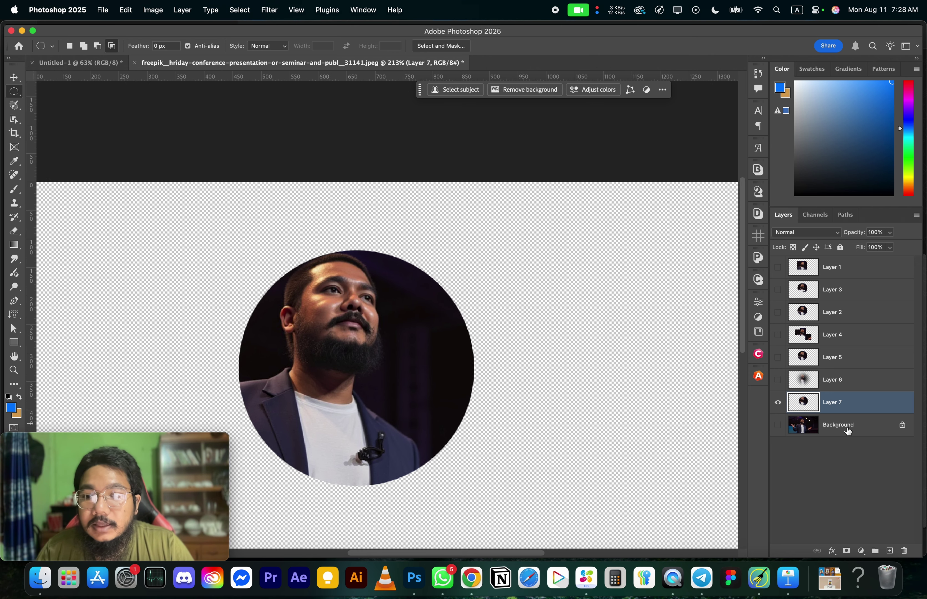
- Show Background in place of Layer 7 and turn off anti-aliasing for the Elliptical Marquee
left_click(778, 404)
left_click(777, 424)
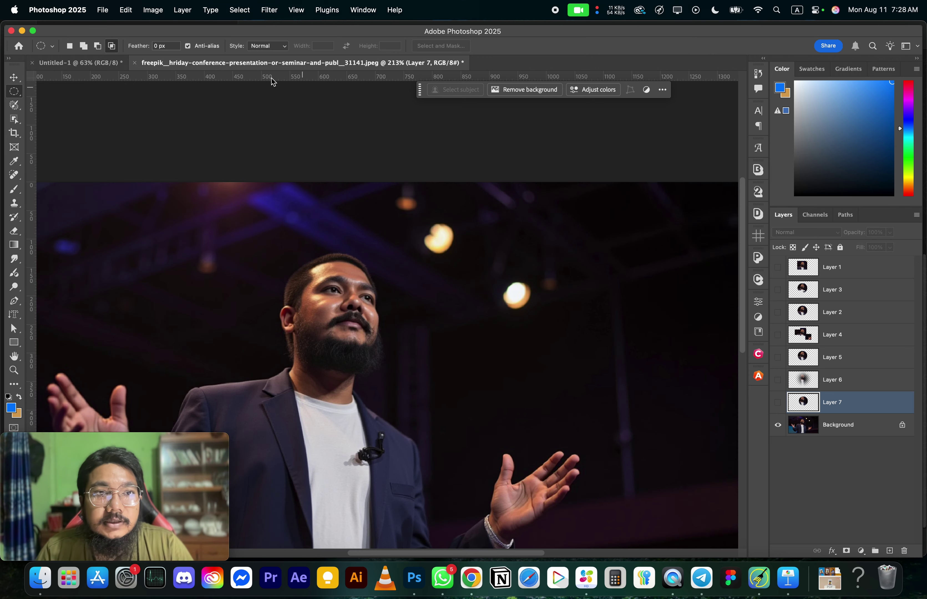
left_click(187, 47)
scroll(332, 198, "down", 1)
- Select a circular area around the speaker's head on Background and copy it to a new layer
left_click(841, 430)
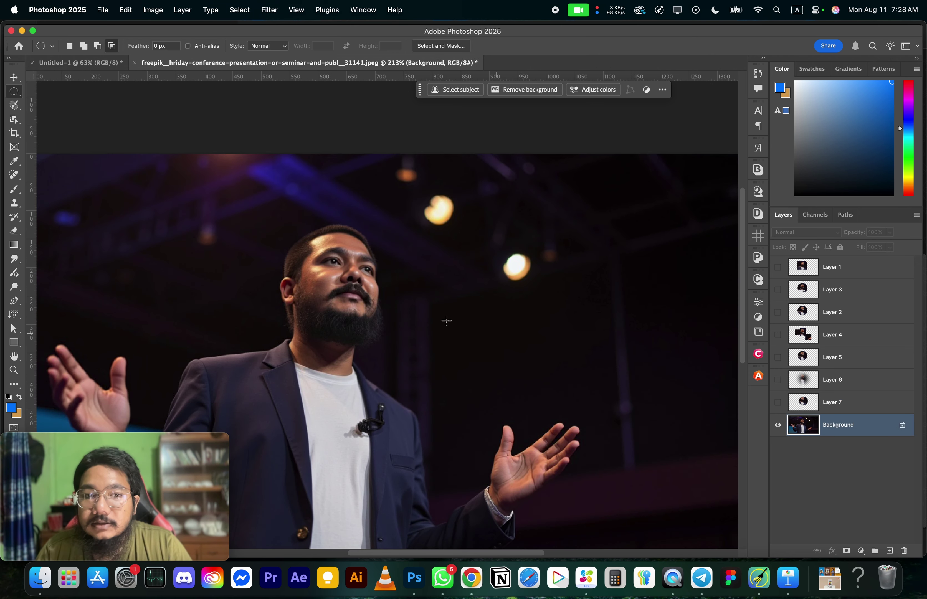
left_click_drag(257, 213, 481, 420)
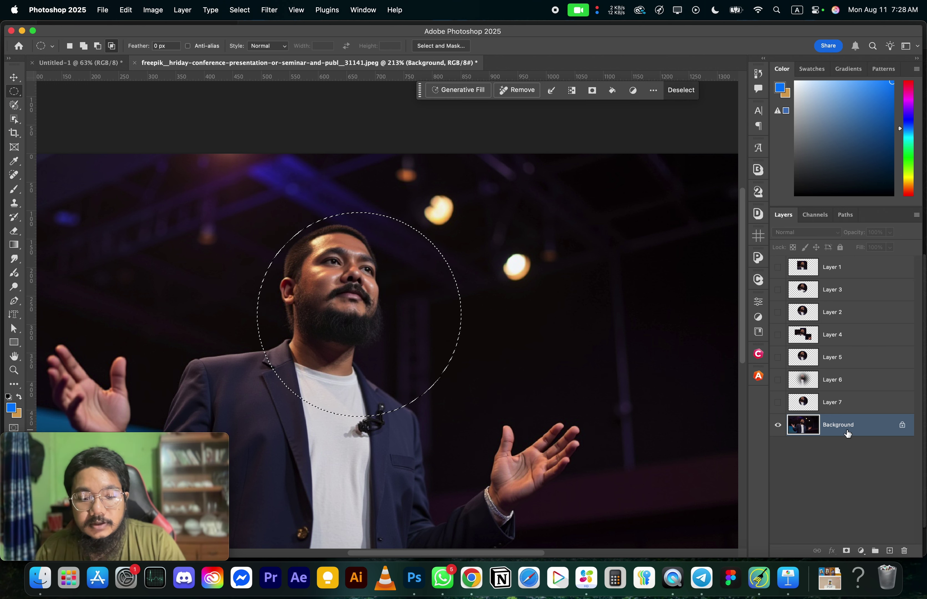
key("super+j")
- Hide Background, show Layer 7 again, and examine the edge of the non-anti-aliased circle on Layer 8 up close
left_click(778, 448)
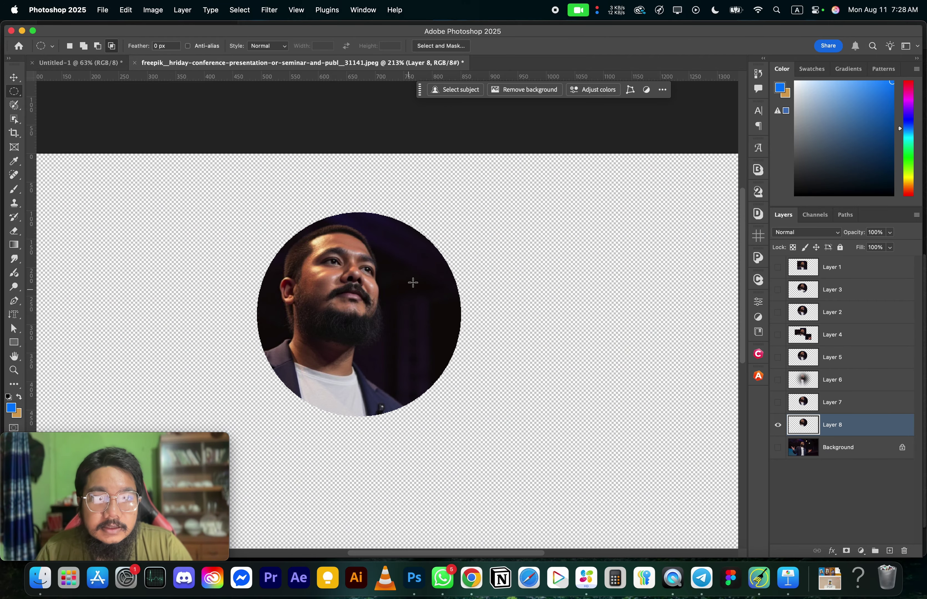
scroll(402, 223, "up", 15)
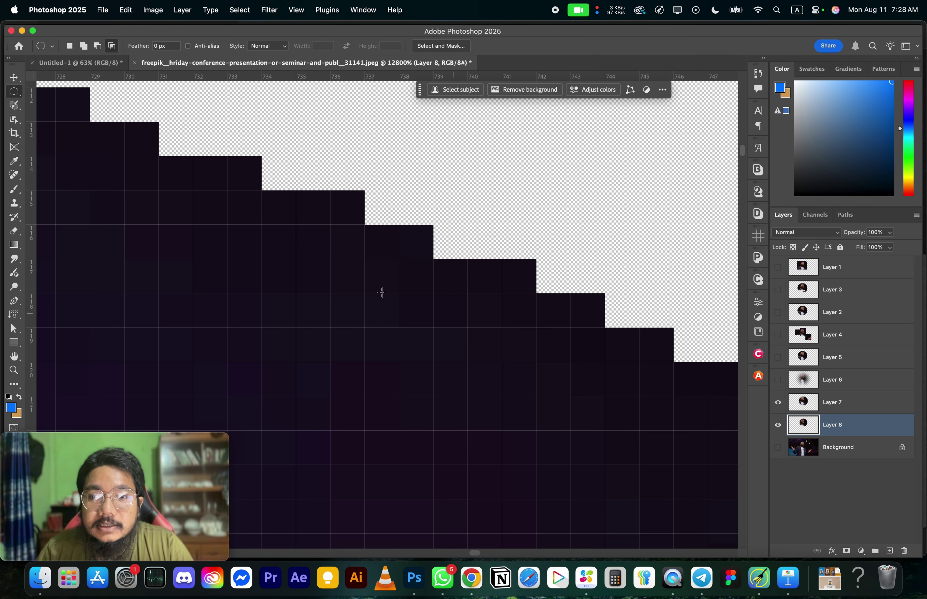
scroll(427, 305, "down", 15)
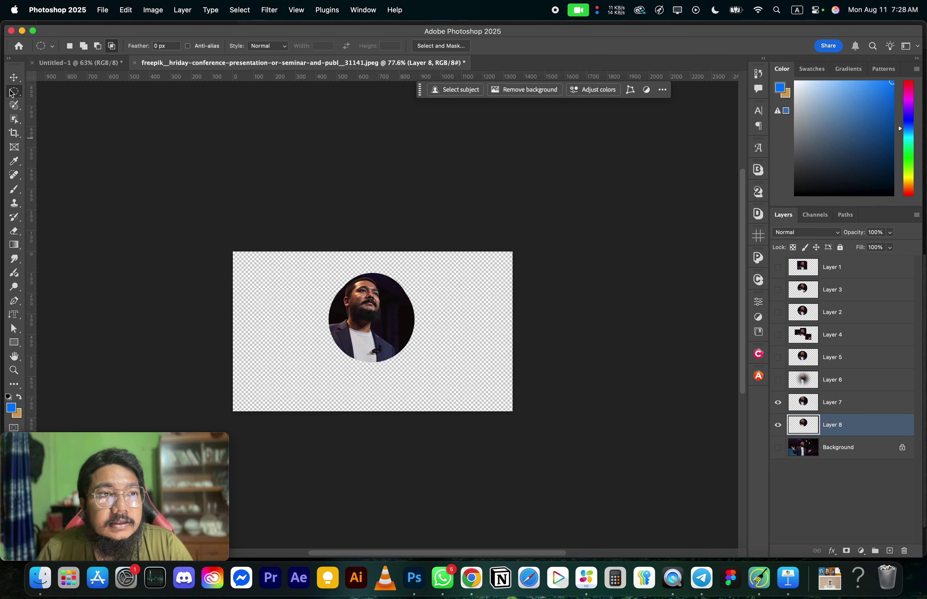
- Move the Layer 8 circle horizontally so it sits to the right of the Layer 7 circle, slightly overlapping it
left_click(11, 80)
key("super+t")
left_click_drag(377, 291, 449, 291)
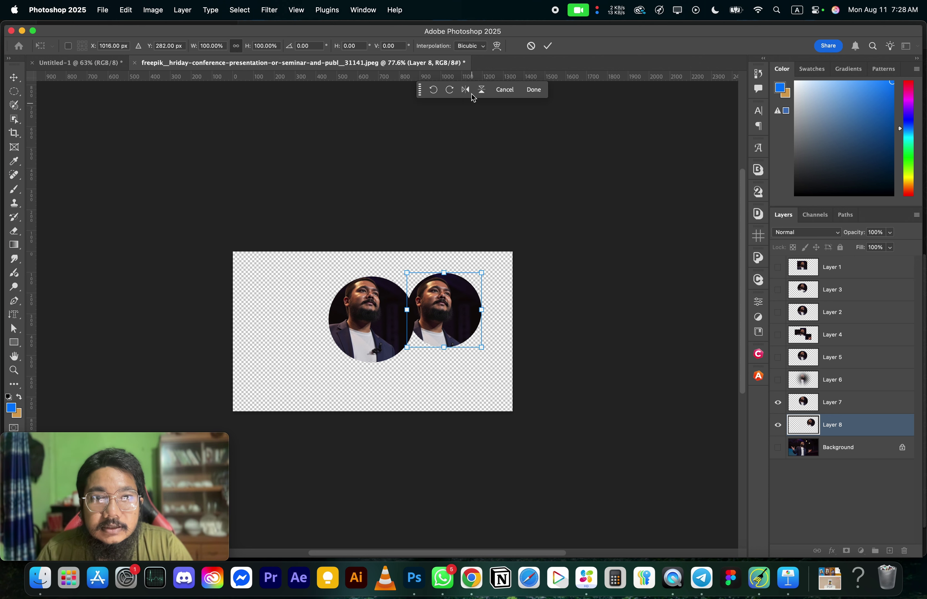
left_click(547, 46)
- Compare the edges of the Layer 7 and Layer 8 circles around the notch where they meet
scroll(434, 311, "up", 5)
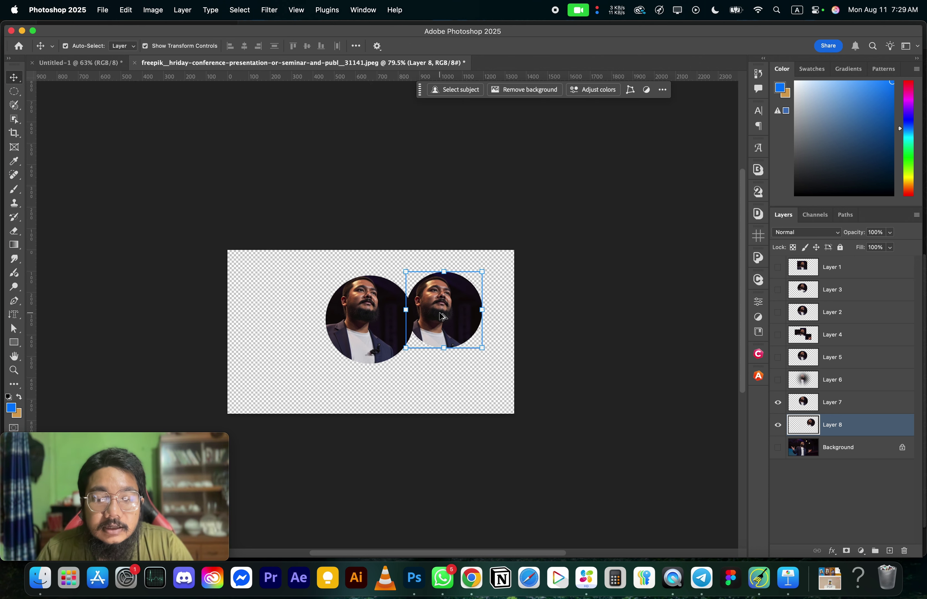
scroll(388, 278, "up", 8)
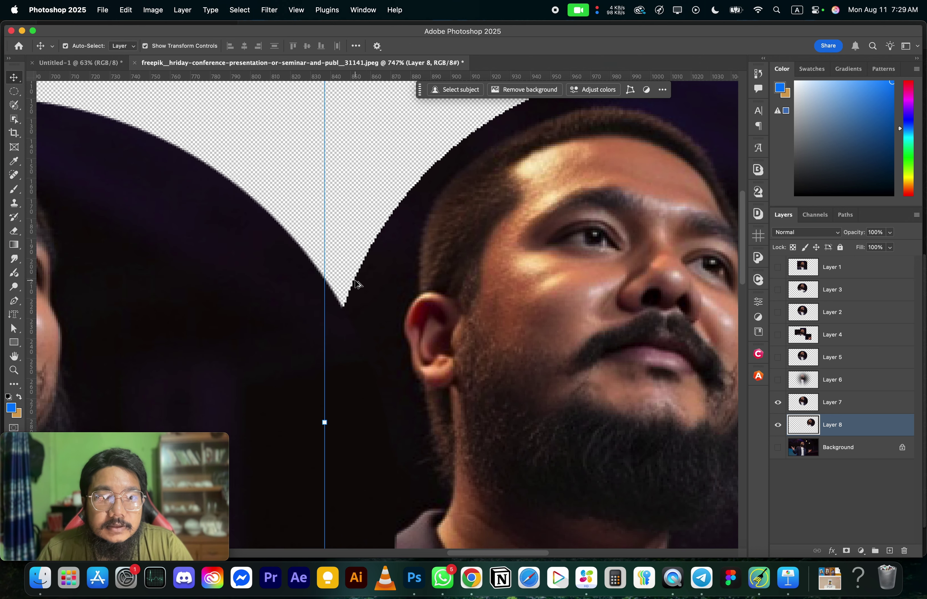
scroll(379, 298, "up", 3)
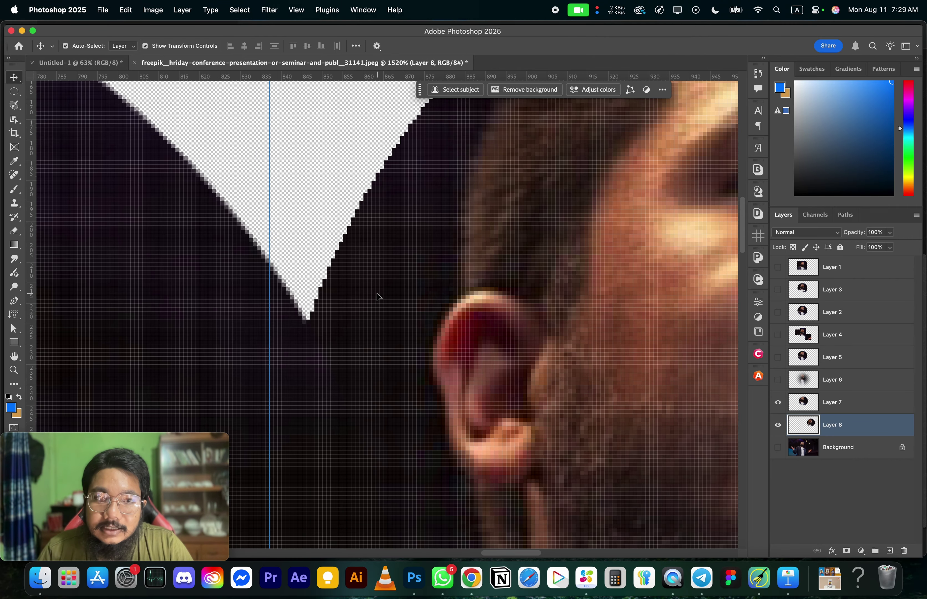
left_click(192, 180)
scroll(345, 312, "down", 12)
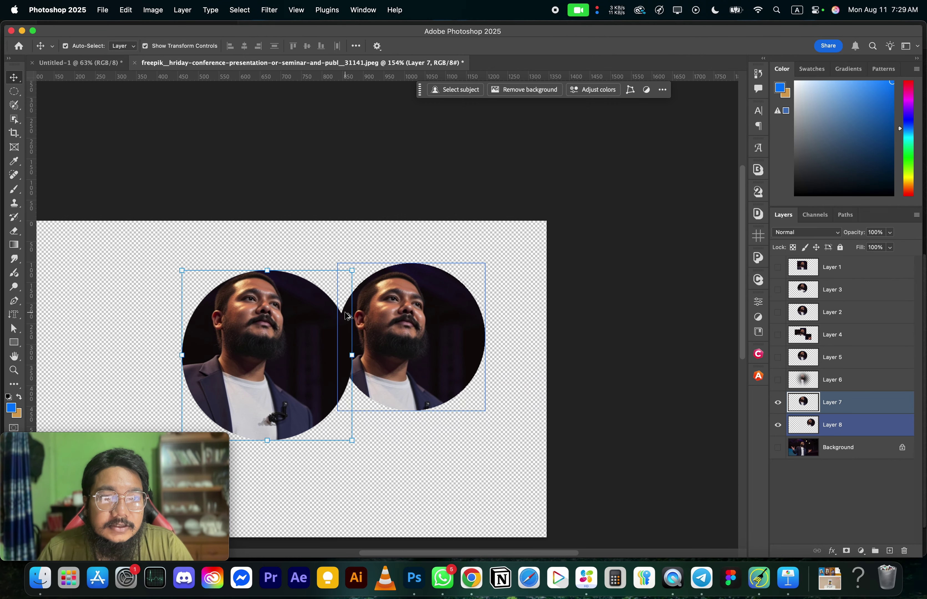
left_click(286, 336)
left_click(330, 254)
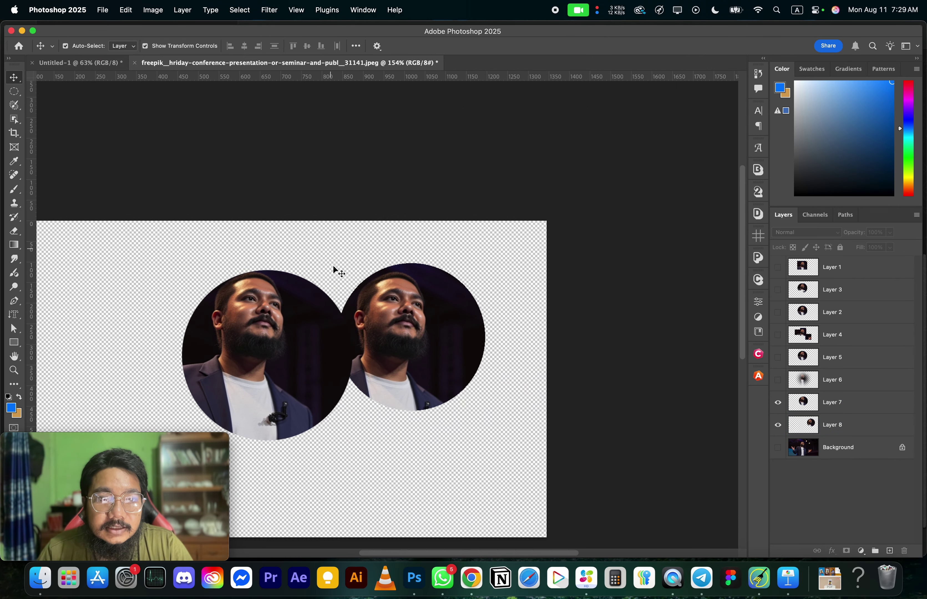
- Examine the semi-transparent pixels along the anti-aliased edge of the Layer 7 circle
scroll(328, 308, "up", 14)
scroll(262, 330, "up", 4)
left_click(238, 323)
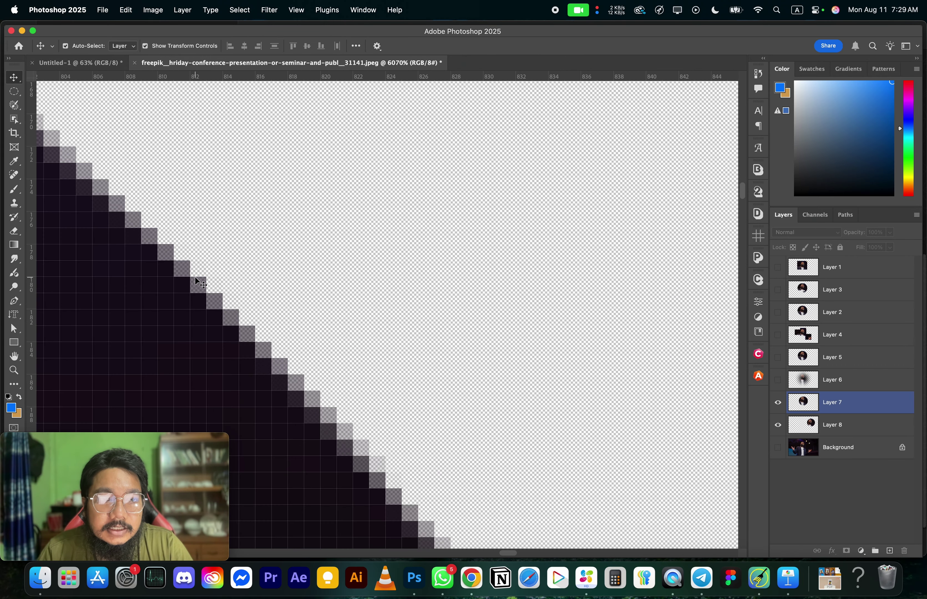
scroll(196, 276, "down", 3)
scroll(220, 239, "down", 3)
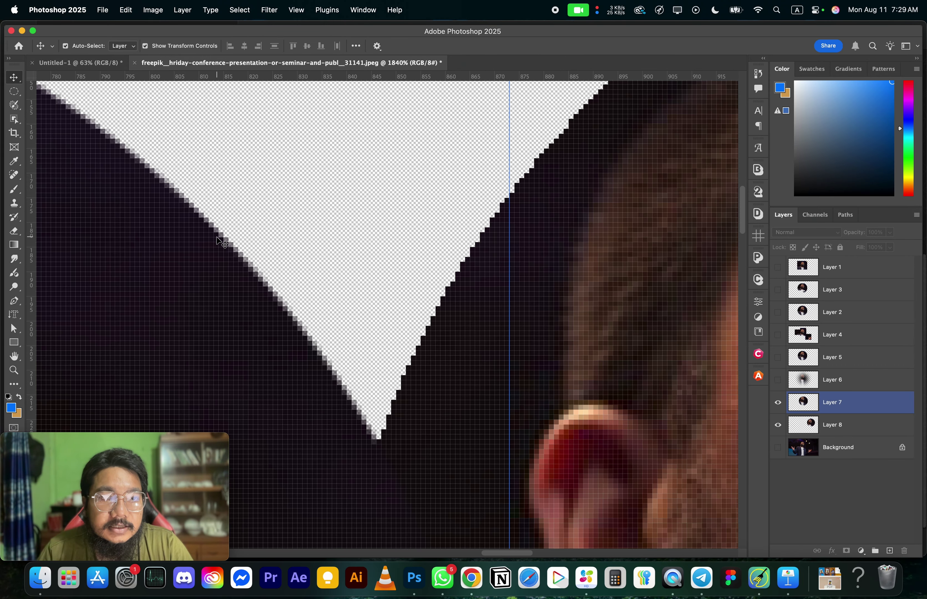
- Examine the tip of the notch at pixel level, contrasting Layer 7's blended edge with Layer 8's stepped edge
left_click(397, 438)
scroll(385, 430, "up", 5)
left_click(345, 375)
left_click(219, 314)
left_click(225, 314)
scroll(225, 314, "down", 5)
left_click(219, 314)
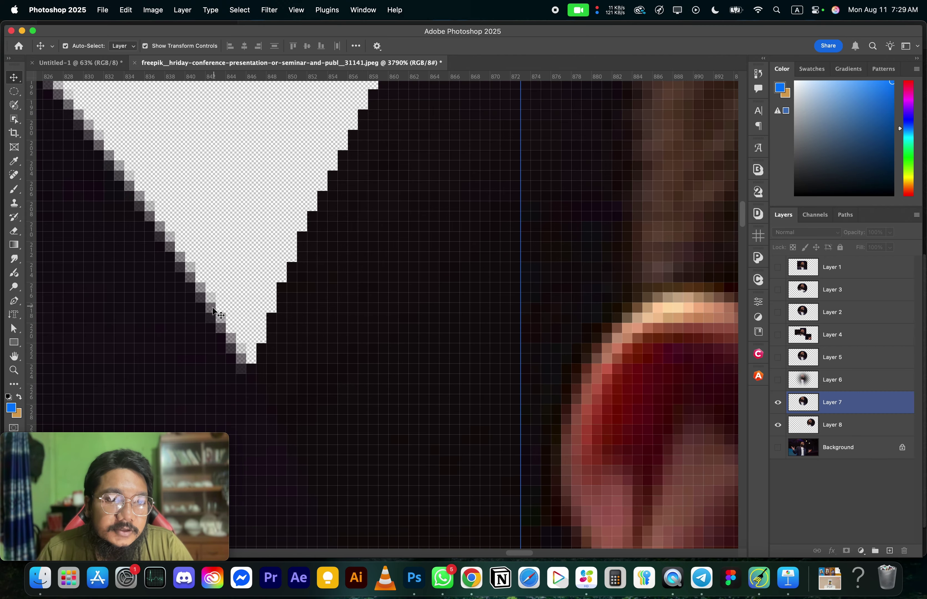
left_click(238, 310)
left_click(284, 327)
scroll(292, 312, "down", 6)
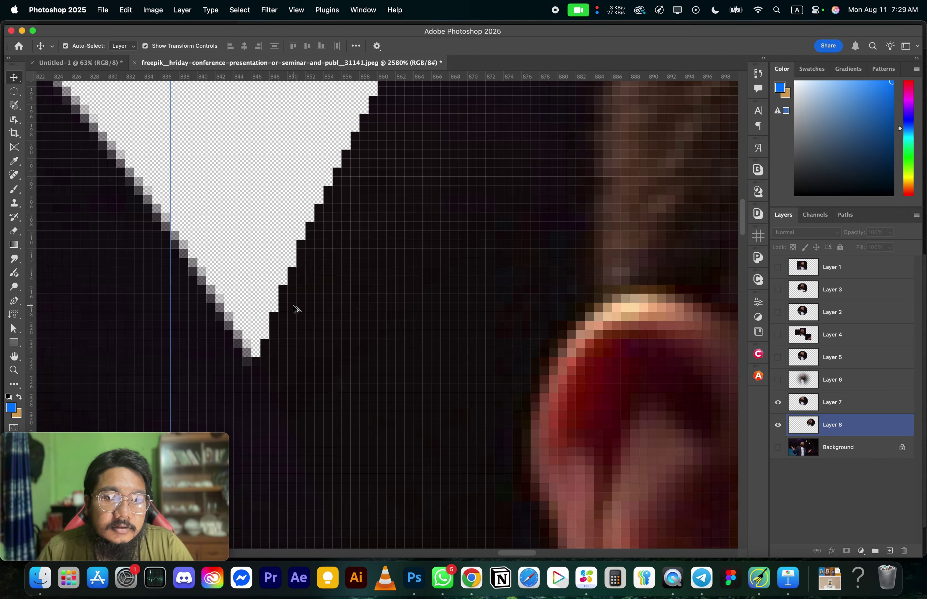
- View the whole canvas and compare how the Layer 7 and Layer 8 circles look at a small scale
scroll(334, 314, "down", 5)
scroll(357, 322, "down", 5)
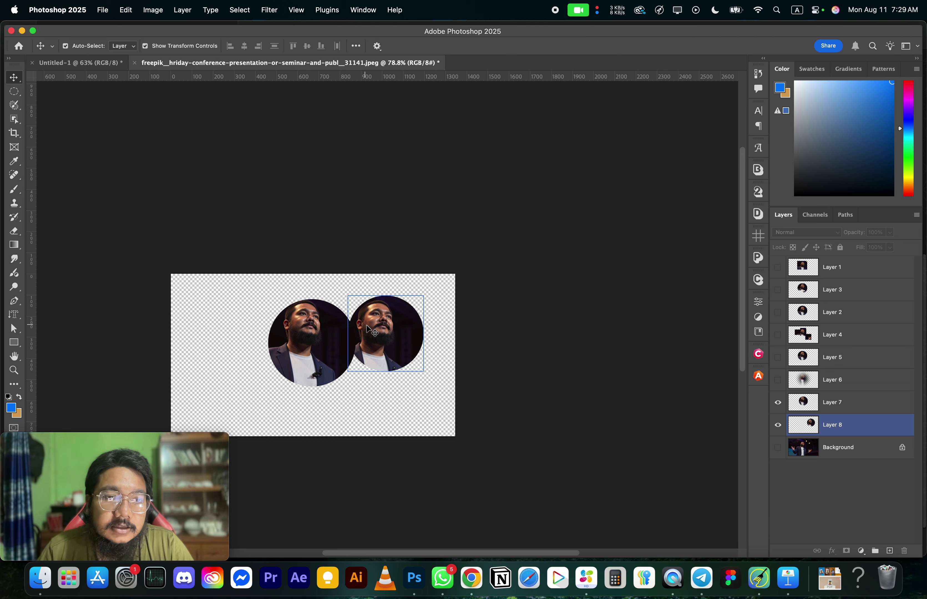
scroll(414, 345, "down", 1)
left_click(414, 344)
left_click(401, 337)
left_click(353, 355)
scroll(353, 355, "up", 1)
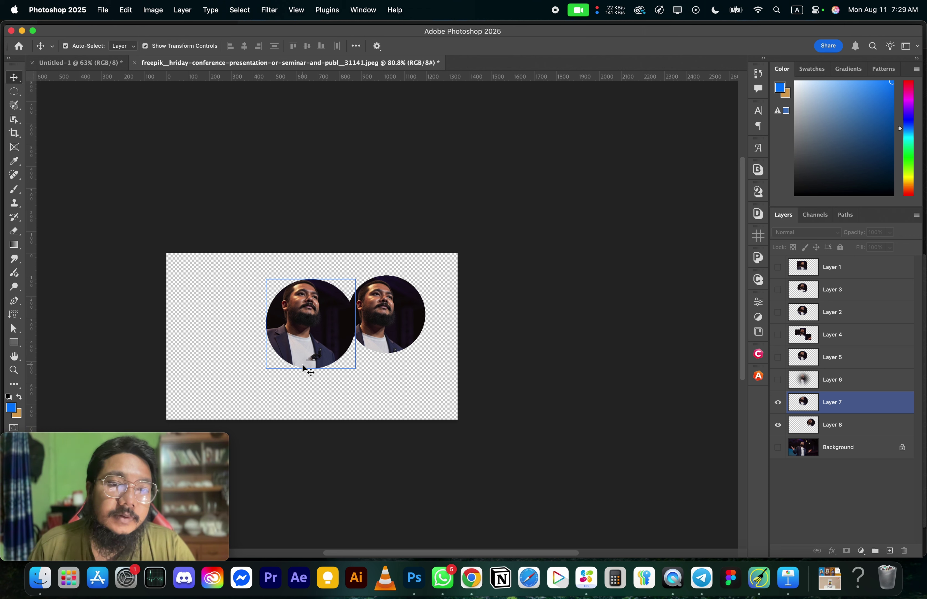
left_click(407, 318)
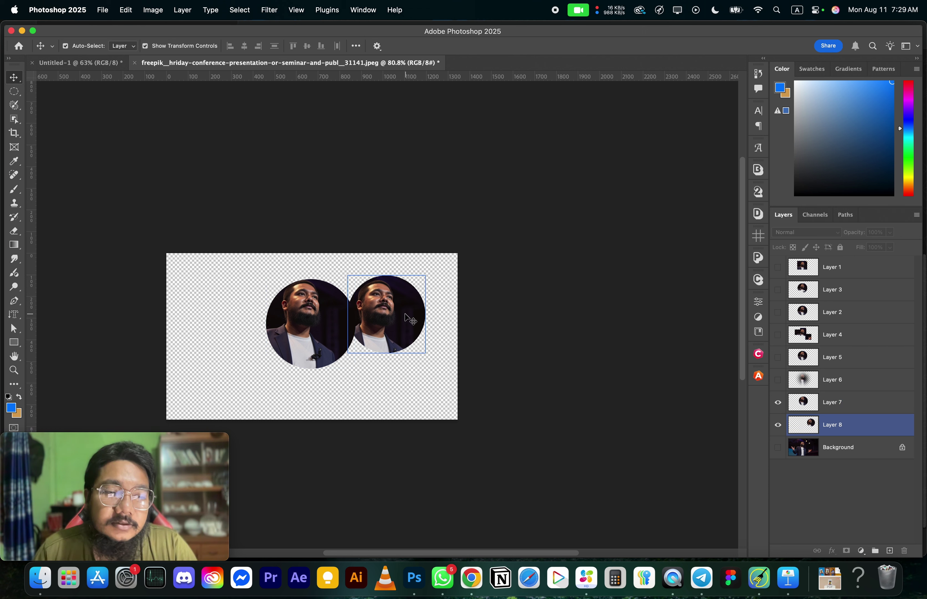
- Hide Layer 8 and Layer 7, show Background, and activate the Elliptical Marquee tool
left_click(778, 425)
left_click(778, 404)
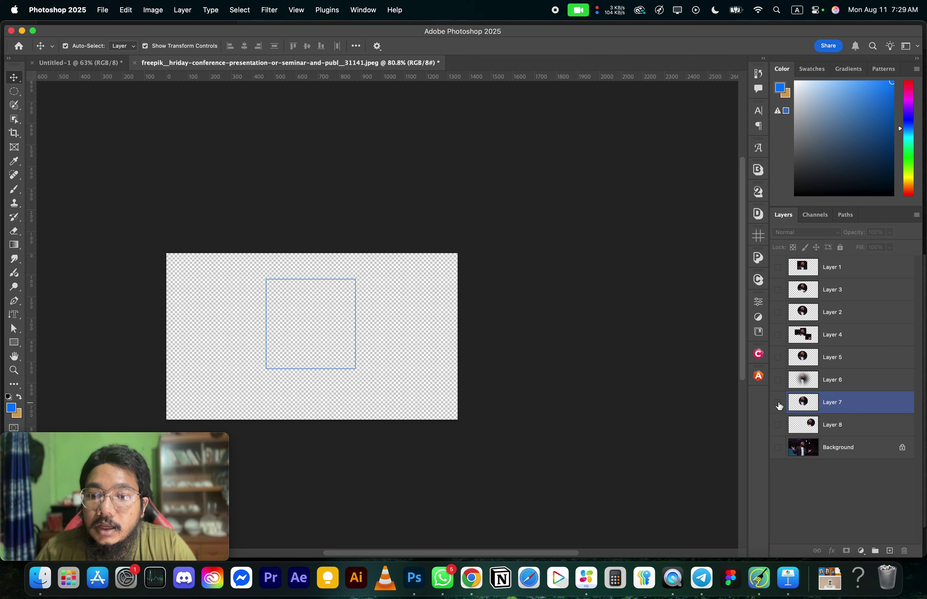
left_click(778, 448)
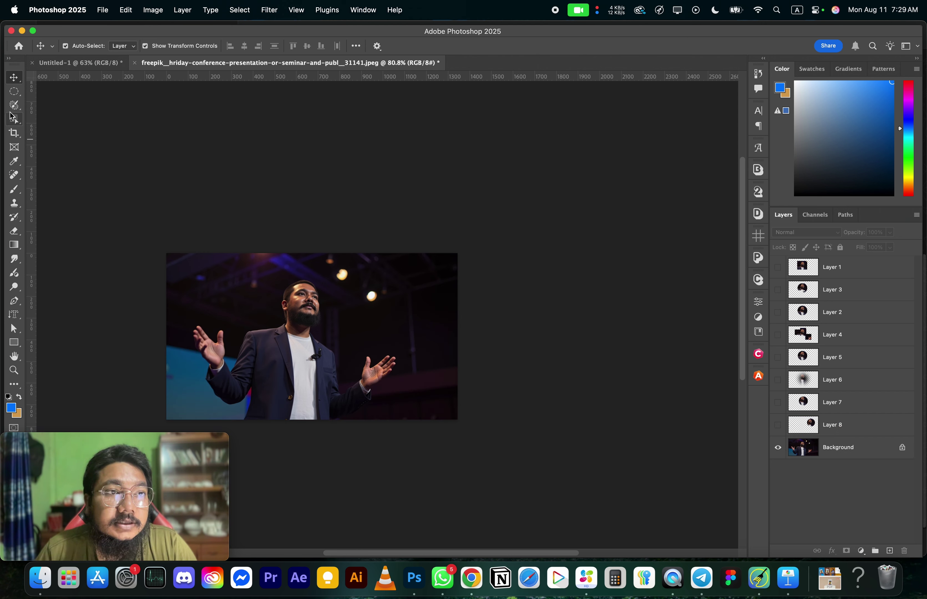
left_click(14, 95)
- Try the Fixed Ratio marquee style at 1:1 with a circular selection over the speaker, and undo the selection
left_click(280, 47)
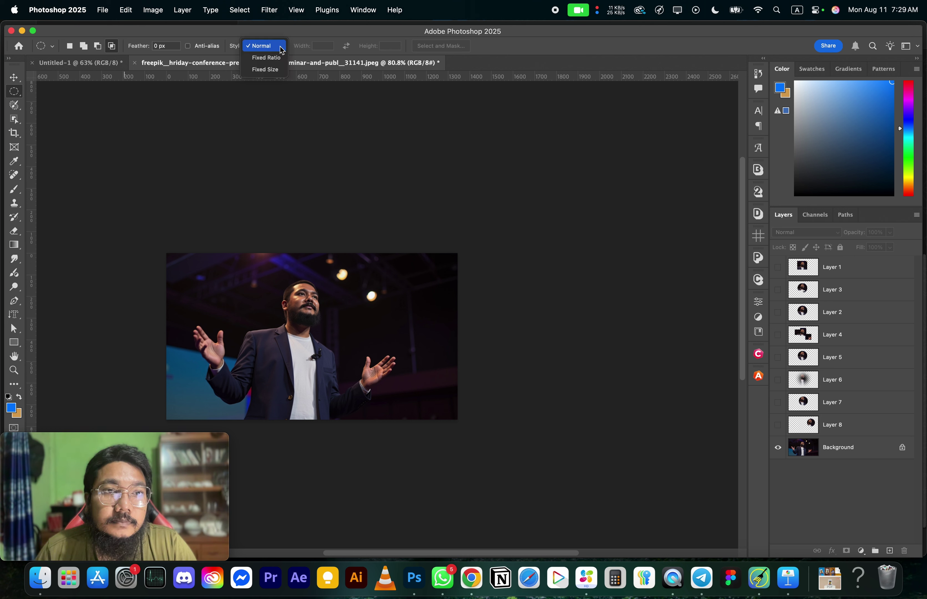
left_click(278, 47)
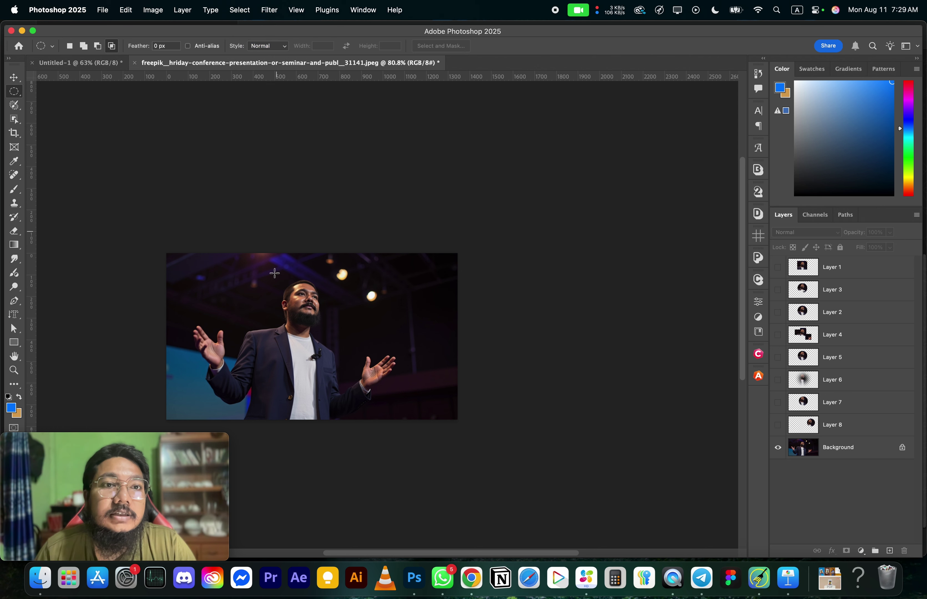
left_click(281, 47)
left_click(277, 59)
left_click_drag(238, 291, 303, 414)
key("super+z")
- Switch the marquee style to Fixed Size at 64 by 64 px and try placing circular selections on either side of the speaker
left_click(282, 49)
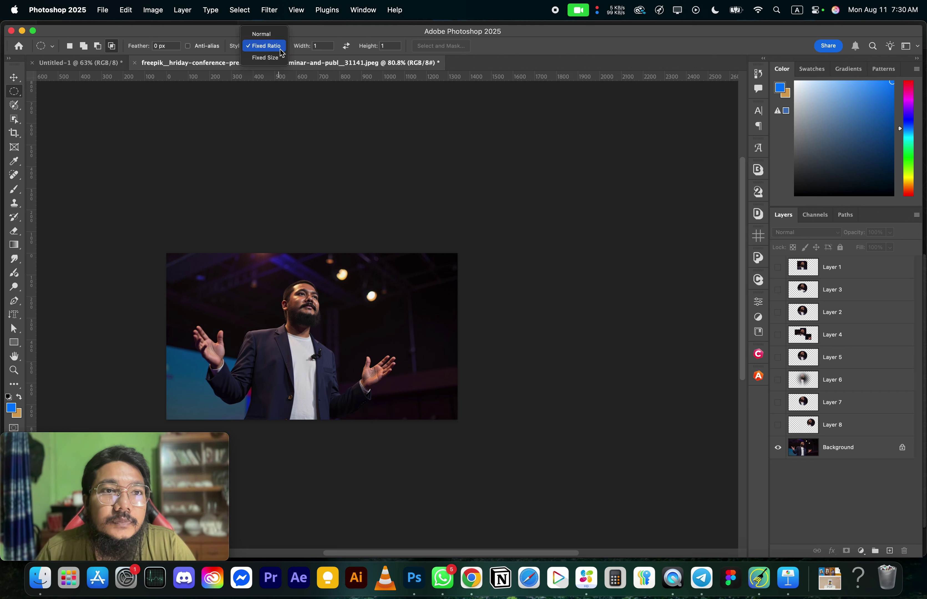
left_click(266, 58)
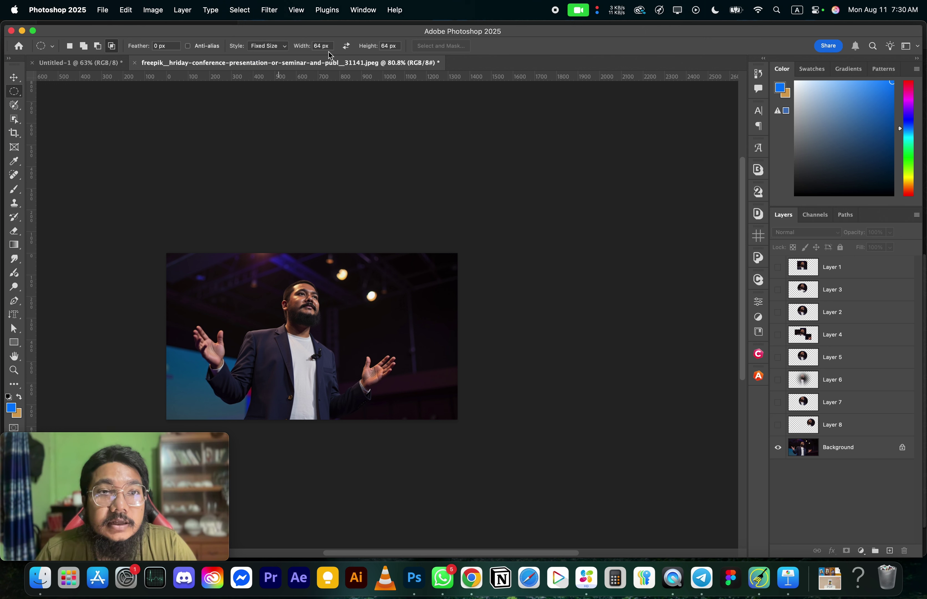
right_click(334, 82)
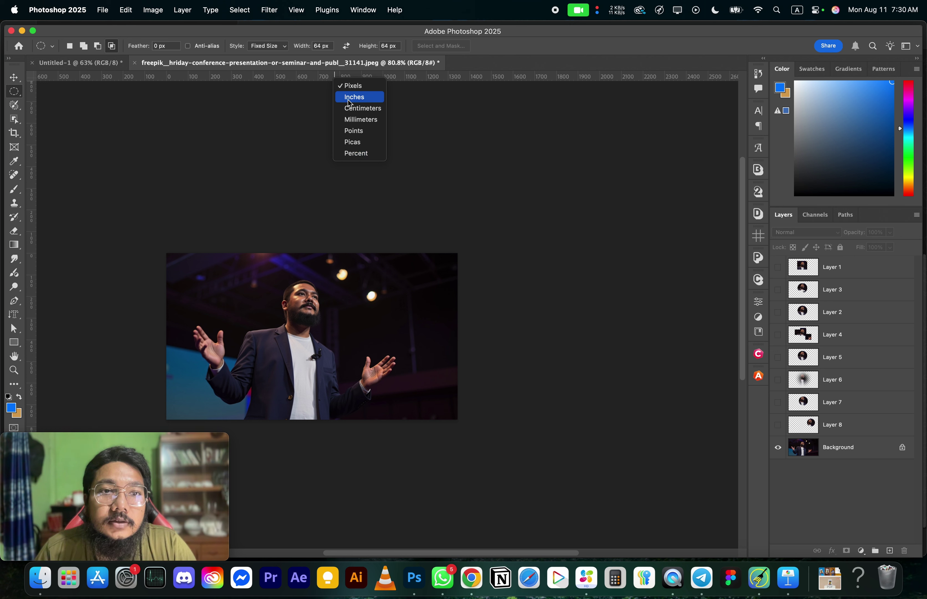
left_click(324, 80)
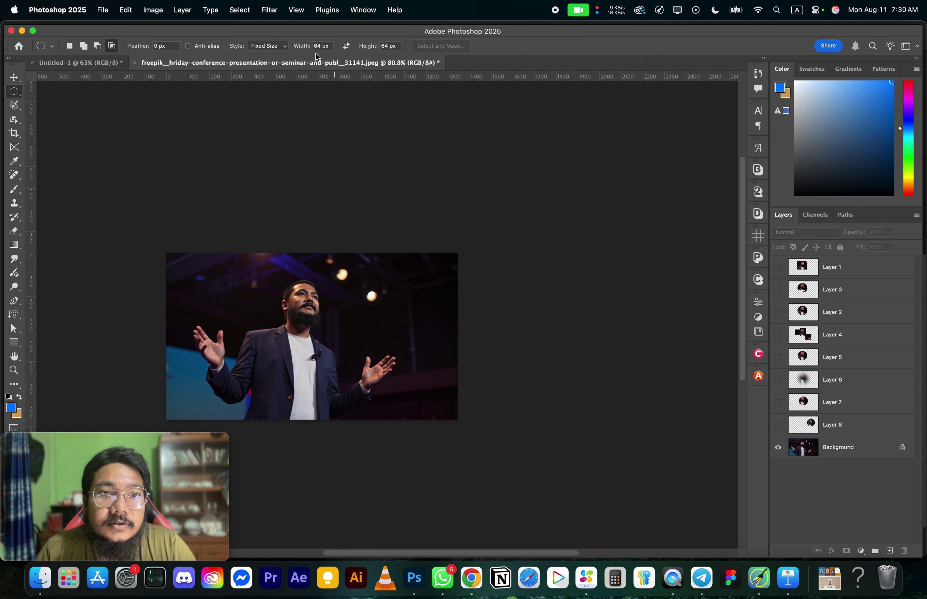
left_click_drag(255, 289, 360, 338)
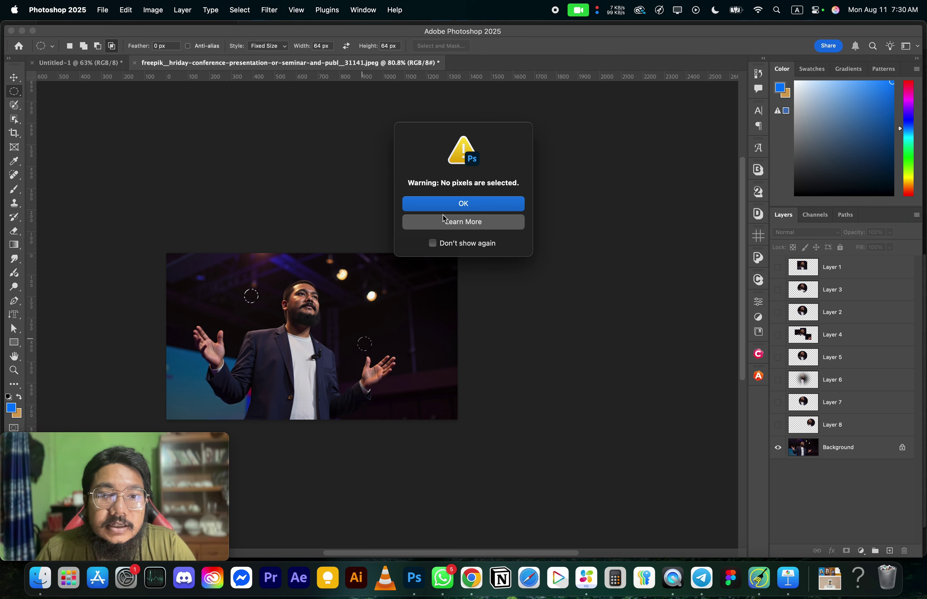
left_click(452, 205)
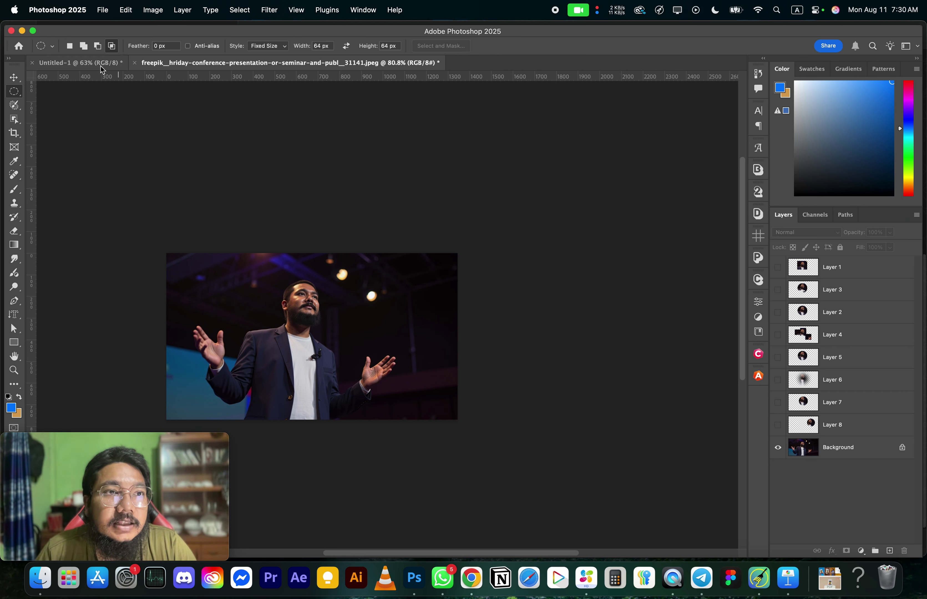
- Turn on the add-to-selection mode and place several 64 by 64 px circular selections around the speaker
left_click(84, 46)
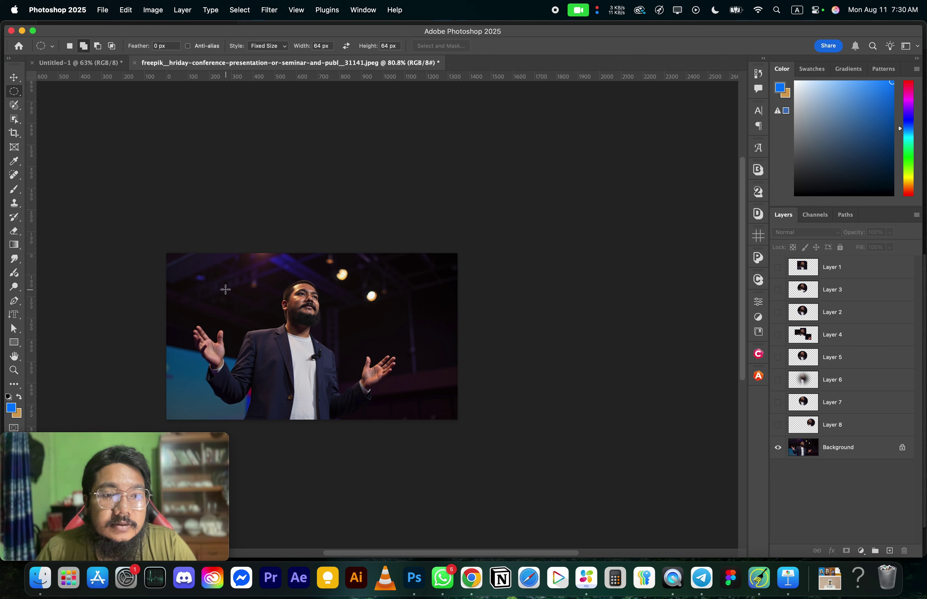
left_click(262, 330)
left_click_drag(338, 312, 363, 330)
left_click(341, 284)
left_click(252, 275)
left_click(223, 287)
left_click(235, 309)
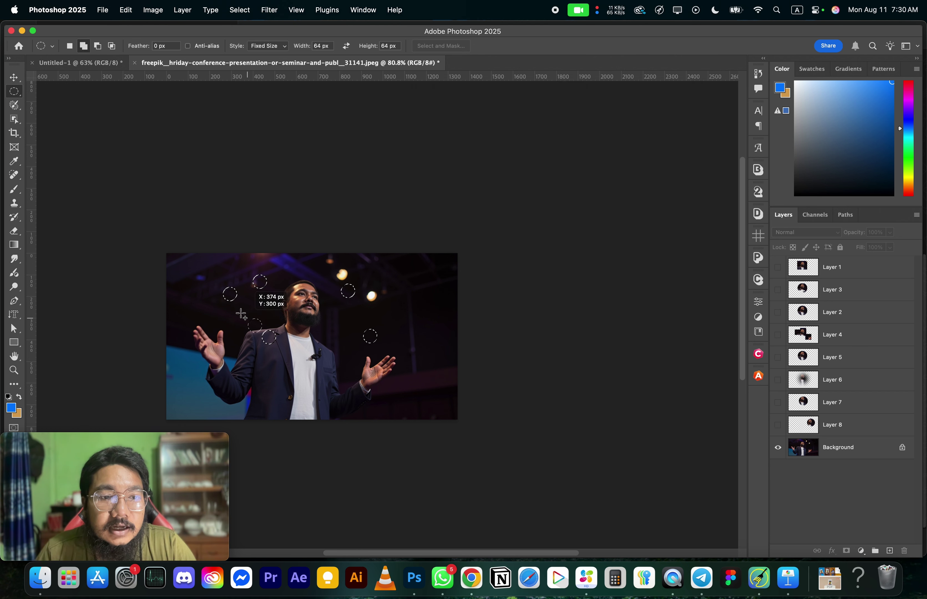
- Set the fixed marquee width to 100 px and add elliptical selections over the speaker's chest, beard and beside his head
left_click_drag(322, 46, 313, 41)
type("100")
left_click(311, 335)
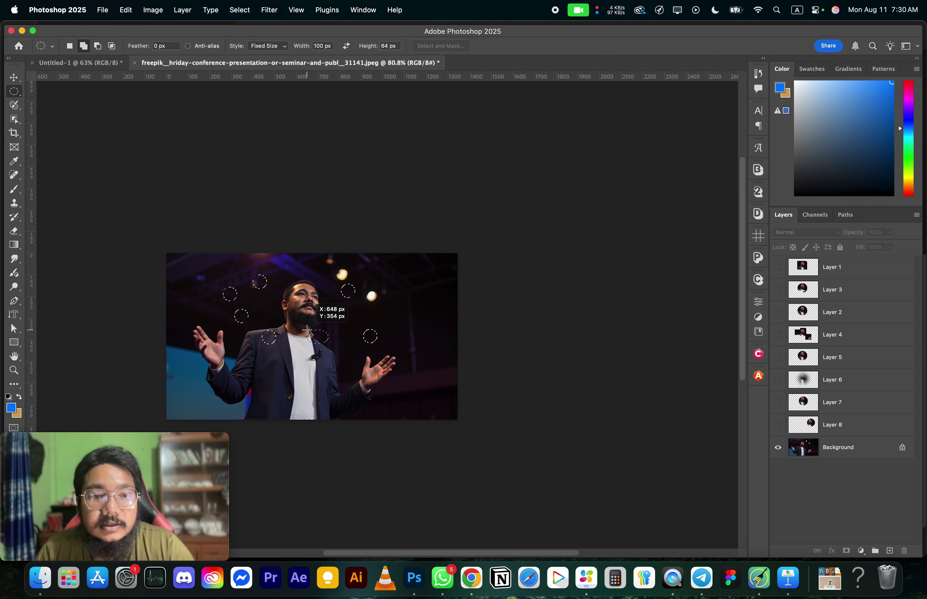
left_click(290, 309)
left_click(334, 296)
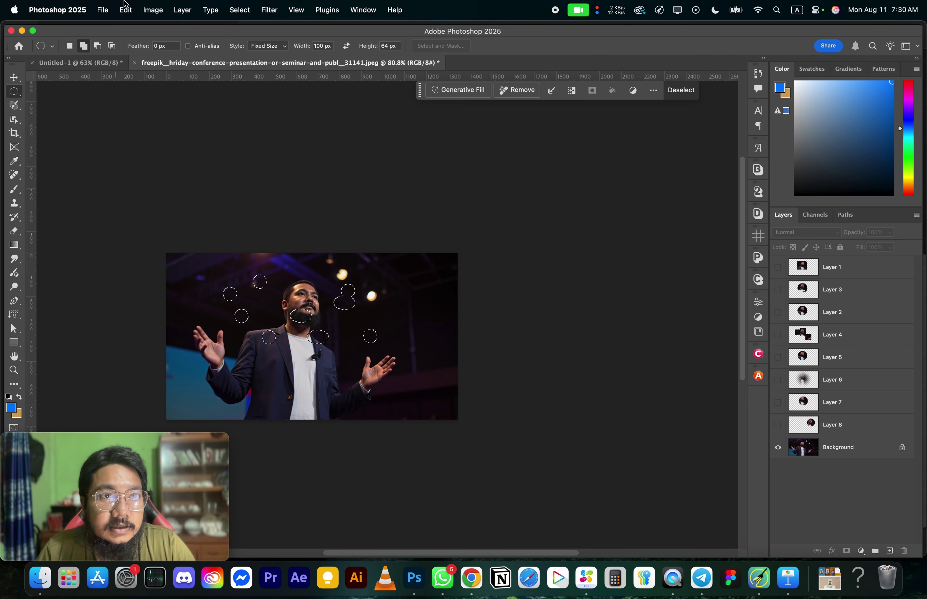
- Deselect all the ellipses, undo that to restore them, and deselect them again
left_click(129, 9)
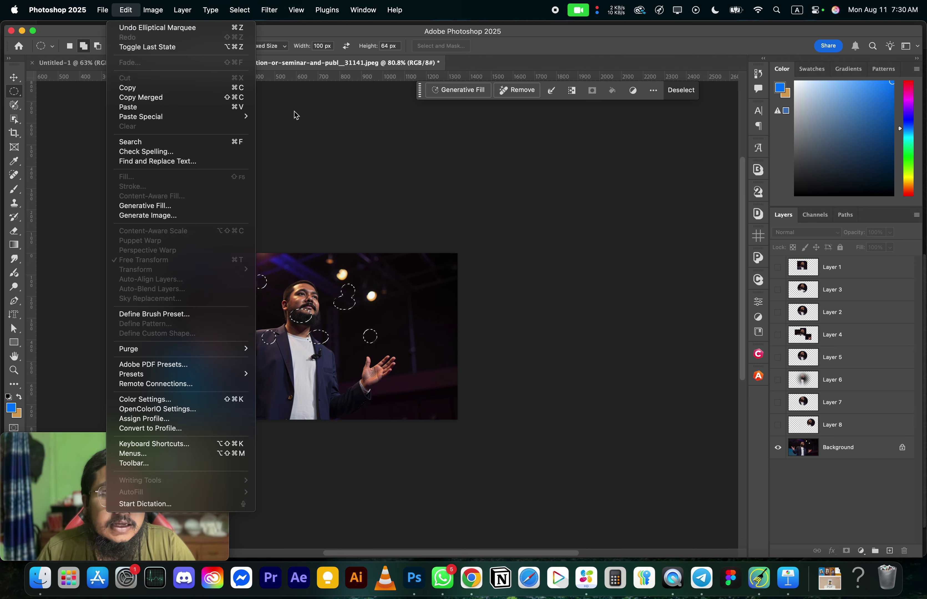
left_click(336, 192)
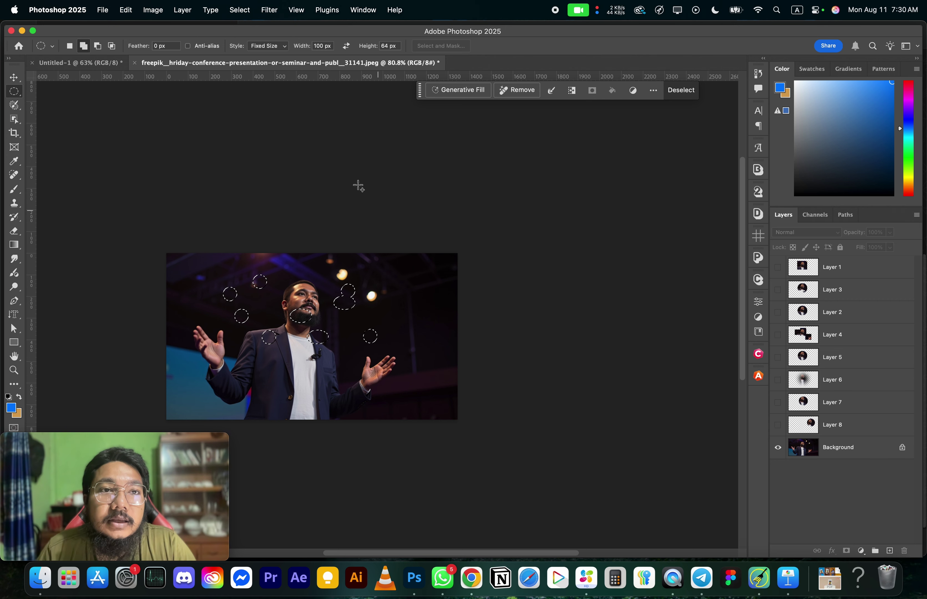
left_click(240, 11)
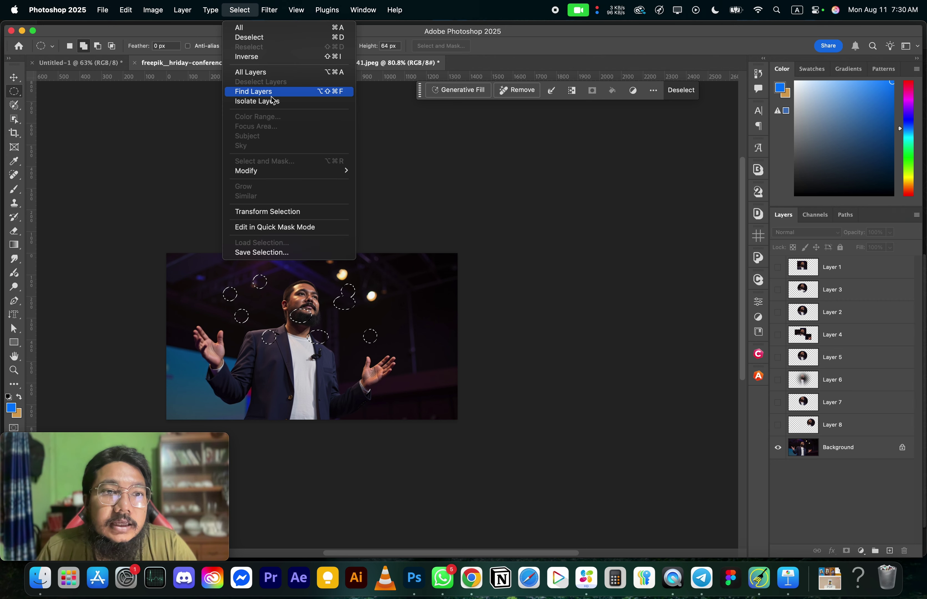
left_click(261, 38)
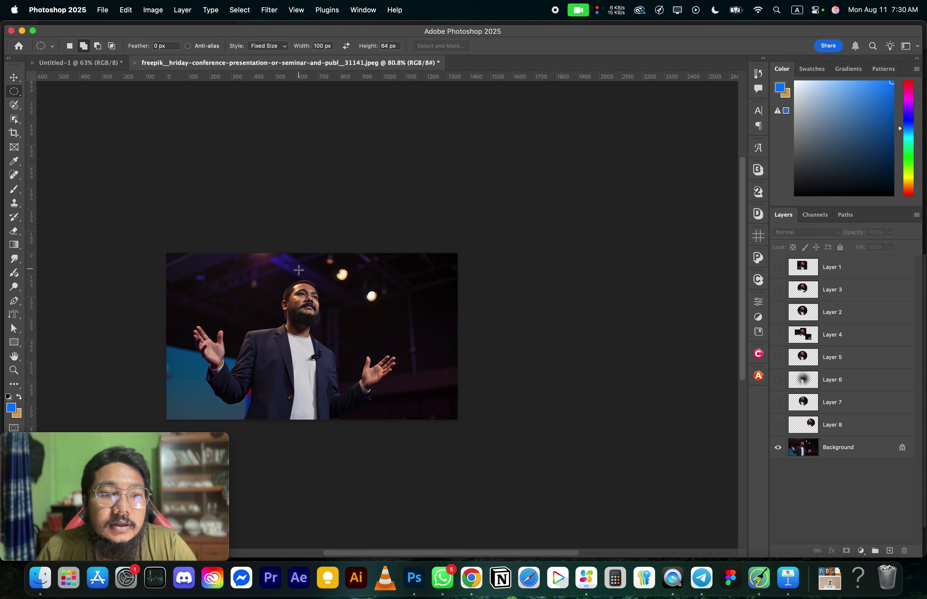
key("super+z")
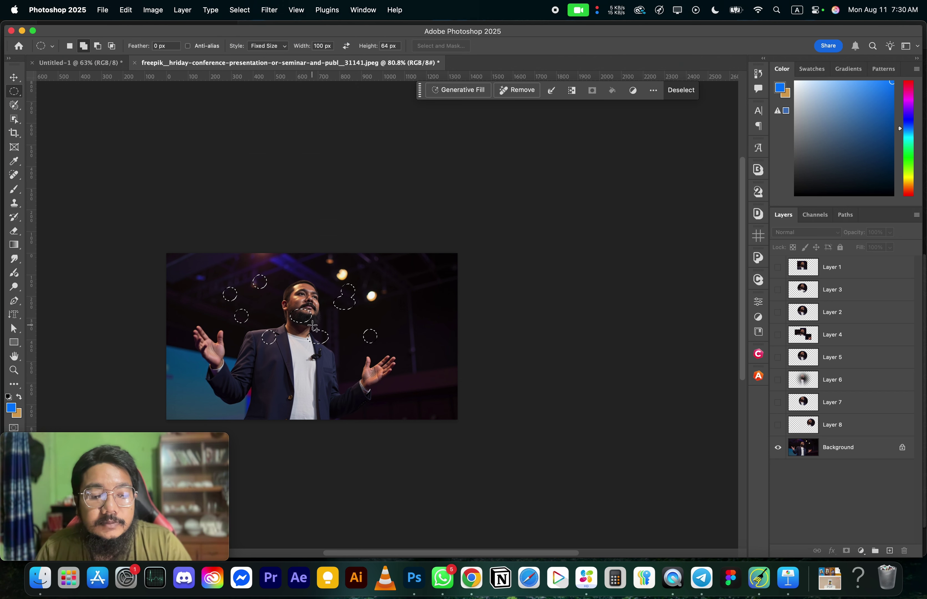
key("super+d")
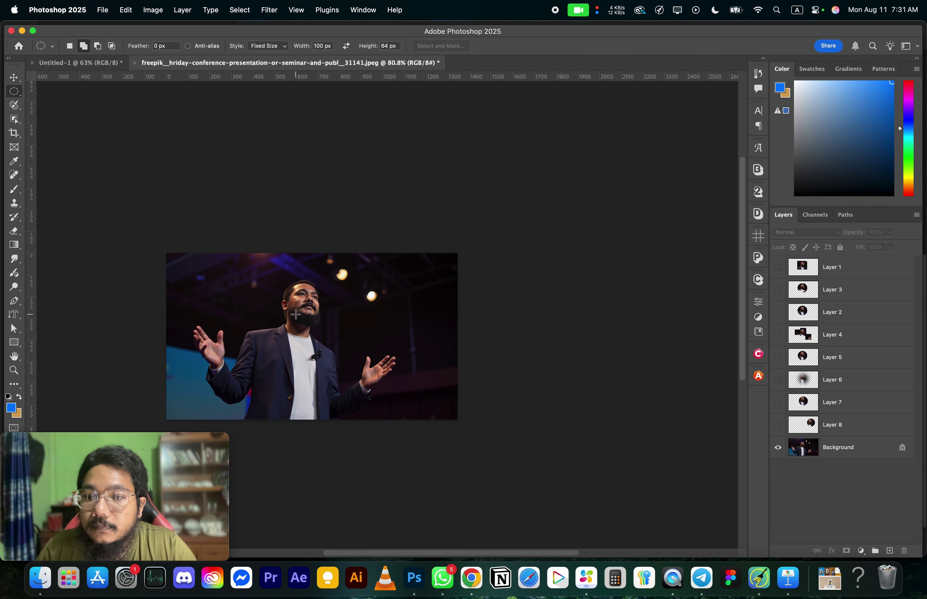
- Paint a Selection Brush stroke at size 200 over the speaker's face and chest and copy the area to a new layer
left_click(16, 108)
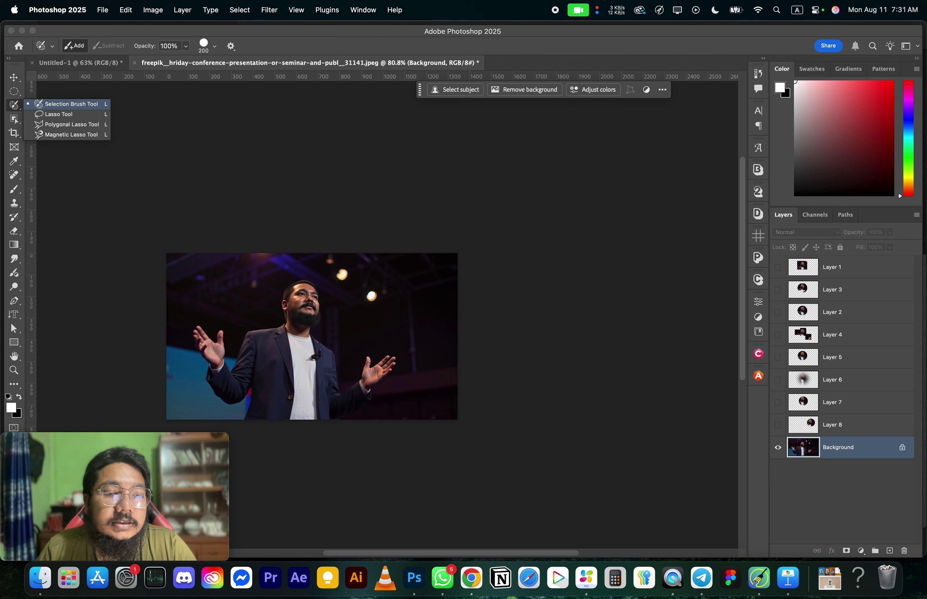
left_click(50, 107)
left_click_drag(306, 303, 297, 350)
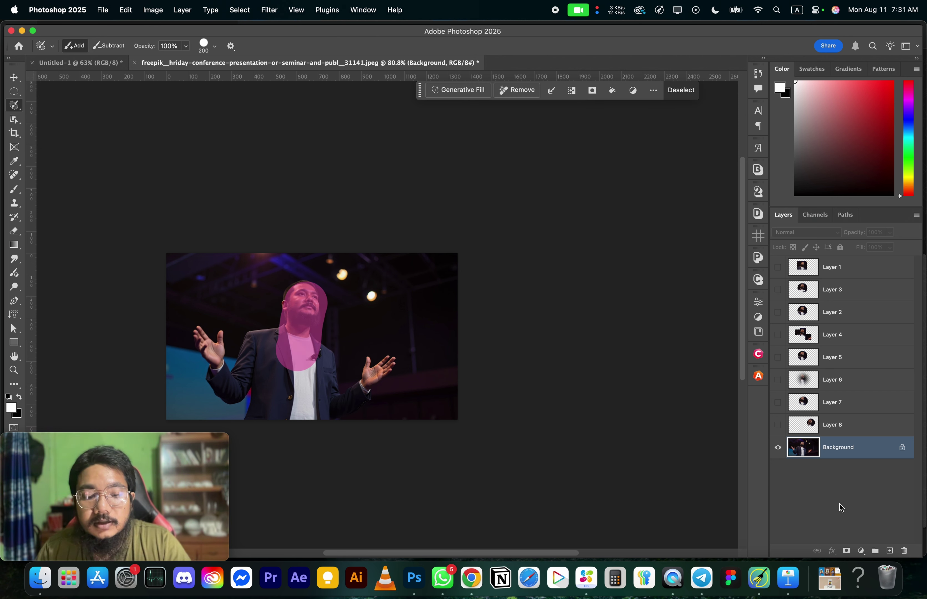
key("super+j")
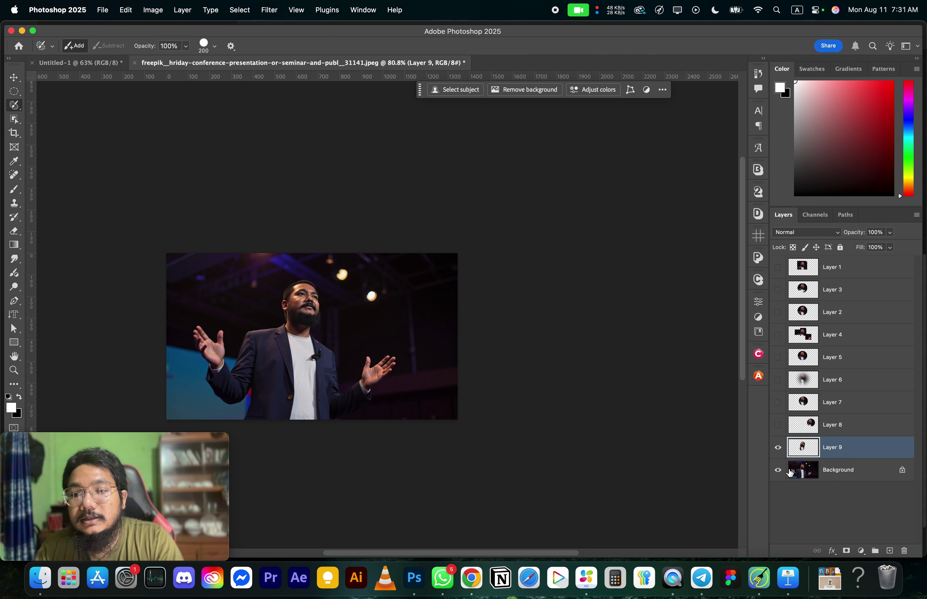
- Check the brushed cutout with Background hidden, undoing a stray duplicate, and switch visibility from Layer 9 back to Background
left_click(779, 470)
key("super+j")
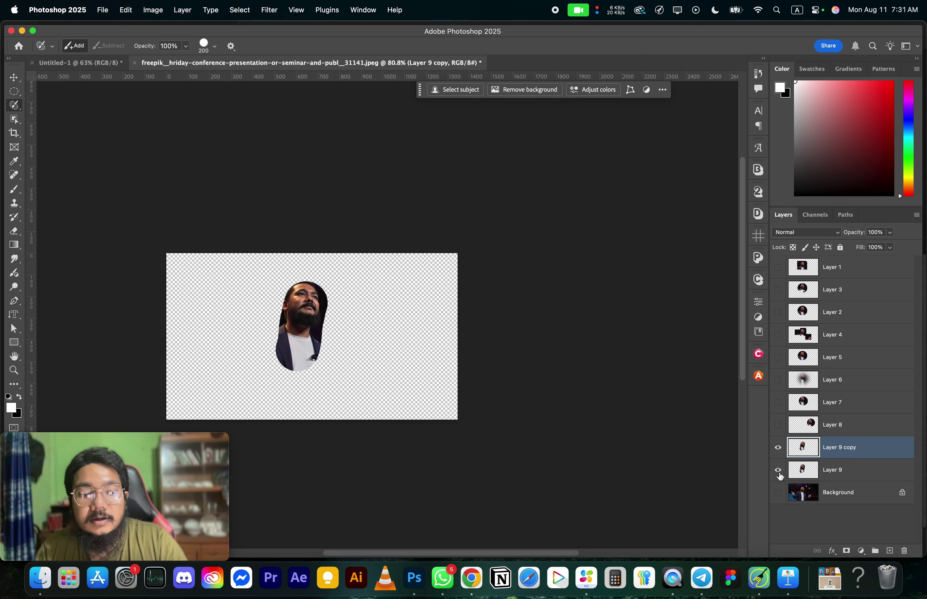
key("super+z")
left_click(778, 451)
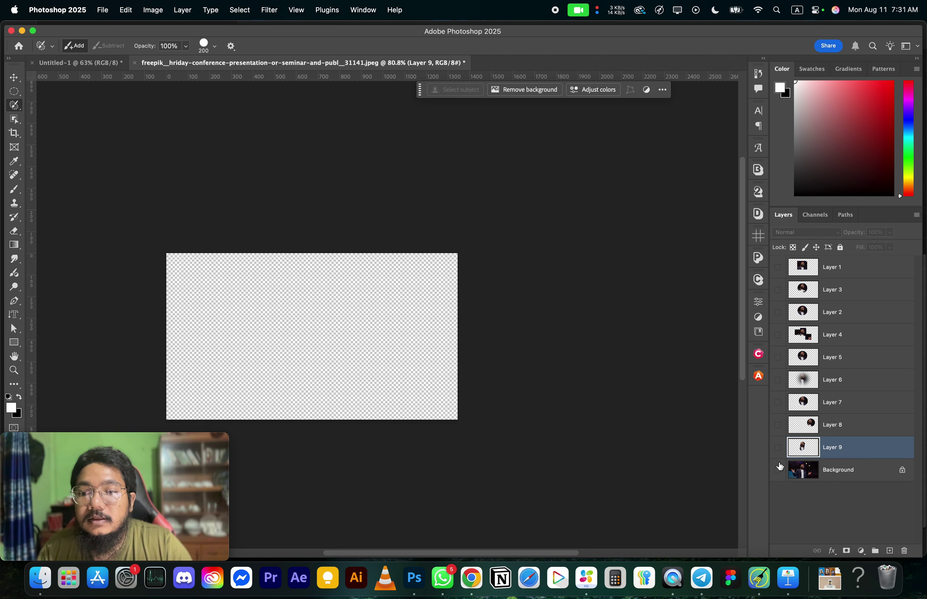
left_click(778, 470)
- Activate the Lasso tool, try a freehand selection around the speaker's head, and deselect it
scroll(301, 316, "up", 3)
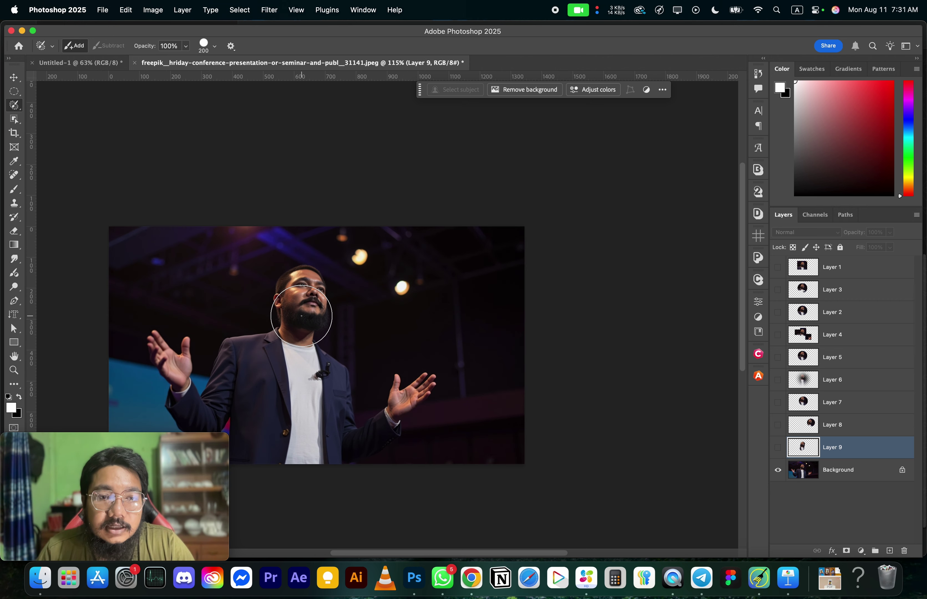
scroll(301, 316, "down", 3)
scroll(289, 317, "up", 2)
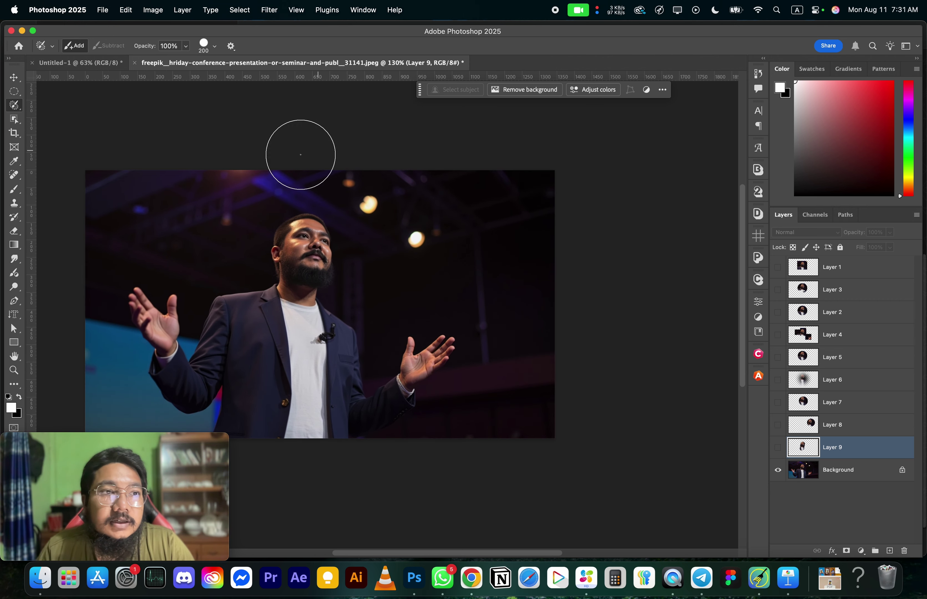
right_click(14, 108)
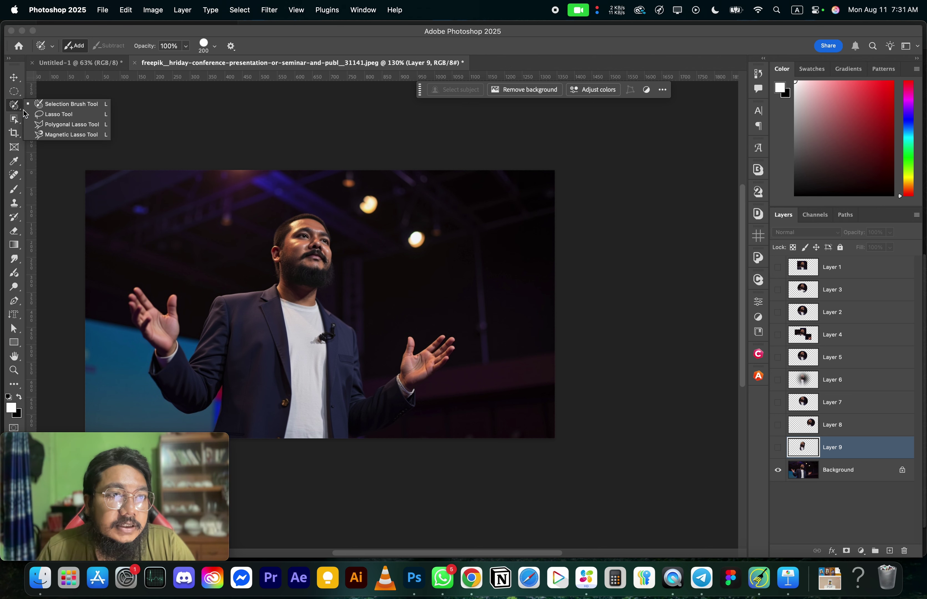
left_click(42, 115)
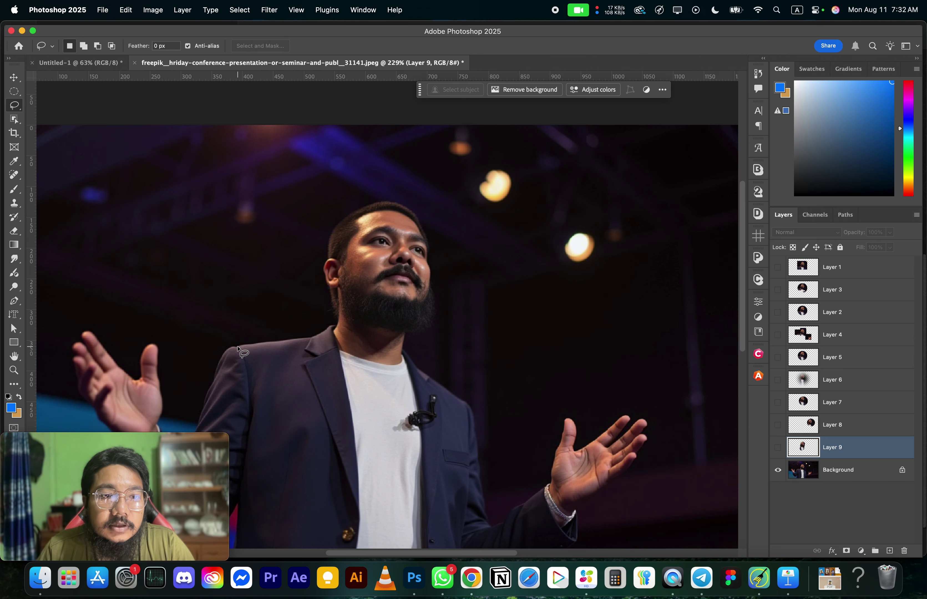
mouse_move(237, 347)
left_mouse_down()
mouse_move(294, 330)
mouse_move(317, 309)
mouse_move(316, 183)
mouse_move(437, 155)
mouse_move(494, 235)
mouse_move(469, 334)
left_mouse_up()
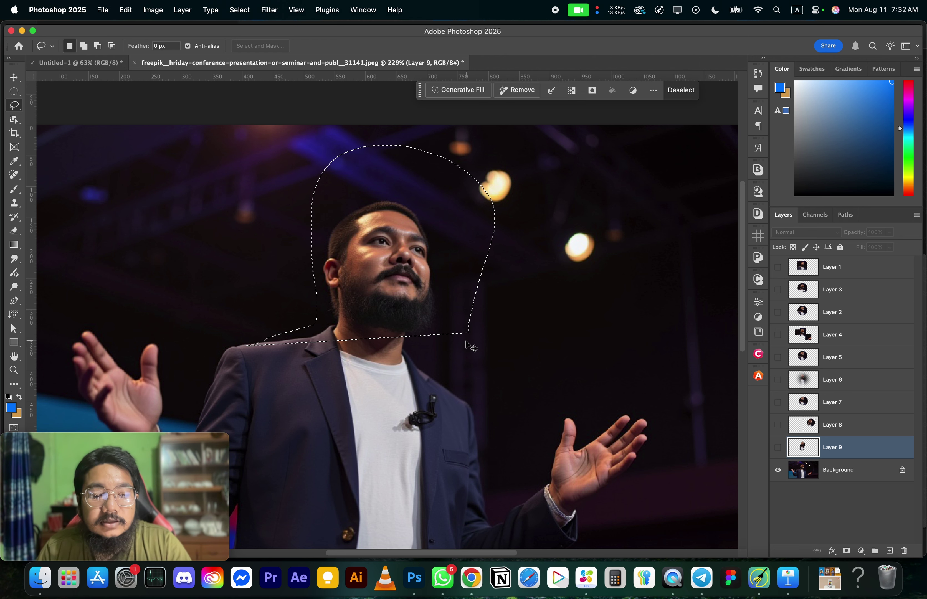
key("super+d")
- Lasso loosely around the whole speaker including both hands and copy that area of Background to a new layer
scroll(403, 359, "down", 5)
mouse_move(300, 481)
left_mouse_down()
mouse_move(317, 452)
mouse_move(261, 446)
mouse_move(220, 379)
mouse_move(225, 327)
mouse_move(269, 317)
mouse_move(311, 336)
mouse_move(370, 275)
mouse_move(401, 263)
mouse_move(453, 387)
mouse_move(523, 358)
mouse_move(556, 391)
mouse_move(527, 447)
mouse_move(455, 501)
left_mouse_up()
left_click(842, 469)
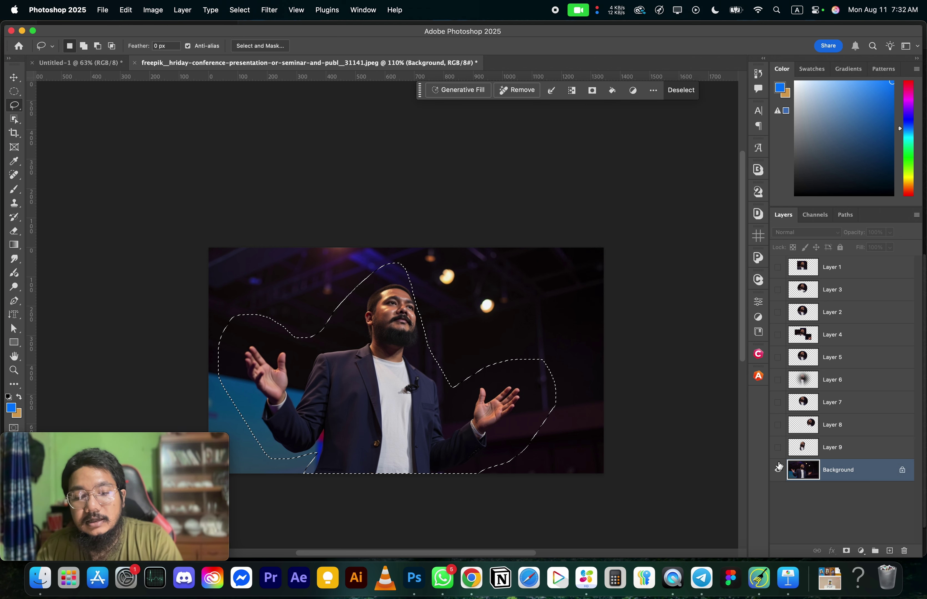
key("super+j")
- Check the Lasso cutout with Background hidden, and switch visibility from Layer 10 back to Background
left_click(779, 494)
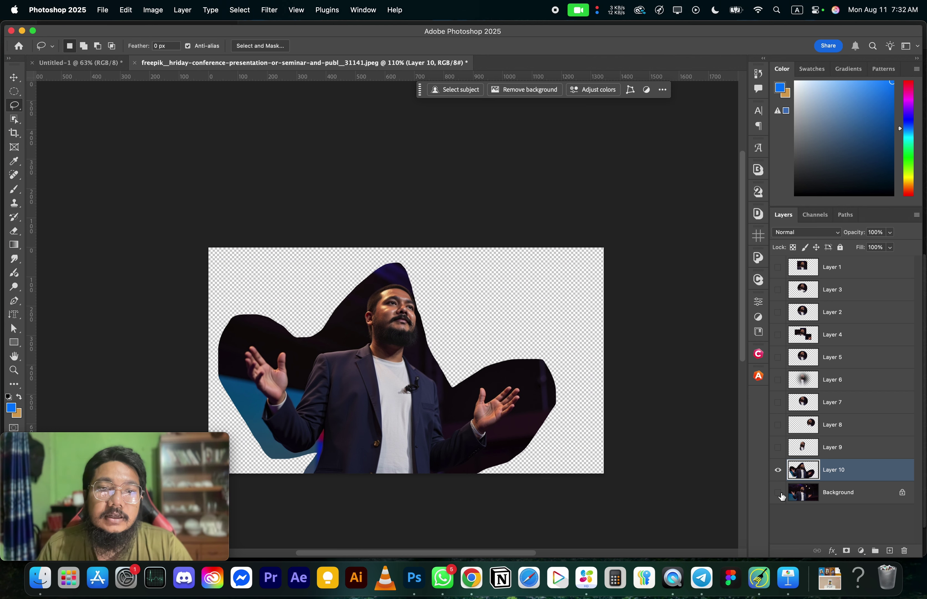
left_click(778, 470)
left_click(778, 492)
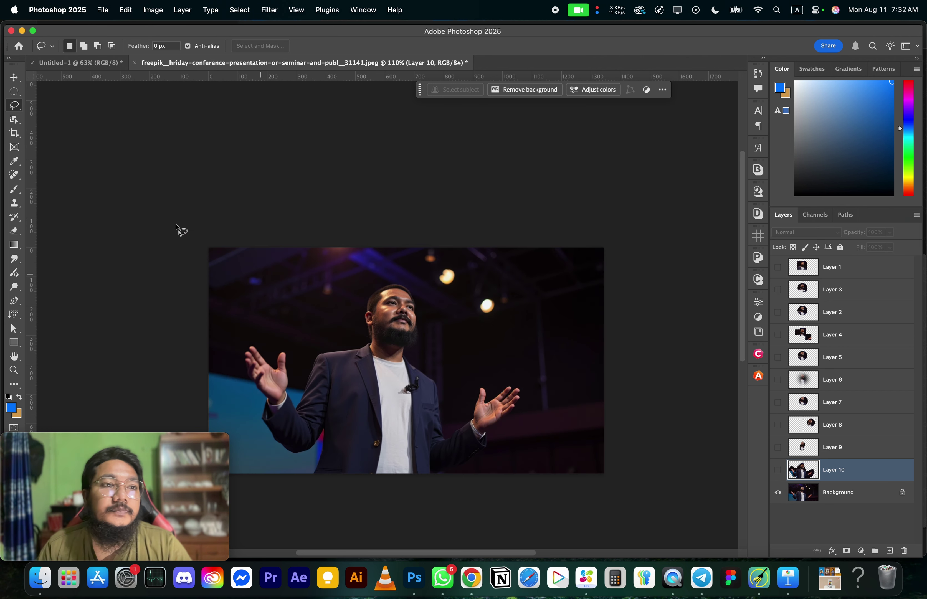
- Activate the Polygonal Lasso tool and open the pencil image as a separate document
right_click(13, 109)
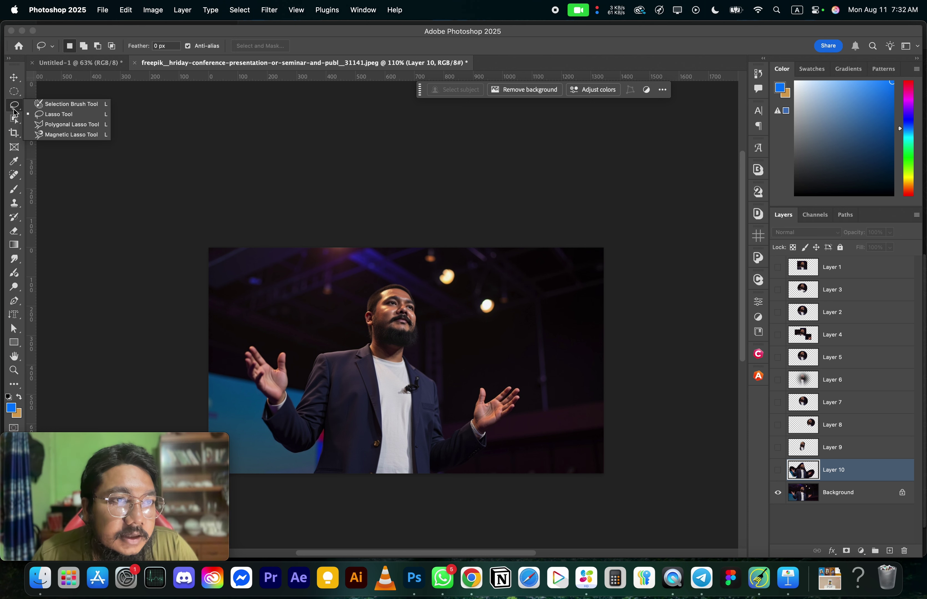
left_click(54, 125)
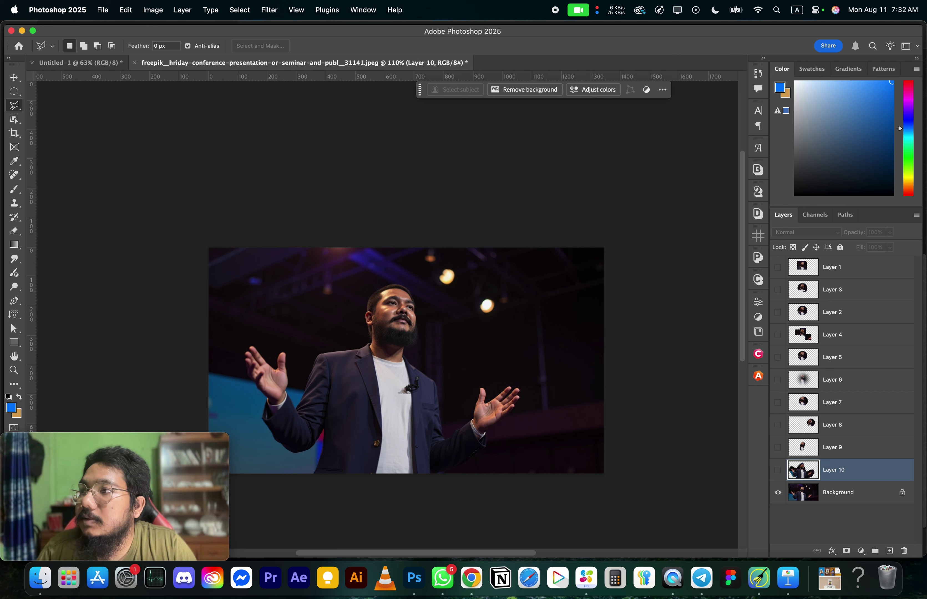
mouse_move(926, 133)
left_mouse_down()
mouse_move(539, 83)
mouse_move(528, 61)
left_mouse_up()
scroll(282, 318, "up", 4)
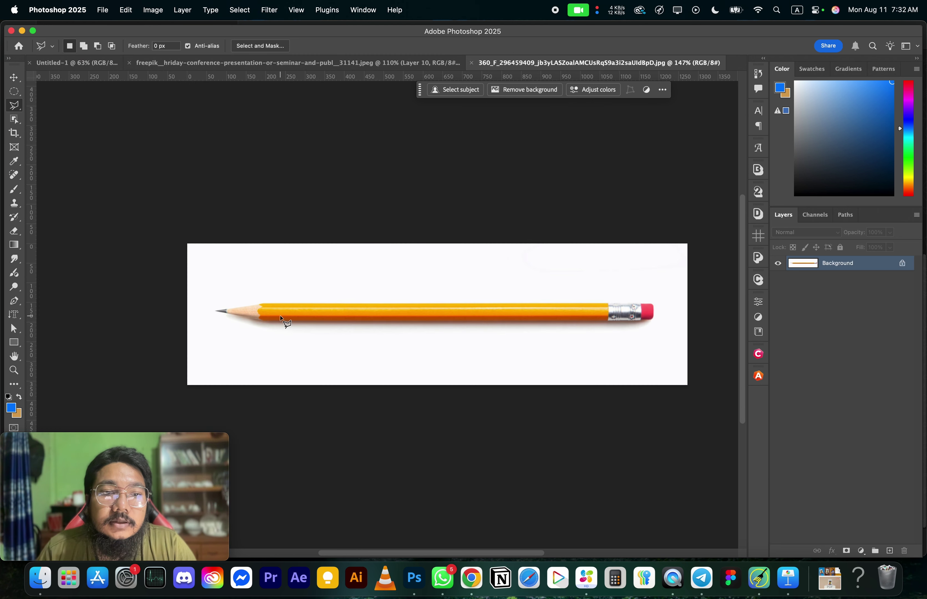
scroll(596, 335, "up", 1)
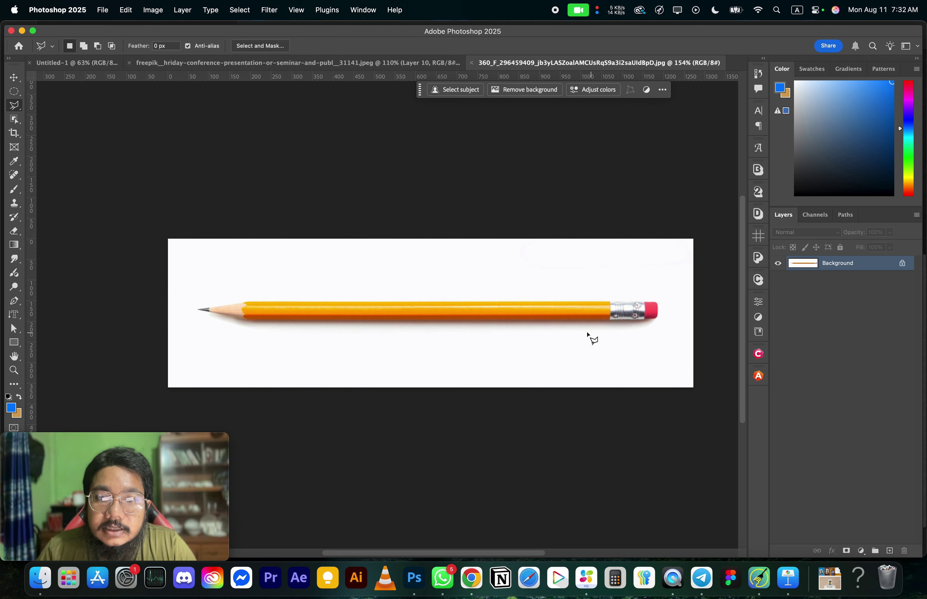
- Start a Polygonal Lasso outline near the eraser and trace the pencil's lower edge to the graphite tip
left_click(644, 320)
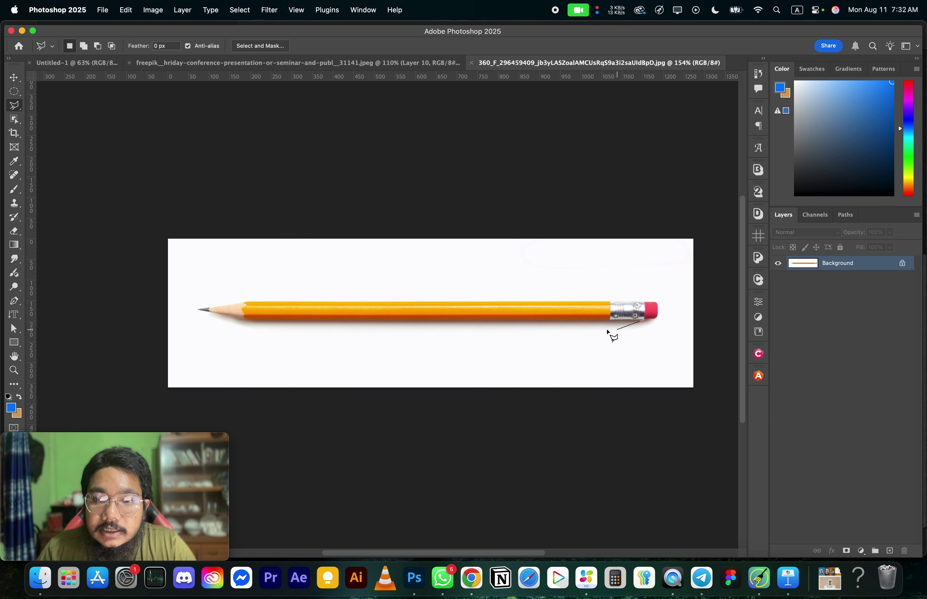
left_click(245, 320)
scroll(187, 312, "up", 5)
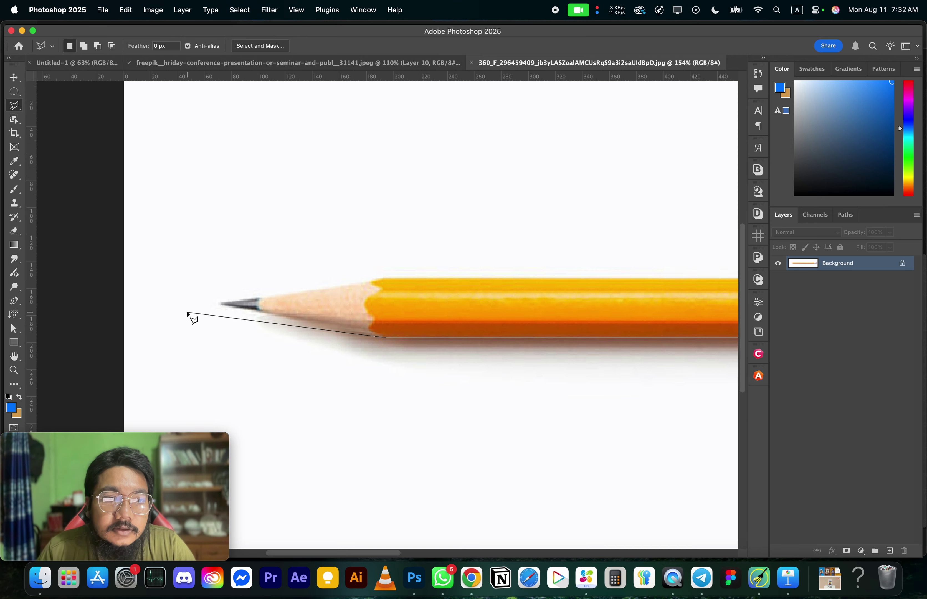
scroll(209, 312, "up", 2)
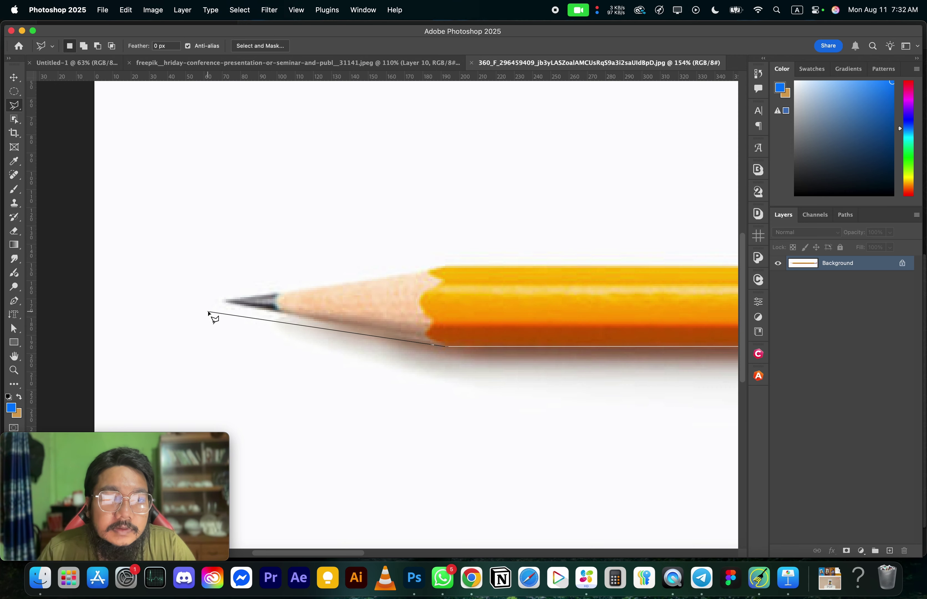
left_click(222, 302)
- Continue the Polygonal Lasso outline around the graphite tip and along the sharpened cone to the barrel's upper edge
scroll(223, 302, "down", 5)
scroll(281, 296, "up", 4)
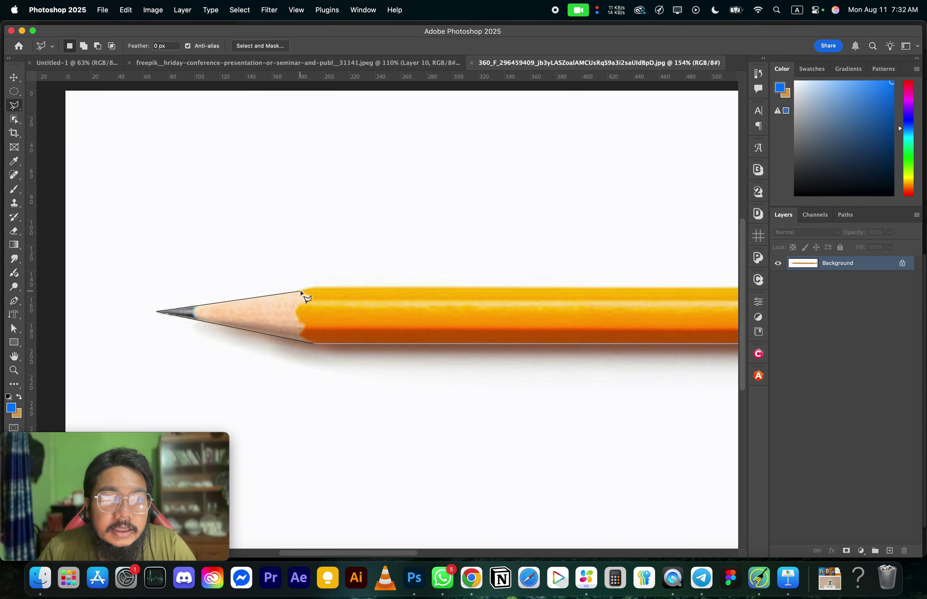
left_click(312, 288)
- Extend the outline along the pencil's upper edge, close it around the eraser, and copy the selected pencil to a new layer
scroll(308, 288, "down", 6)
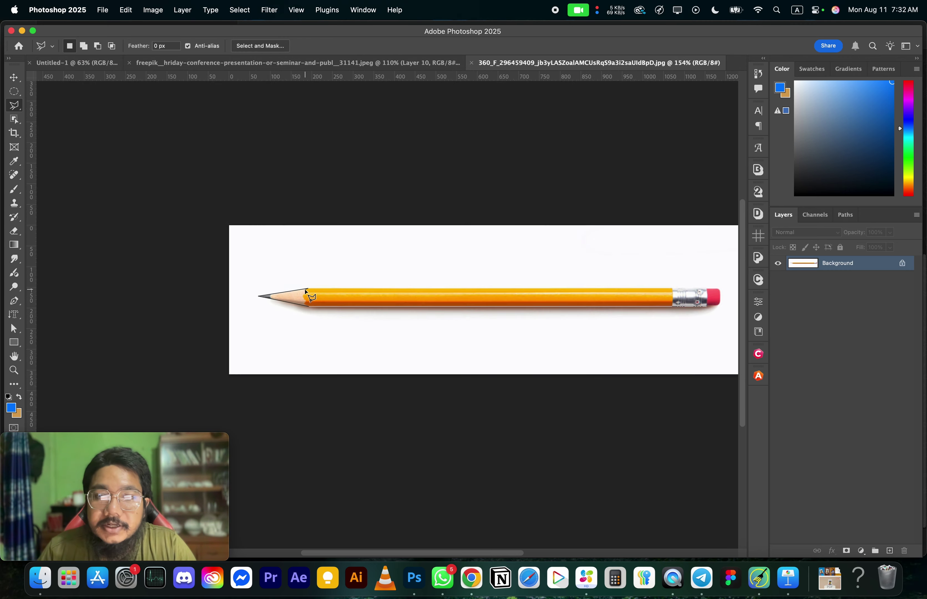
scroll(623, 286, "up", 5)
scroll(591, 309, "up", 3)
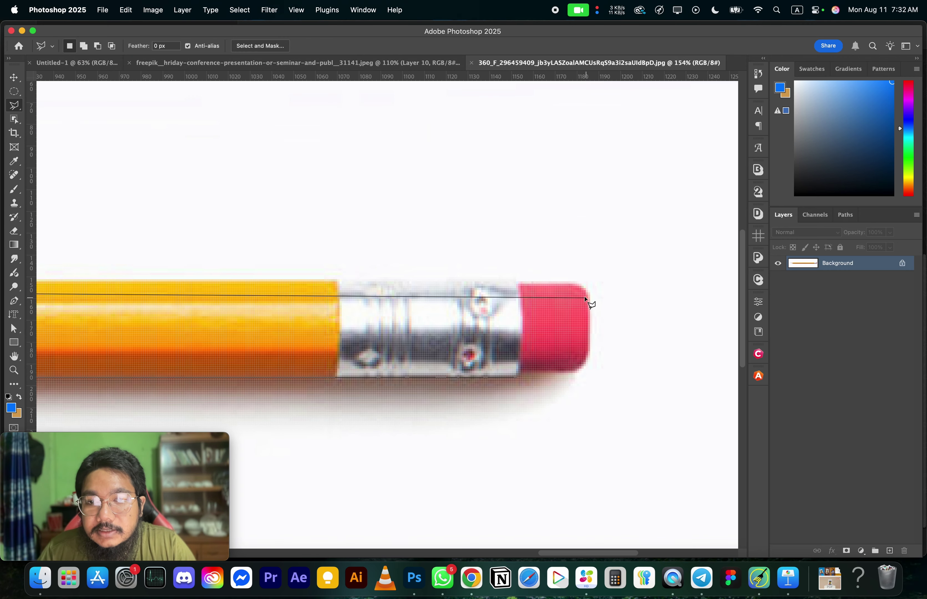
left_click(588, 283)
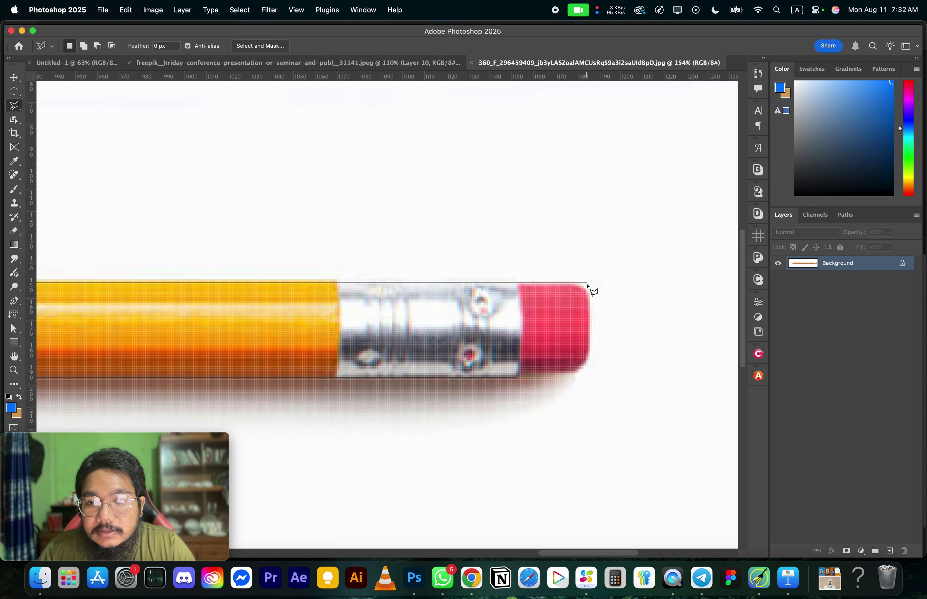
left_click(585, 373)
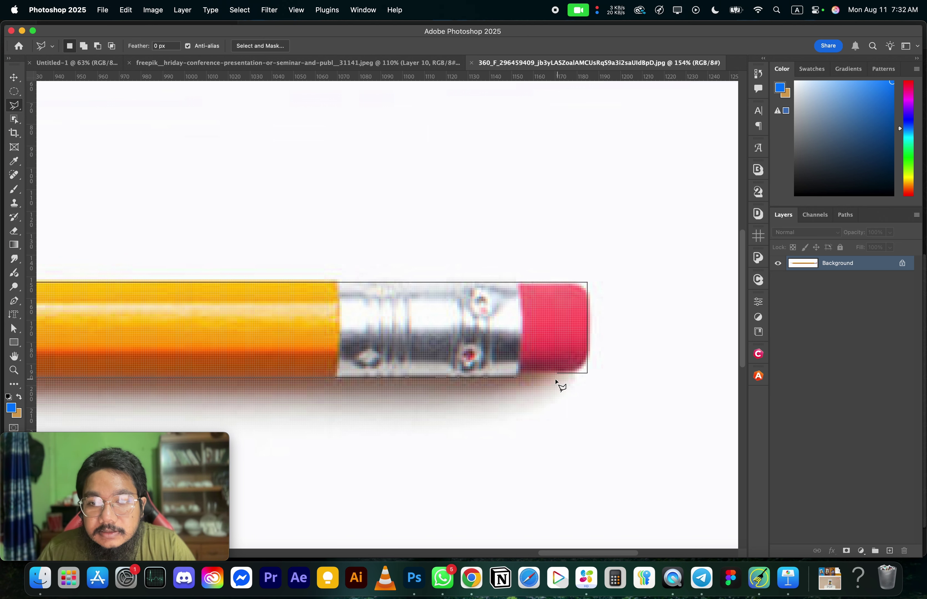
left_click(517, 377)
scroll(517, 380, "down", 5)
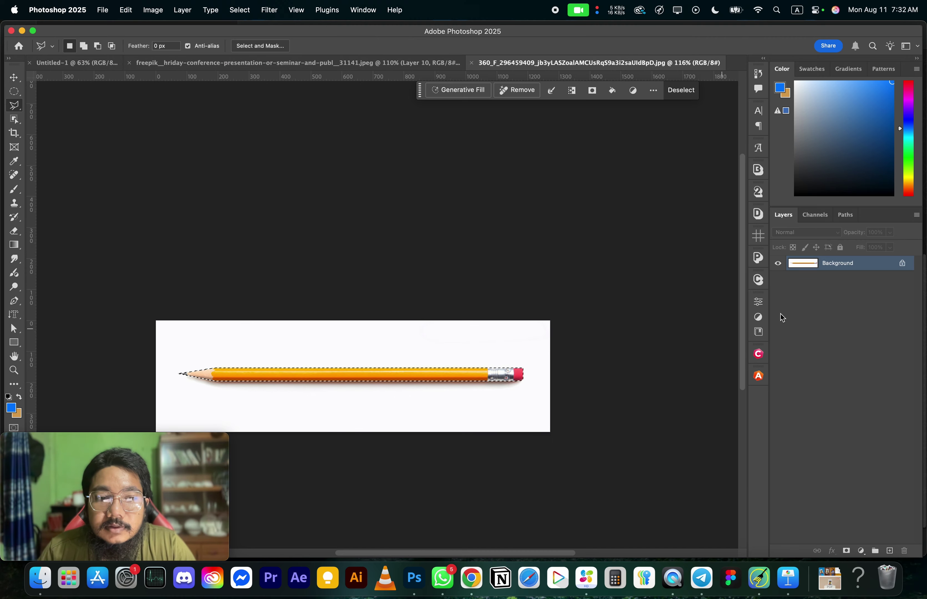
key("super+j")
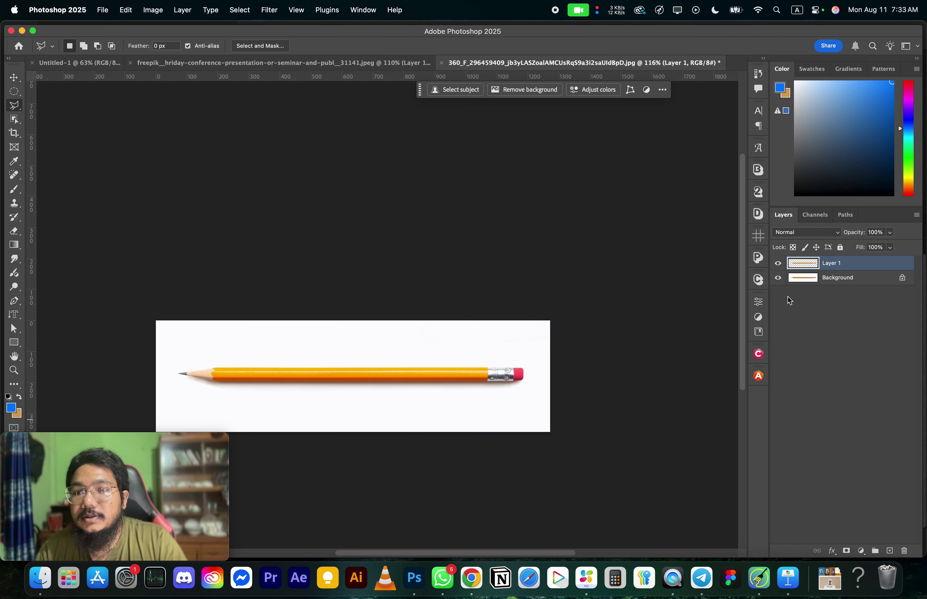
- Hide Background and examine the edges of the Polygonal Lasso pencil cutout
left_click(778, 278)
scroll(272, 373, "up", 6)
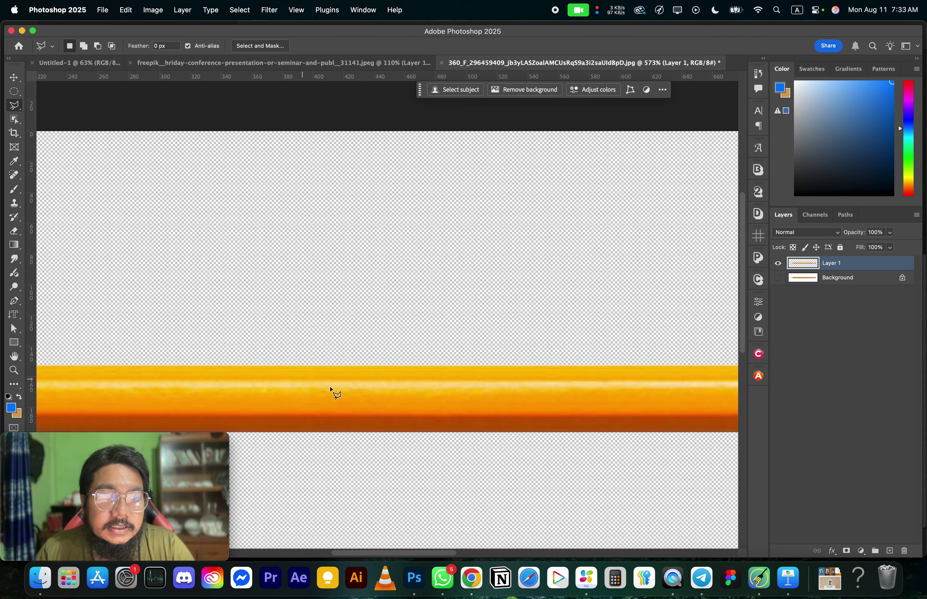
scroll(387, 404, "down", 6)
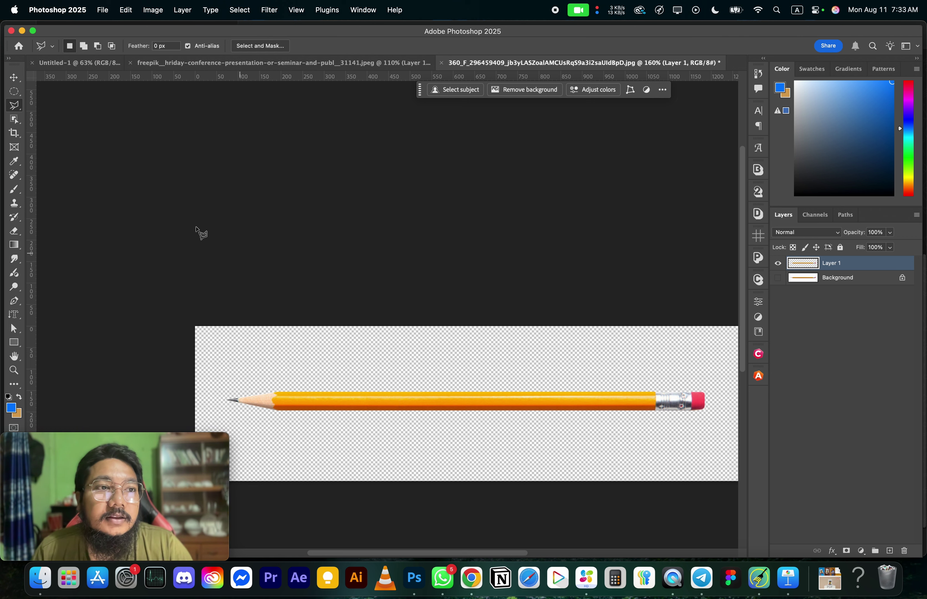
- Activate the Magnetic Lasso tool and switch visibility from Layer 1 back to Background
right_click(15, 105)
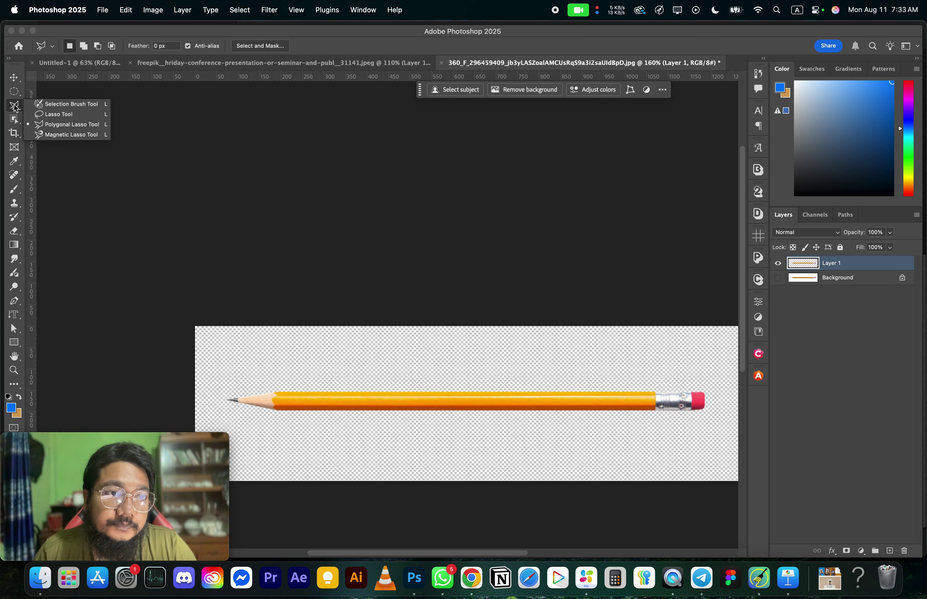
left_click(48, 135)
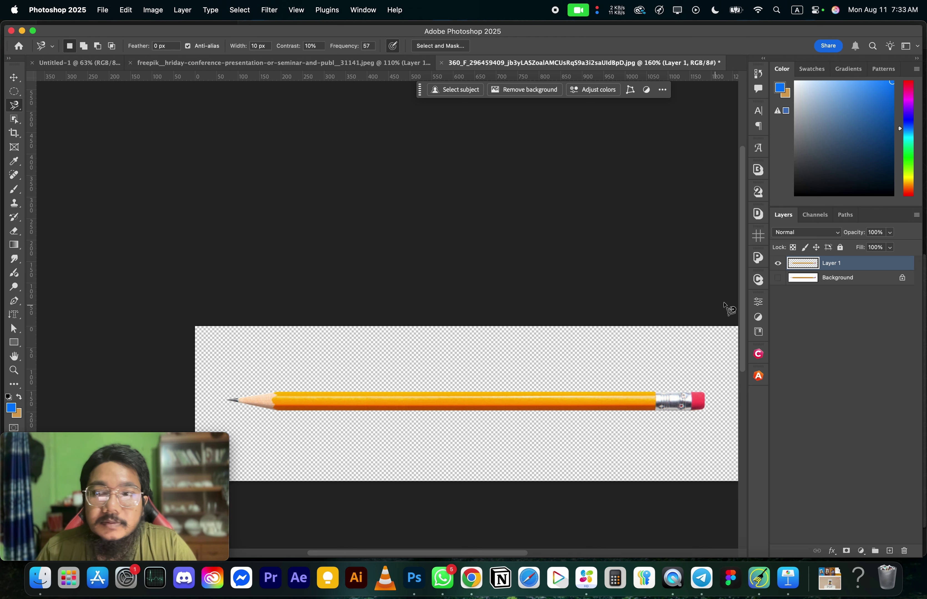
left_click(778, 278)
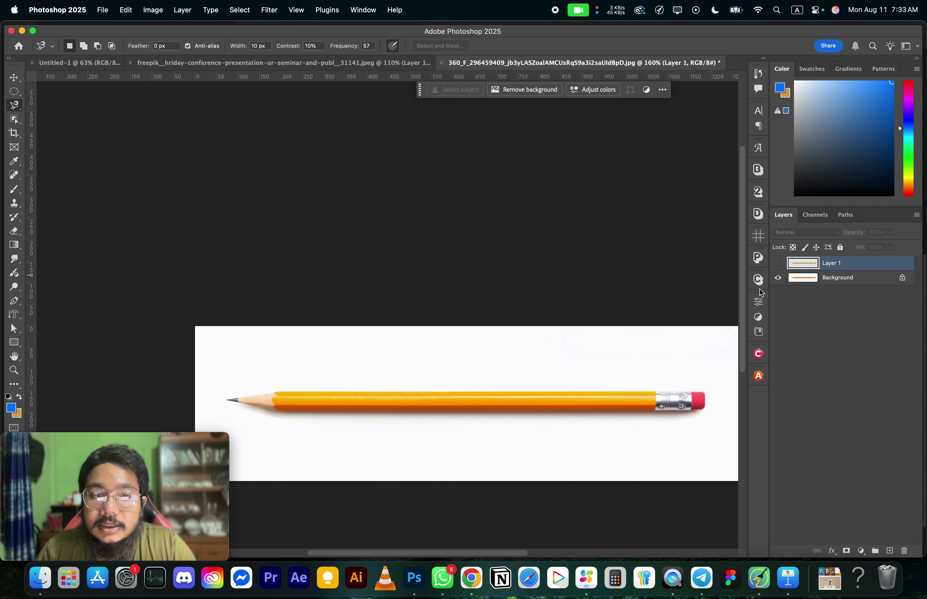
- Trace around the whole pencil with the Magnetic Lasso, starting at the ferrule's lower edge, and copy that area of Background to a new layer
scroll(605, 411, "right", 5)
left_click(563, 387)
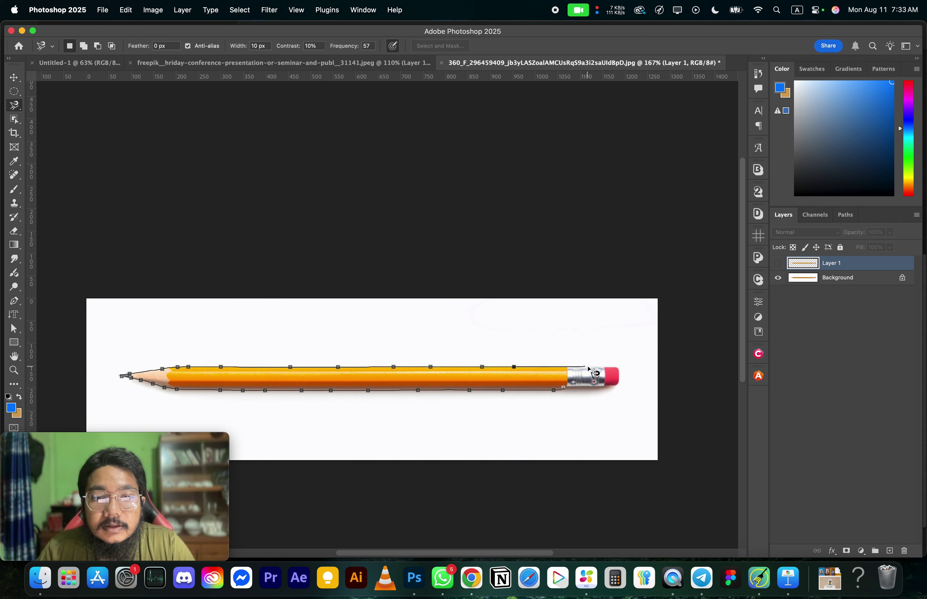
left_click(565, 389)
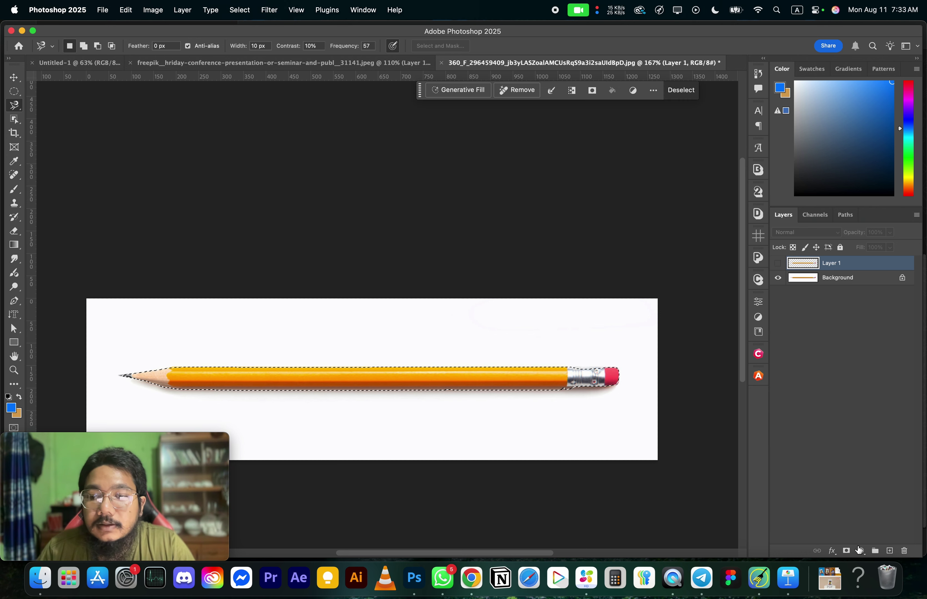
left_click(828, 284)
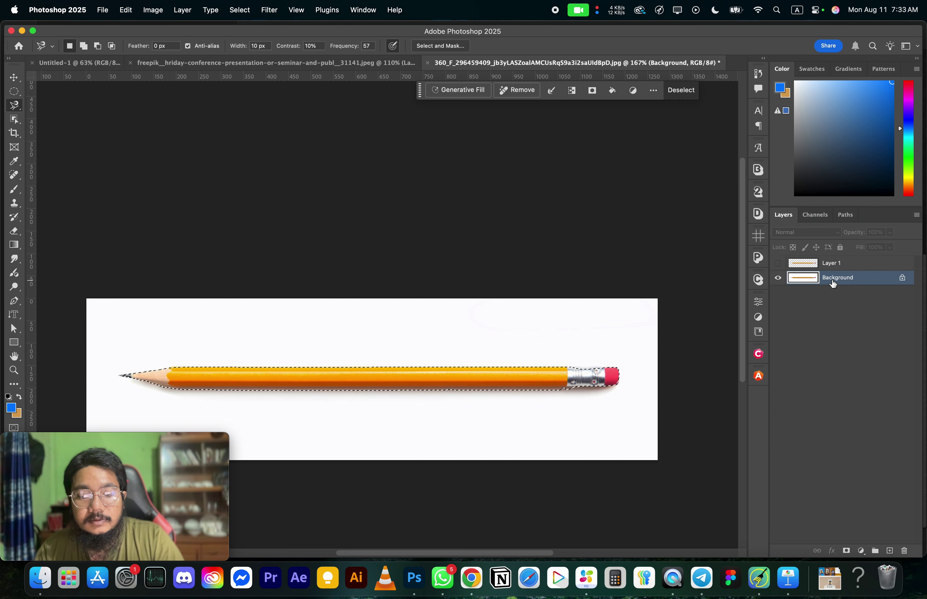
key("super+j")
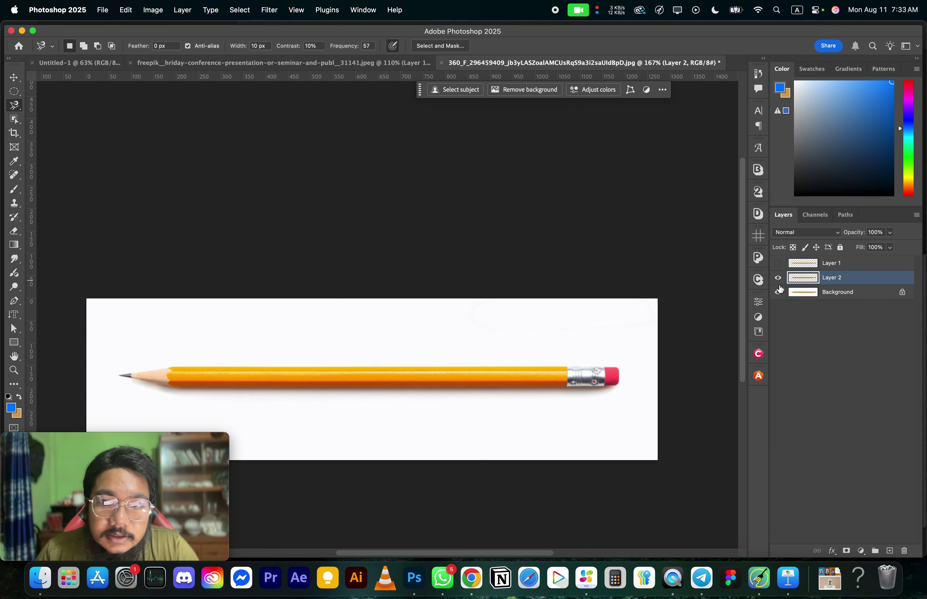
- Check the Magnetic Lasso cutout with Background hidden, then hide Layer 2 as well
left_click(779, 295)
scroll(550, 404, "up", 5)
scroll(489, 404, "down", 2)
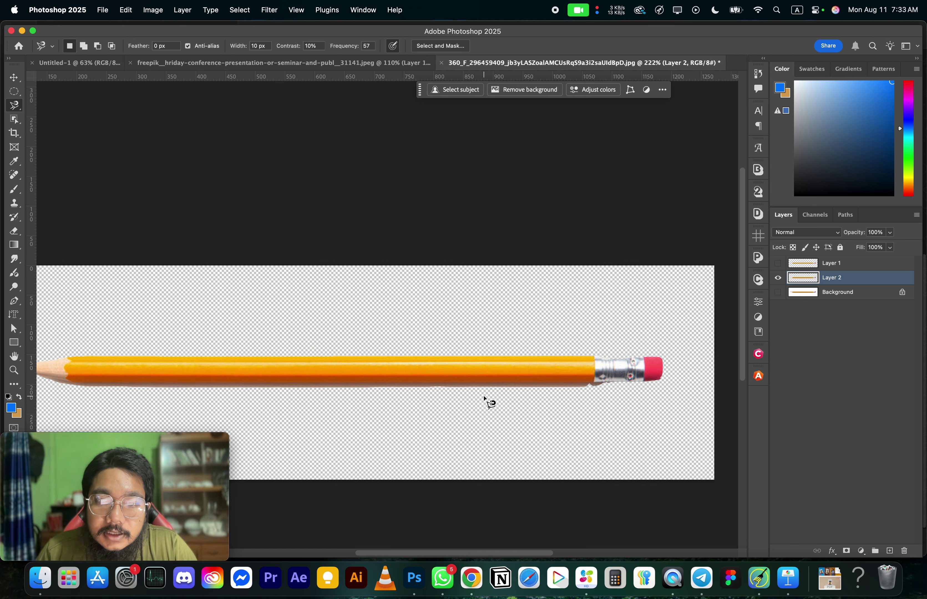
left_click(777, 279)
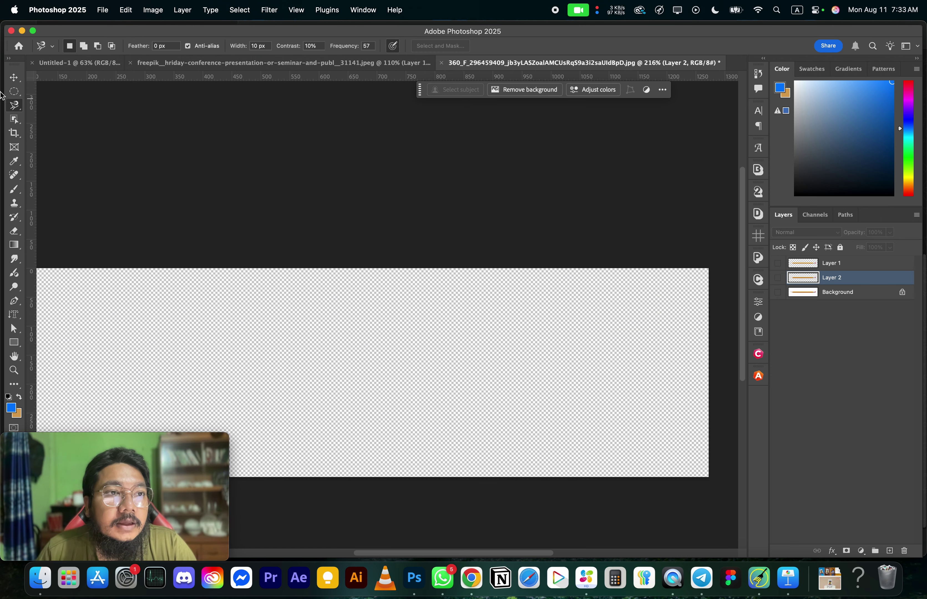
- Return to the speaker photo document and activate the Object Selection tool
right_click(14, 105)
left_click(15, 106)
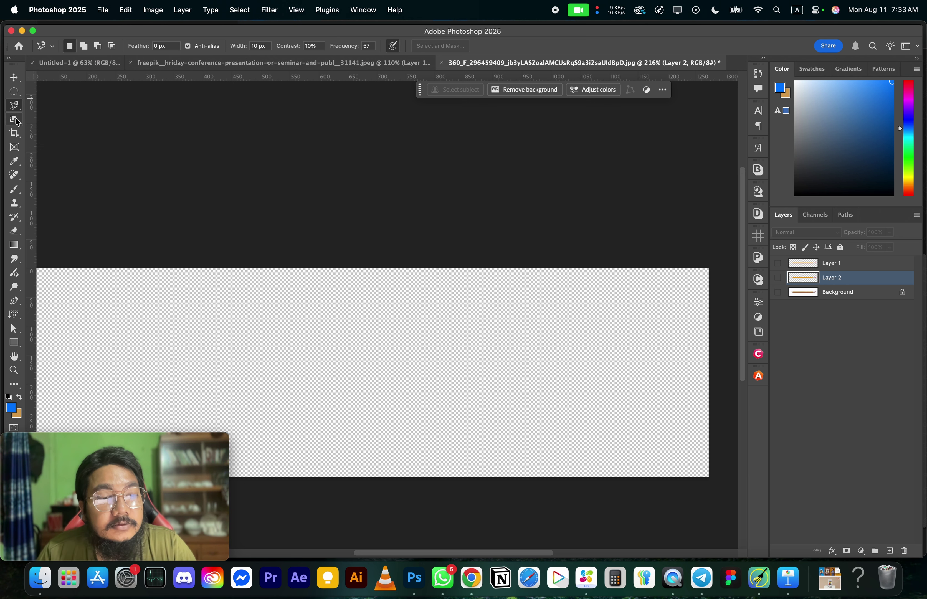
left_click(309, 64)
left_click(14, 118)
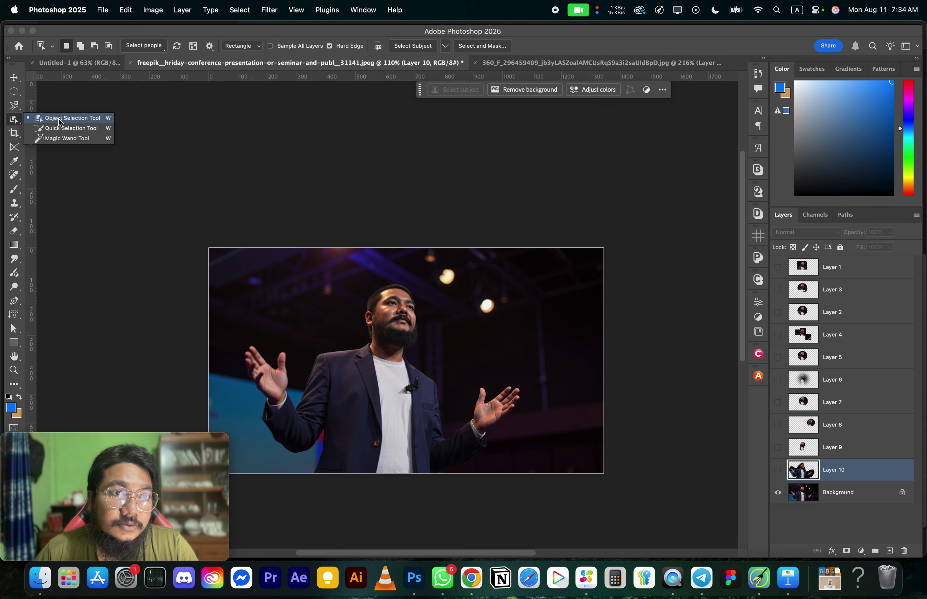
left_click(66, 122)
- Select the speaker on Background with a rectangular Object Selection around his body and both hands, and copy him to a new layer
left_click_drag(241, 268, 539, 479)
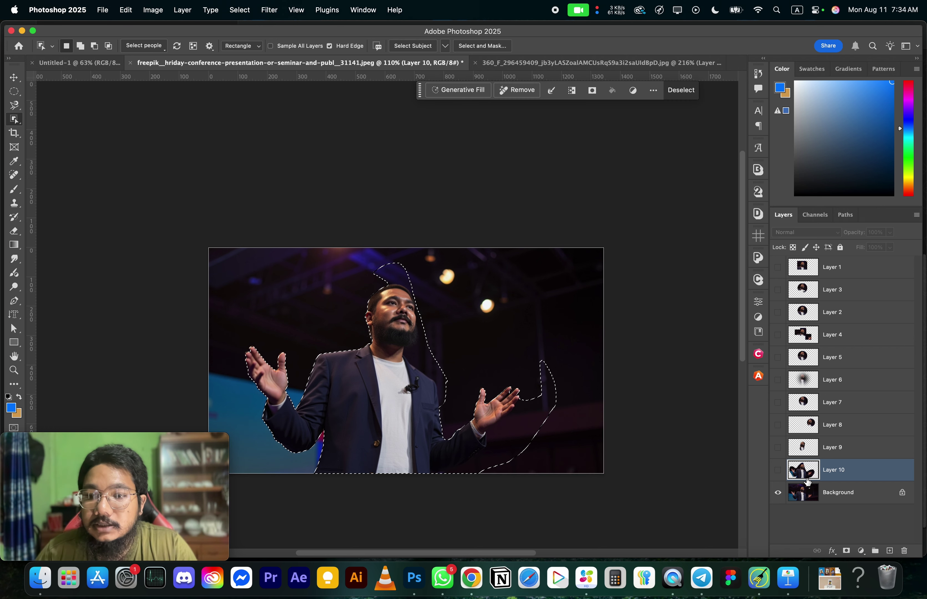
key("super+d")
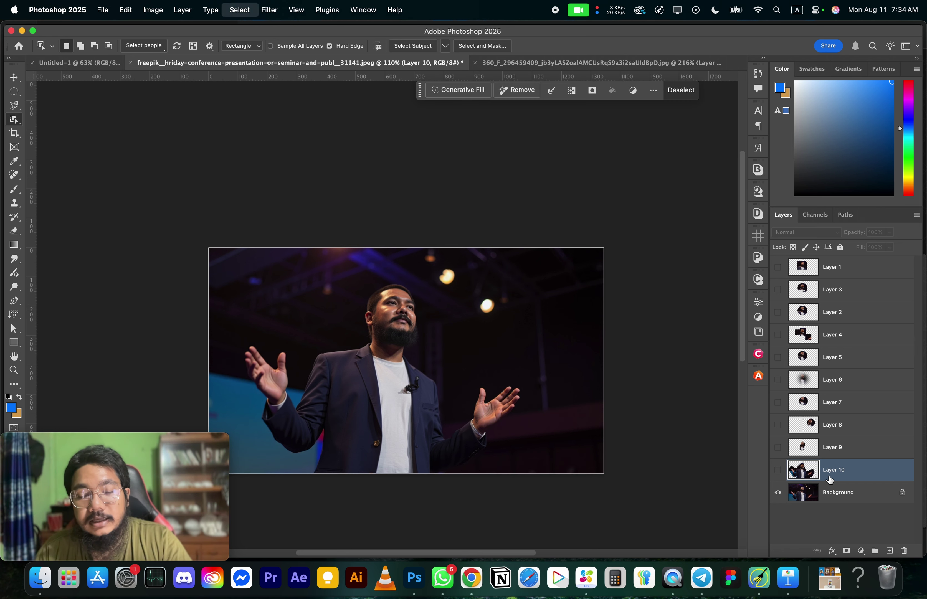
left_click(845, 494)
left_click_drag(239, 272, 517, 479)
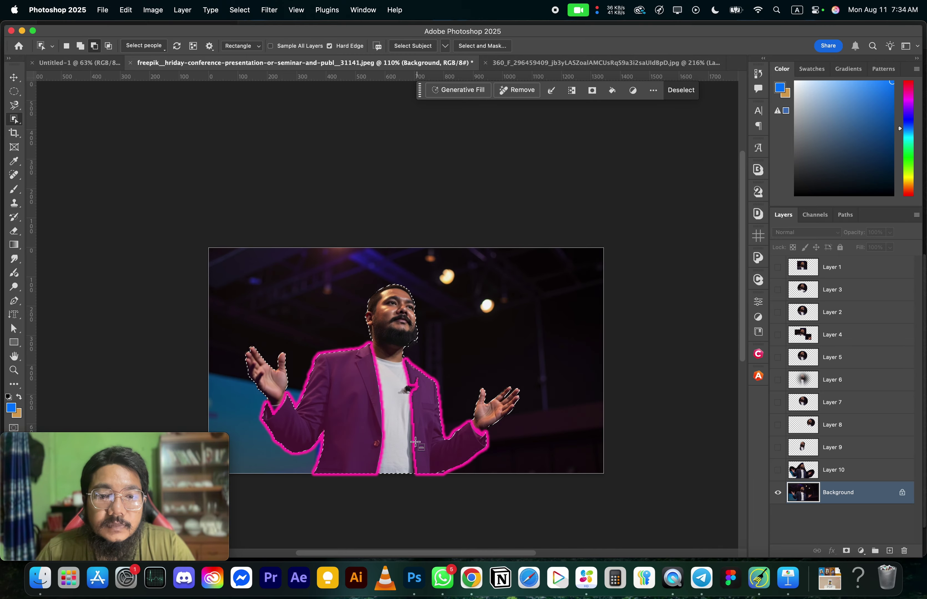
scroll(416, 340, "up", 5)
scroll(416, 341, "down", 5)
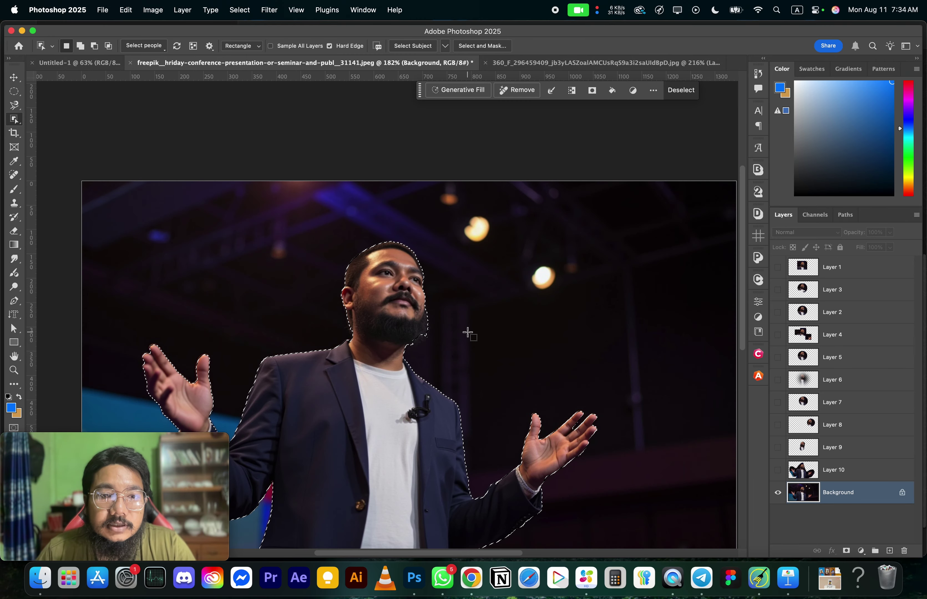
key("super+j")
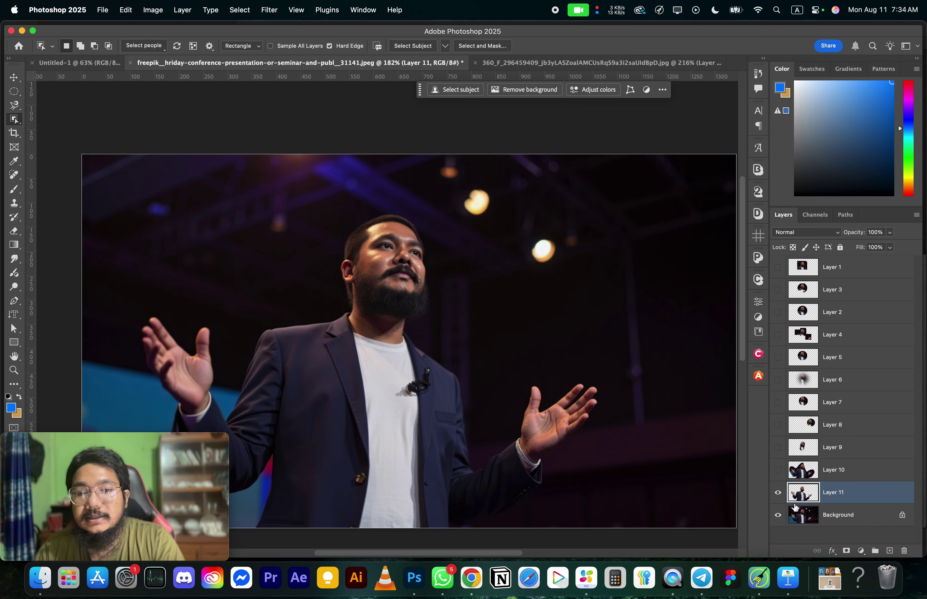
- Examine the Object Selection cutout with Background hidden, and switch visibility from Layer 11 back to Background
left_click(778, 515)
scroll(490, 347, "down", 2)
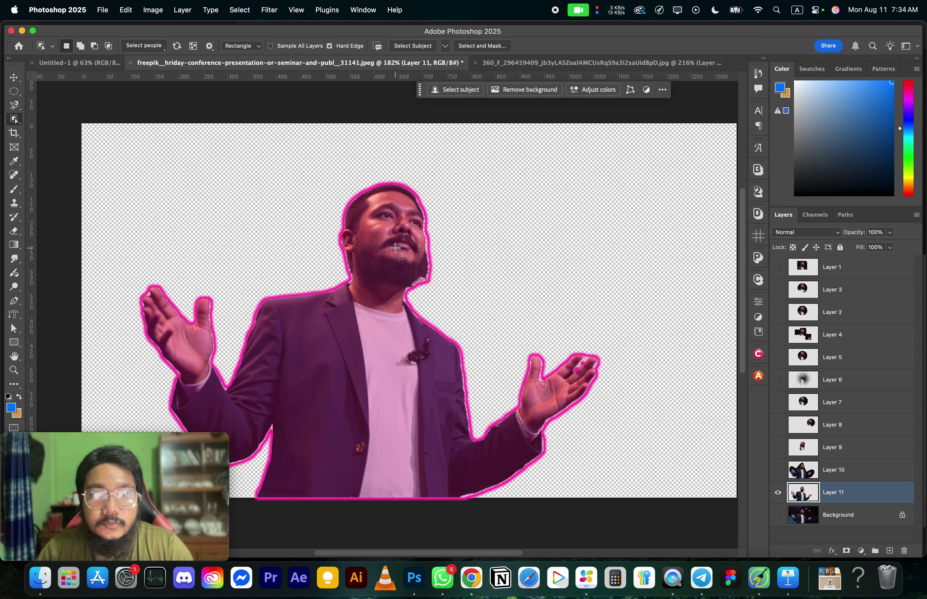
scroll(602, 344, "down", 7)
scroll(634, 385, "up", 3)
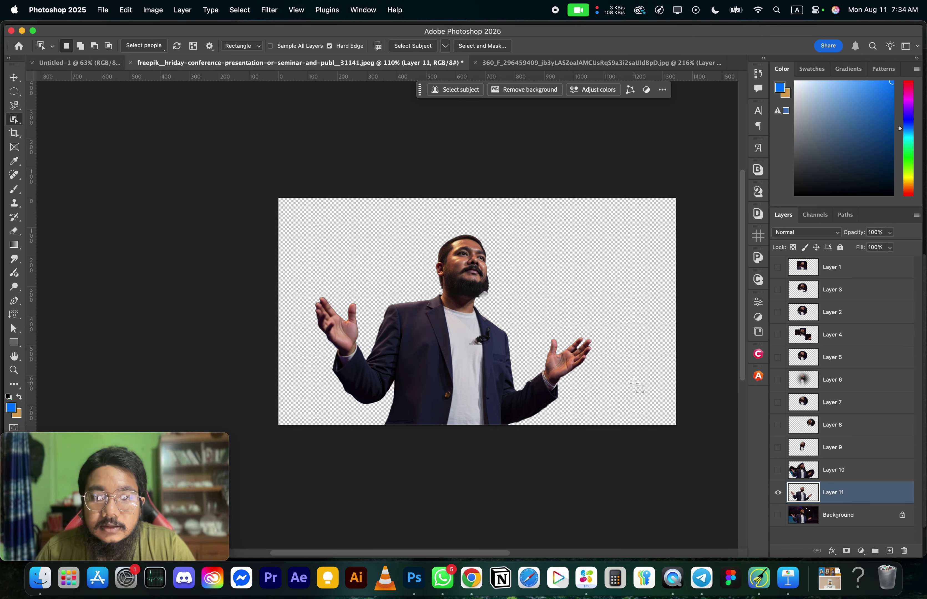
scroll(513, 339, "up", 1)
scroll(515, 341, "up", 2)
scroll(514, 275, "up", 2)
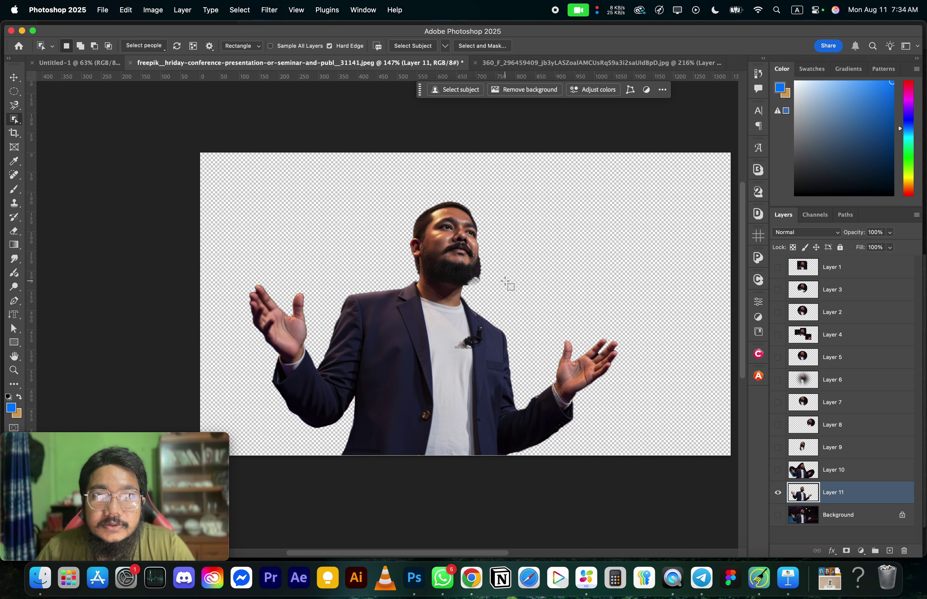
left_click(777, 492)
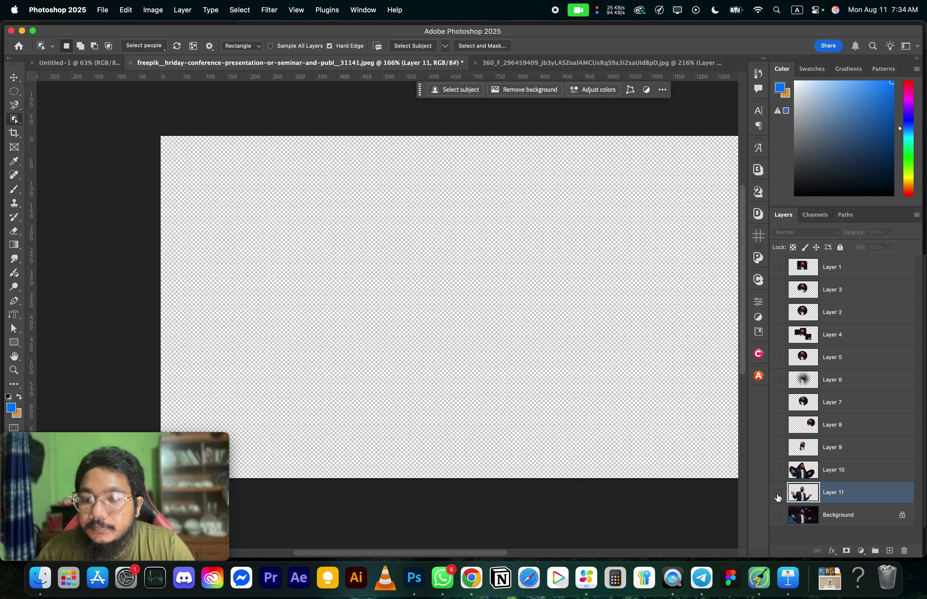
left_click(777, 515)
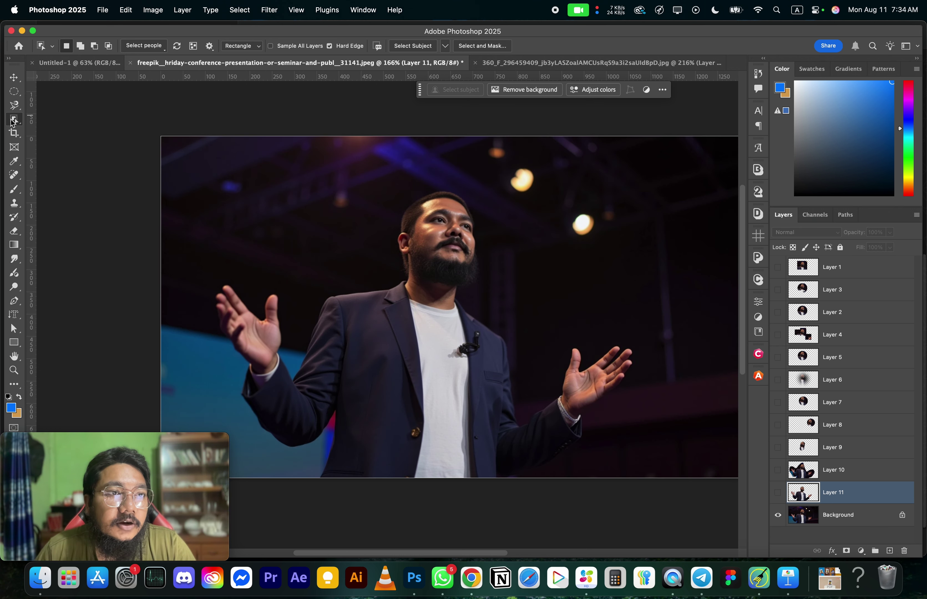
- Activate the Quick Selection tool and enlarge its brush to 100
left_click(12, 121)
left_click(54, 131)
scroll(306, 279, "down", 1)
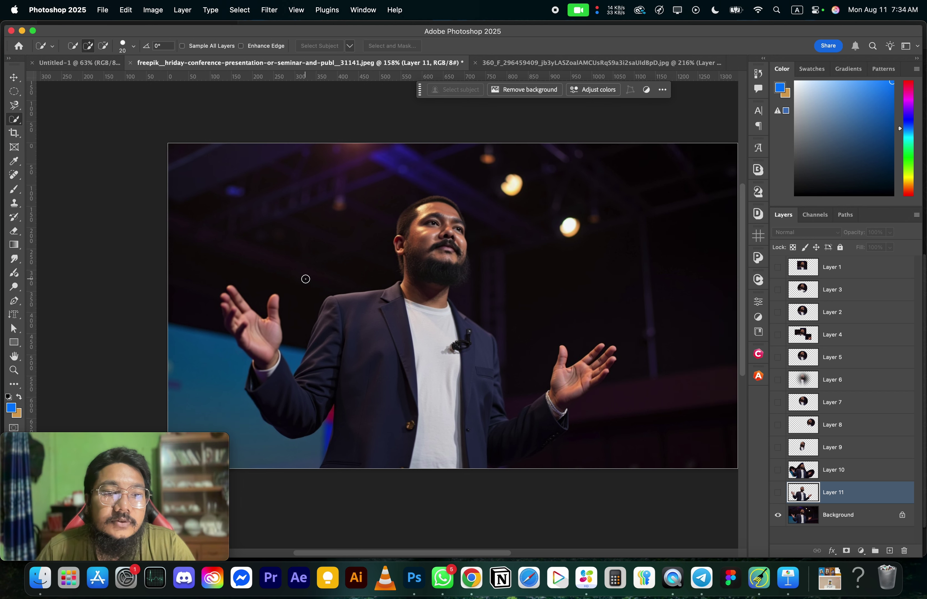
scroll(419, 375, "down", 1)
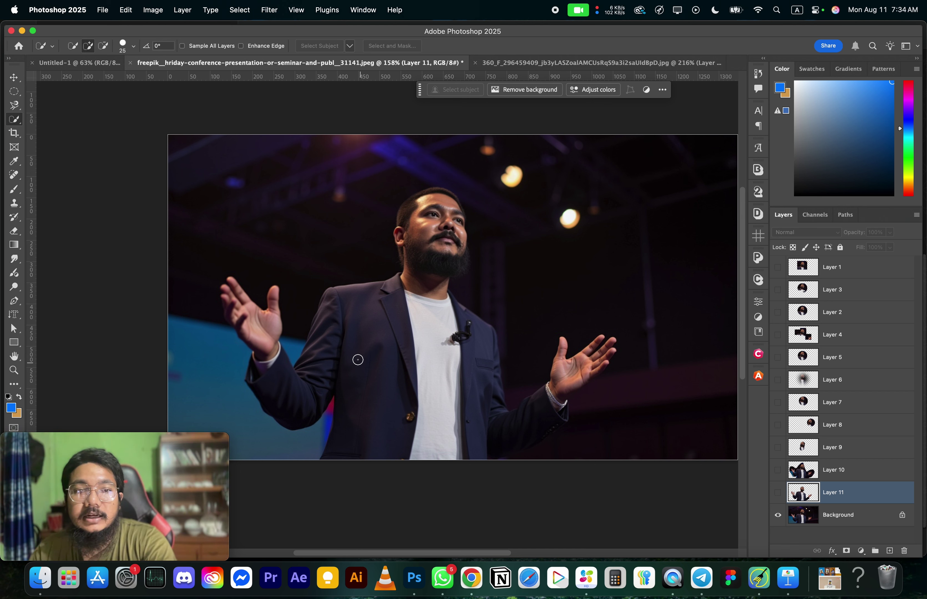
key("bracketright")
key("bracketright")
key("bracketright")
key("bracketright")
key("bracketright")
key("bracketright")
key("bracketright")
key("bracketright")
key("bracketright")
key("bracketright")
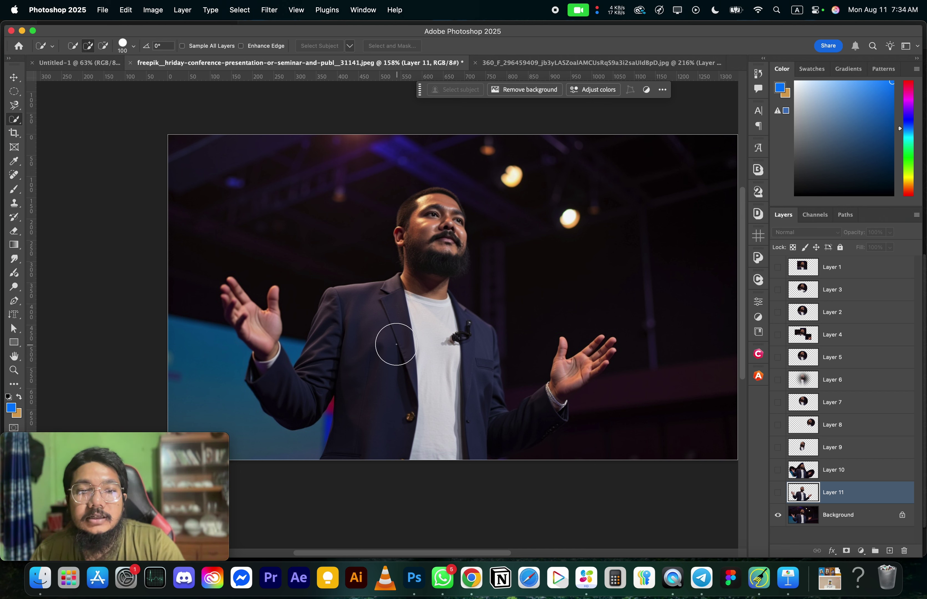
- Select the speaker's head, torso, both sleeves and the palm-up hand with Quick Selection brush strokes
mouse_move(393, 331)
left_mouse_down()
mouse_move(415, 413)
mouse_move(485, 368)
mouse_move(439, 365)
mouse_move(427, 415)
mouse_move(367, 355)
mouse_move(403, 270)
mouse_move(434, 233)
mouse_move(419, 229)
mouse_move(419, 246)
mouse_move(439, 218)
left_mouse_up()
key("super+d")
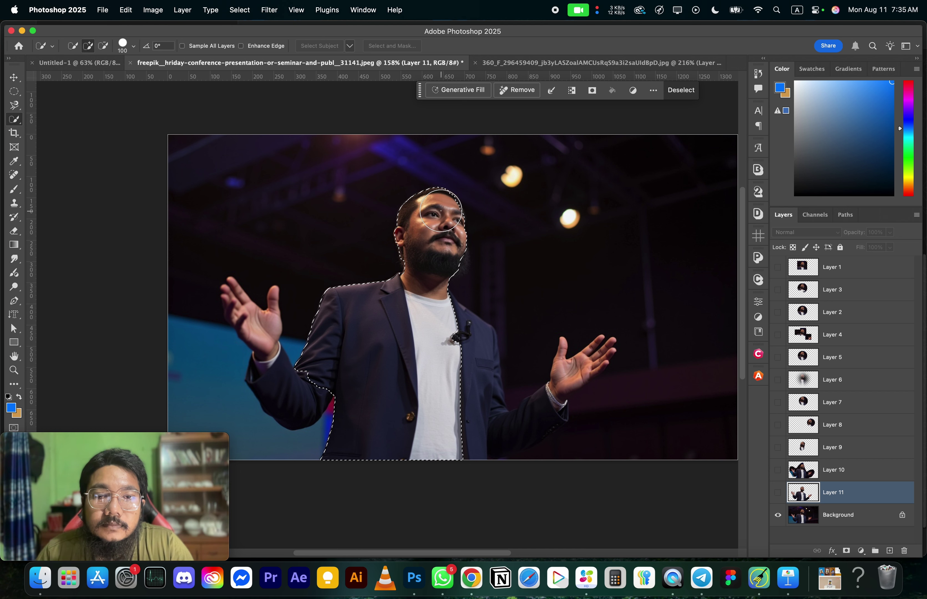
mouse_move(441, 367)
left_mouse_down()
mouse_move(495, 371)
mouse_move(375, 402)
mouse_move(297, 386)
left_mouse_up()
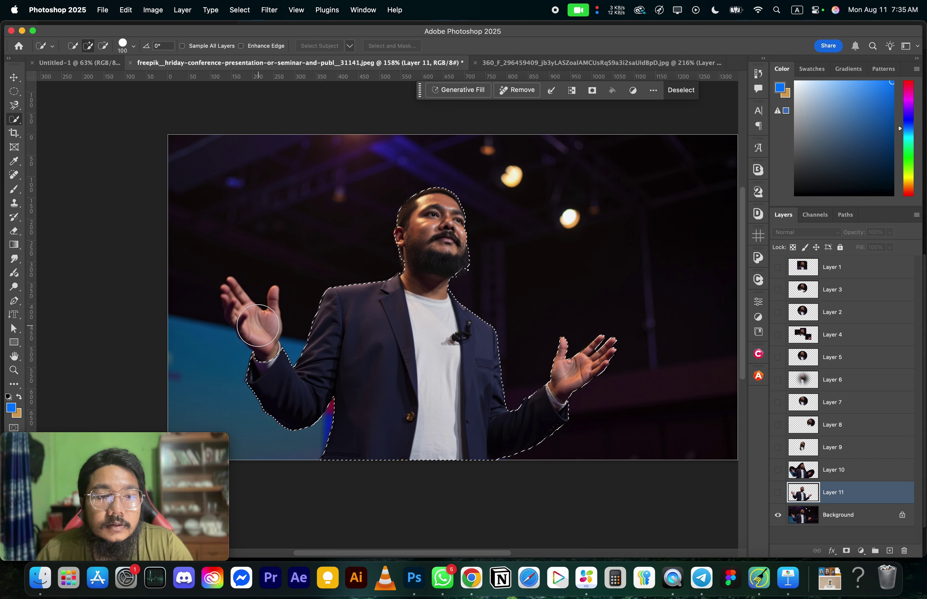
- Set the Quick Selection brush size to 68 px, keeping the brush in Add to selection mode
key("bracketleft")
key("bracketleft")
key("bracketleft")
key("bracketleft")
key("bracketleft")
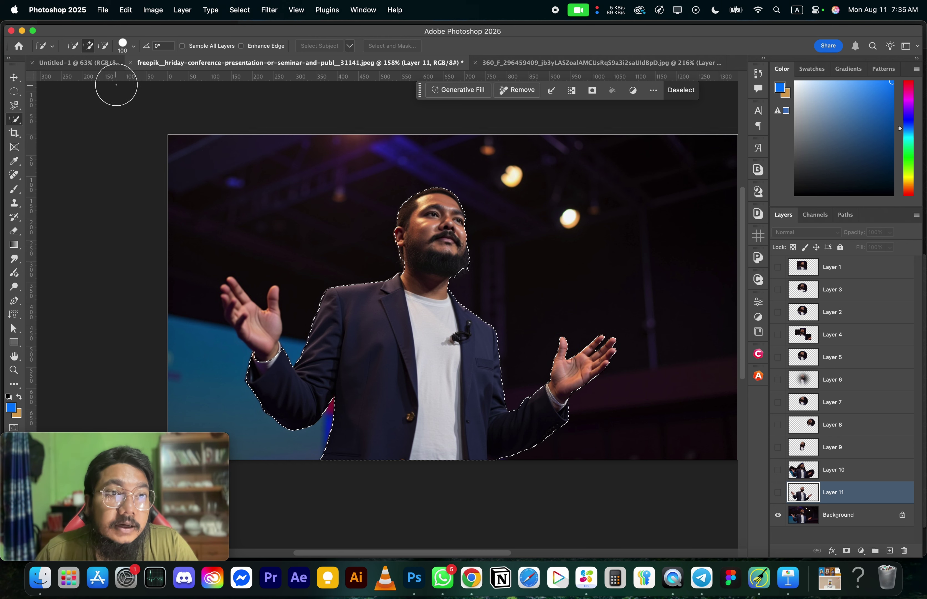
left_click(133, 50)
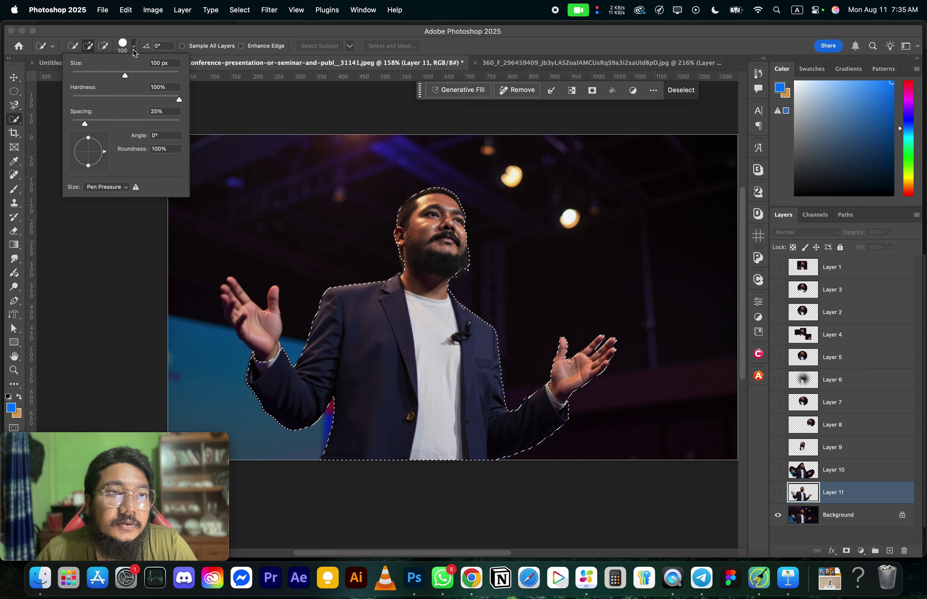
left_click_drag(136, 78, 142, 77)
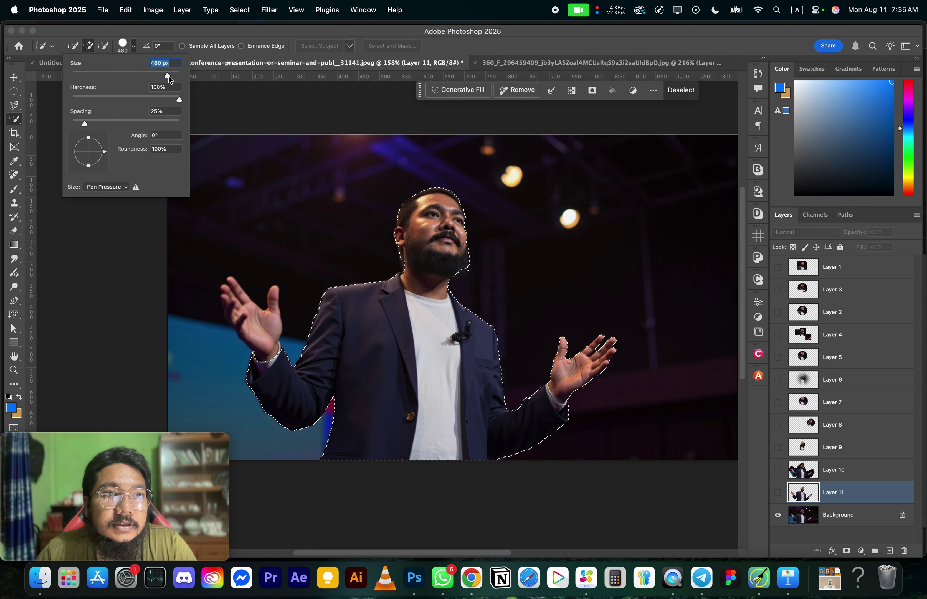
left_click_drag(114, 71, 109, 72)
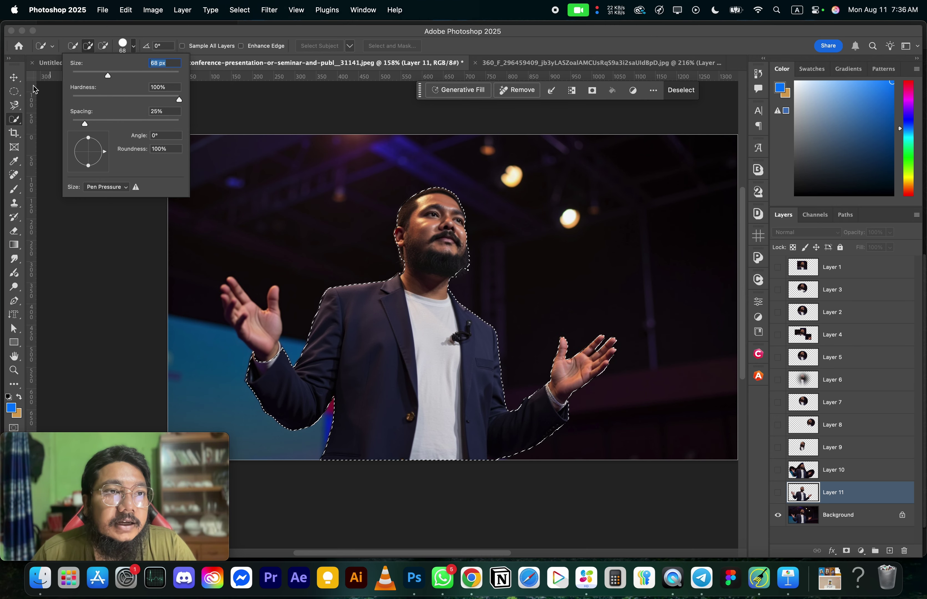
left_click(89, 48)
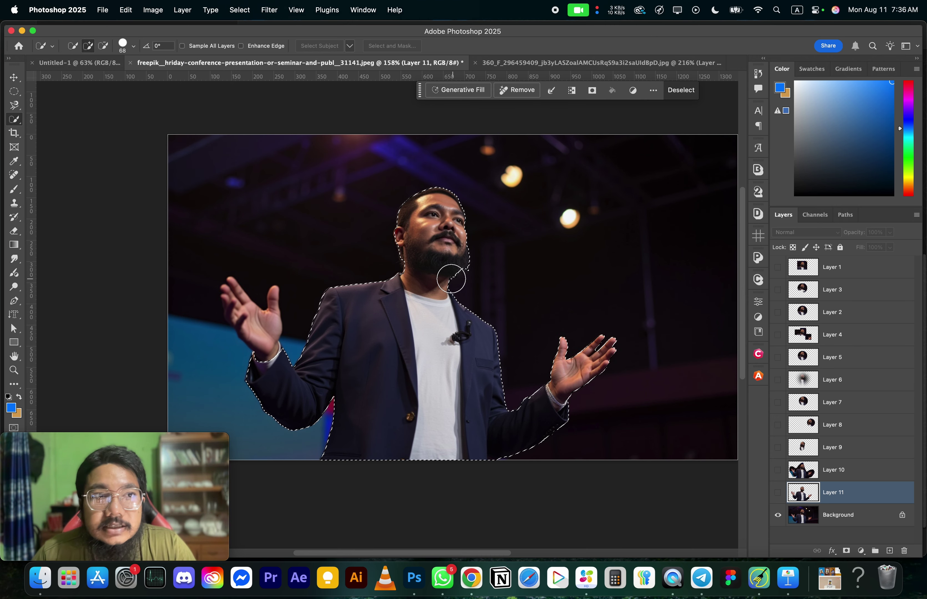
- Switch Quick Selection to New selection mode and return it to Add to selection
scroll(472, 275, "up", 5)
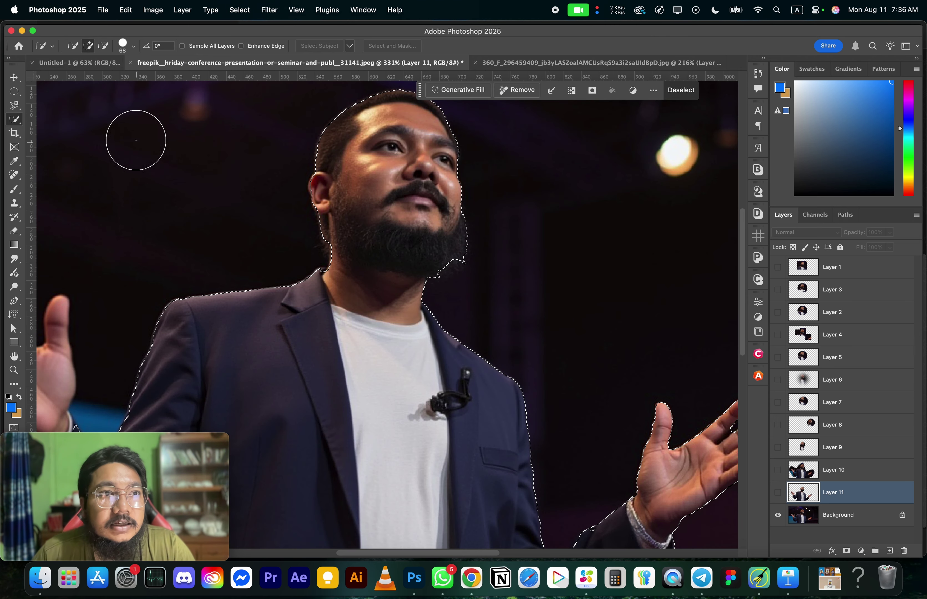
left_click(76, 51)
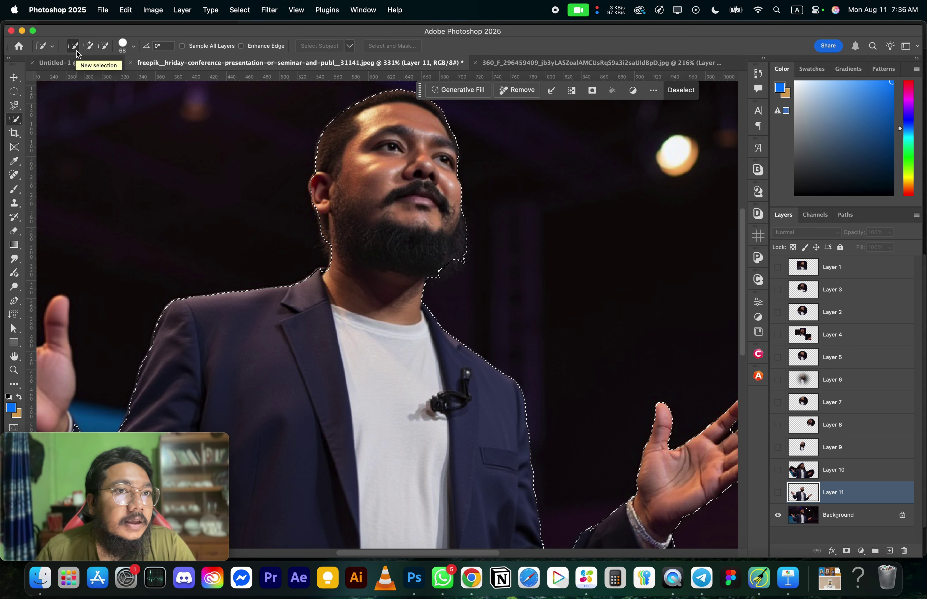
left_click(52, 45)
left_click(72, 47)
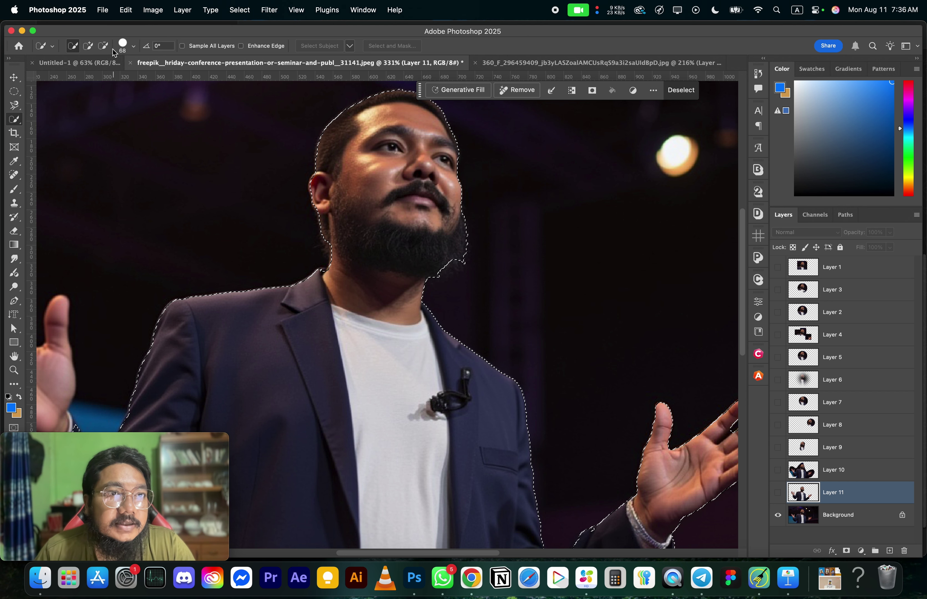
left_click(92, 47)
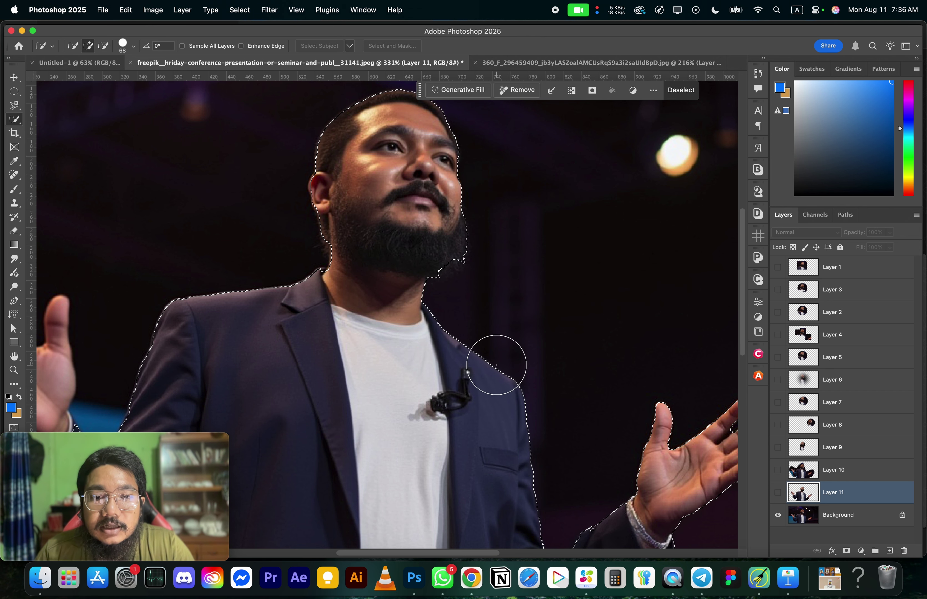
- Make Background the active layer for refining the speaker selection
left_click(832, 515)
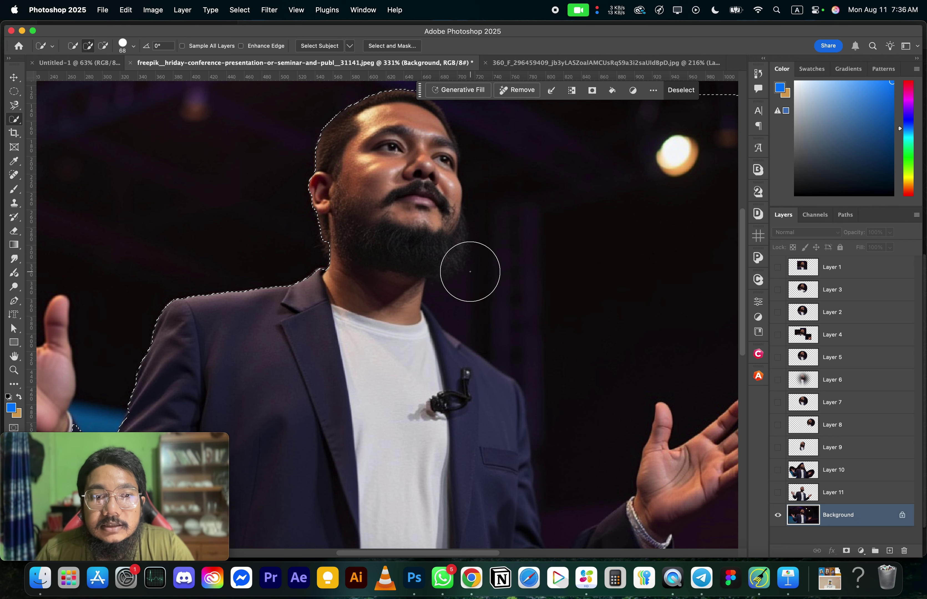
scroll(361, 263, "down", 5)
scroll(361, 263, "down", 1)
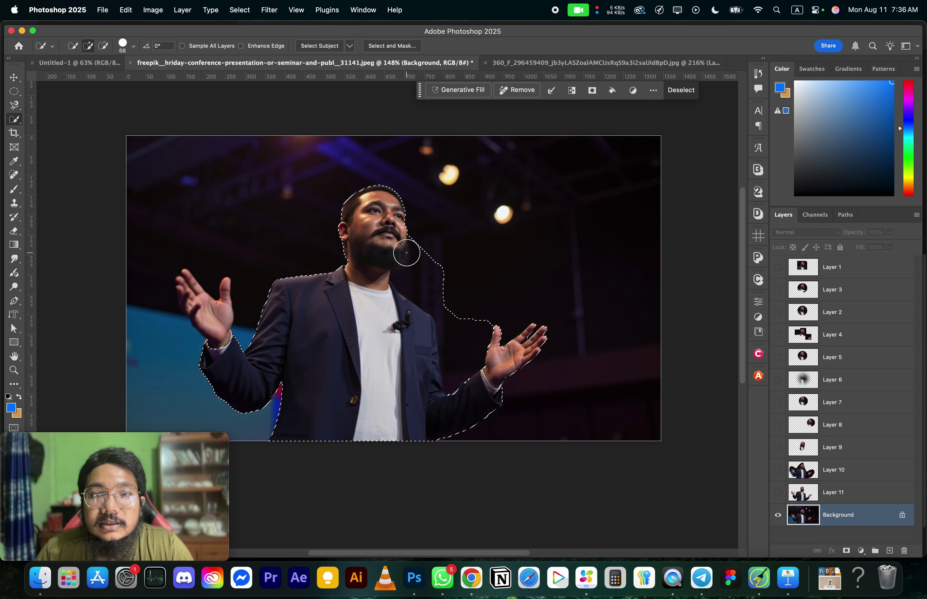
scroll(417, 267, "up", 1)
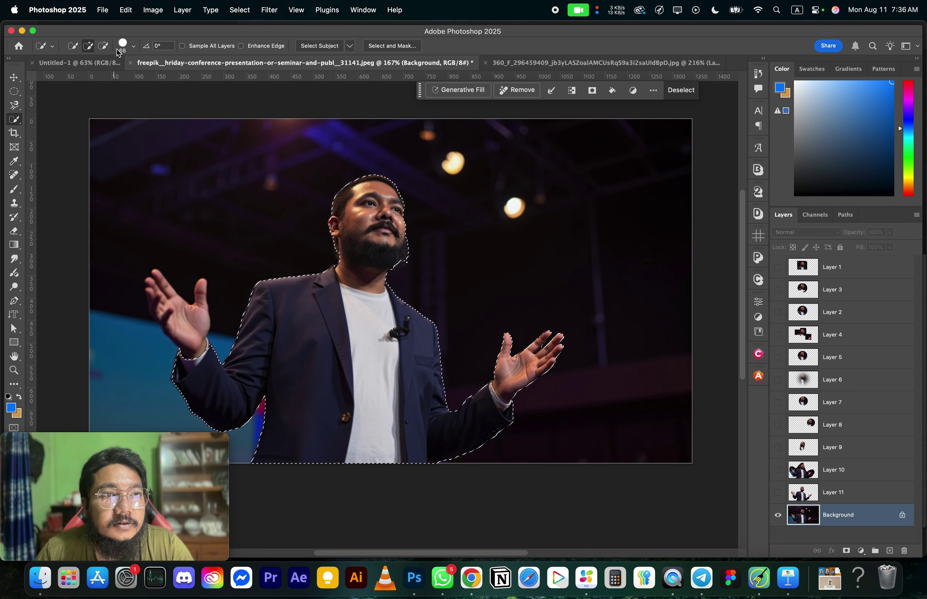
- Subtract the spill beneath the speaker's beard from the selection, using a Quick Selection brush reduced to 9
left_click(106, 47)
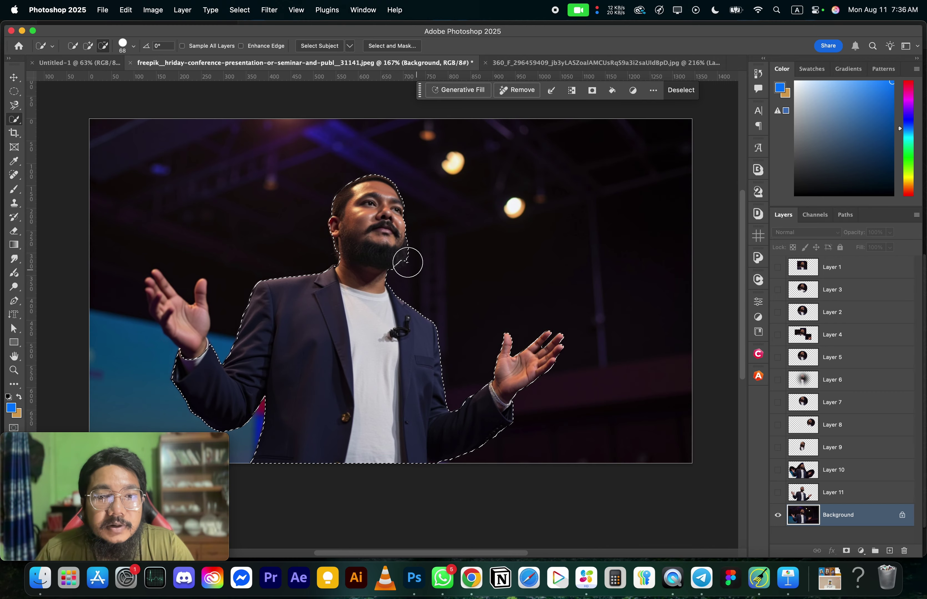
scroll(405, 260, "up", 6)
key("bracketleft")
key("bracketleft")
key("bracketleft")
key("bracketleft")
key("bracketleft")
key("bracketleft")
key("bracketleft")
key("bracketleft")
key("bracketleft")
key("bracketleft")
key("bracketleft")
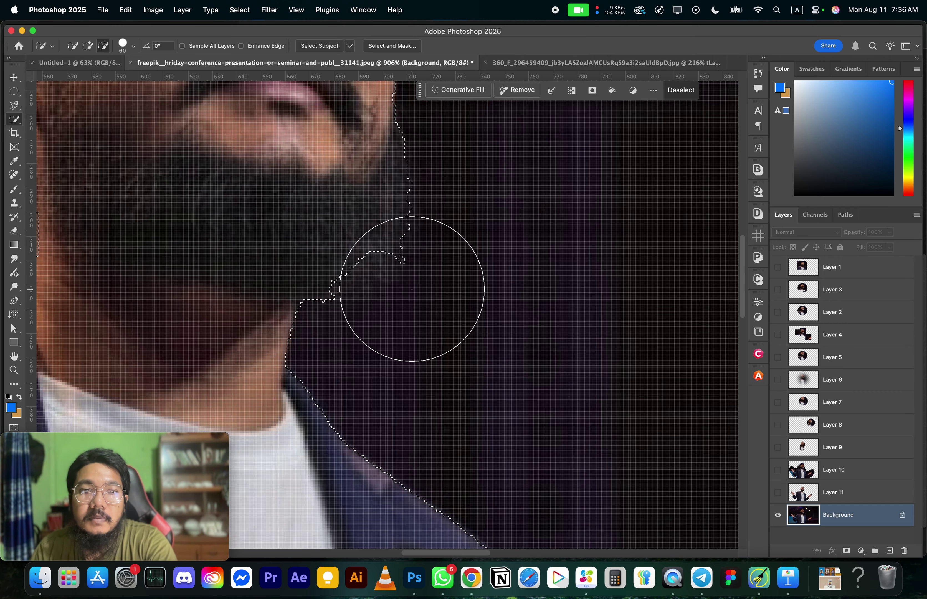
left_click_drag(404, 261, 408, 244)
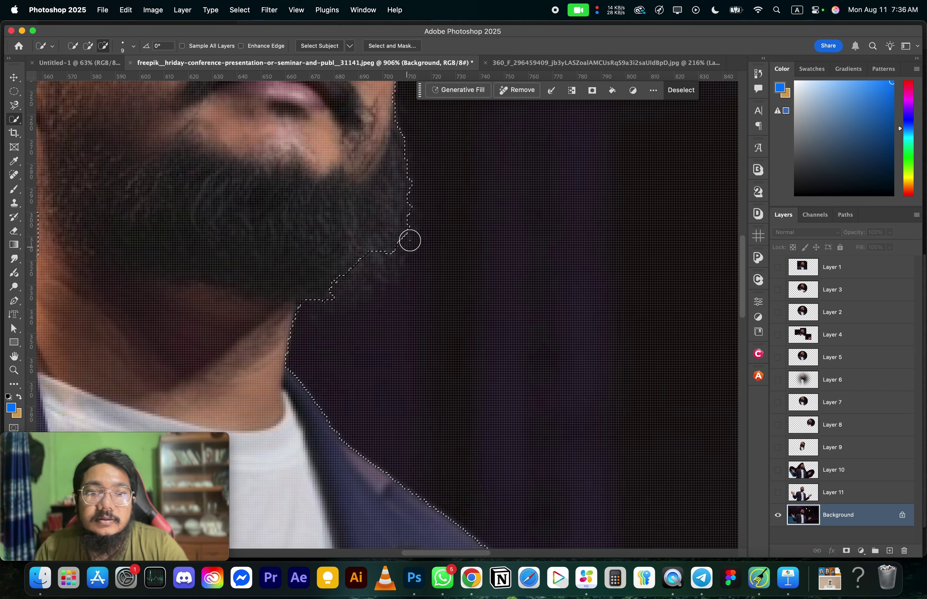
scroll(327, 306, "down", 8)
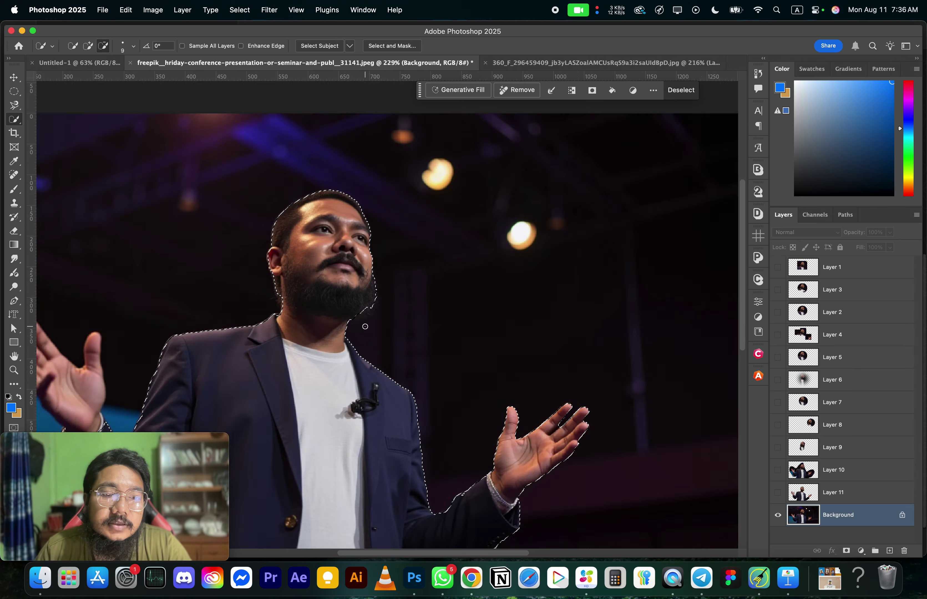
- Examine the selection edge around the speaker's beard and along the shirt cuff and sleeve of the raised arm
scroll(205, 369, "up", 5)
scroll(225, 348, "down", 4)
scroll(191, 361, "down", 1)
scroll(192, 362, "up", 3)
scroll(191, 361, "up", 5)
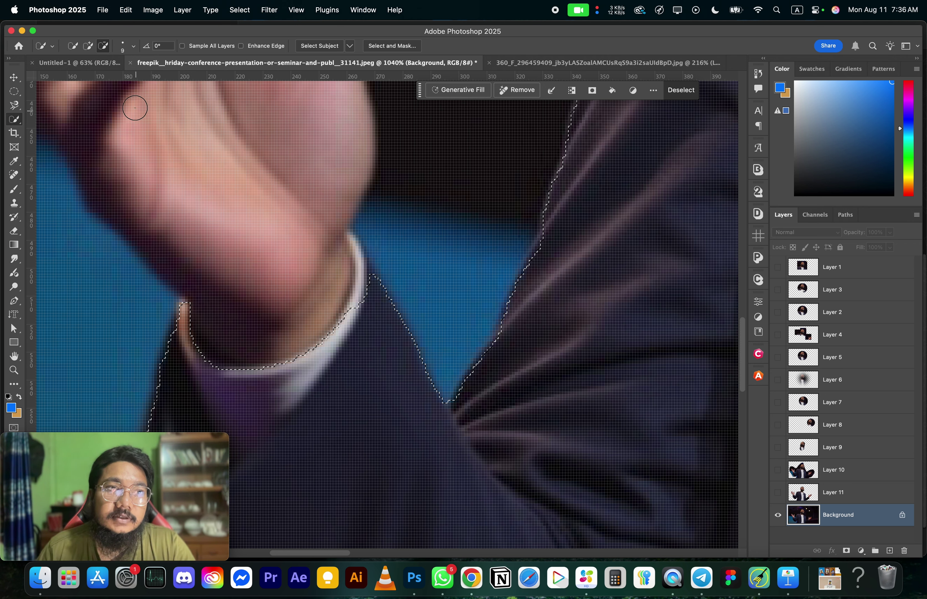
key("super+minus")
key("super+minus")
key("super+minus")
key("super+minus")
key("super+minus")
key("super+minus")
key("super+minus")
key("super+minus")
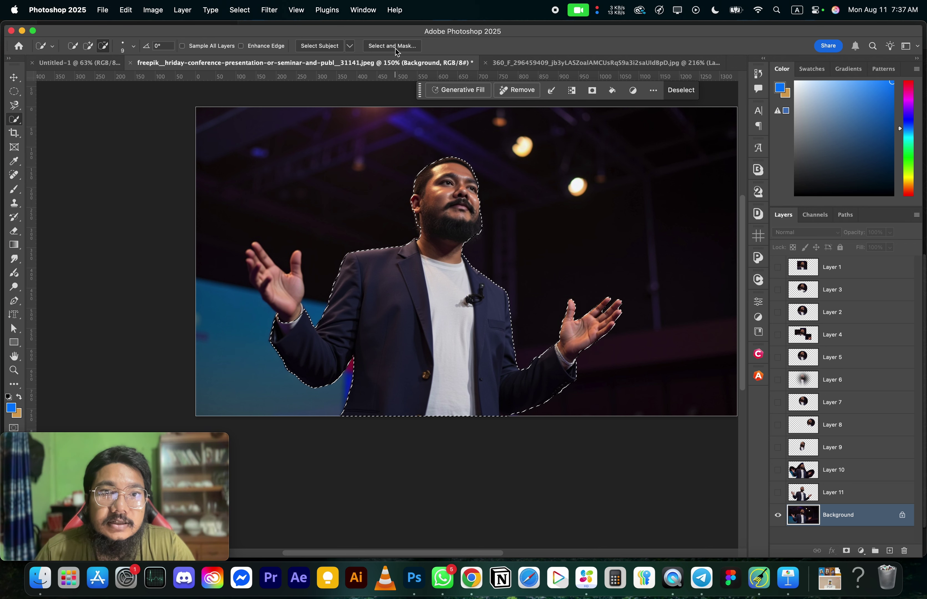
- Clear the existing selection and select the whole speaker with Select Subject using Cloud (Detailed results)
left_click(350, 47)
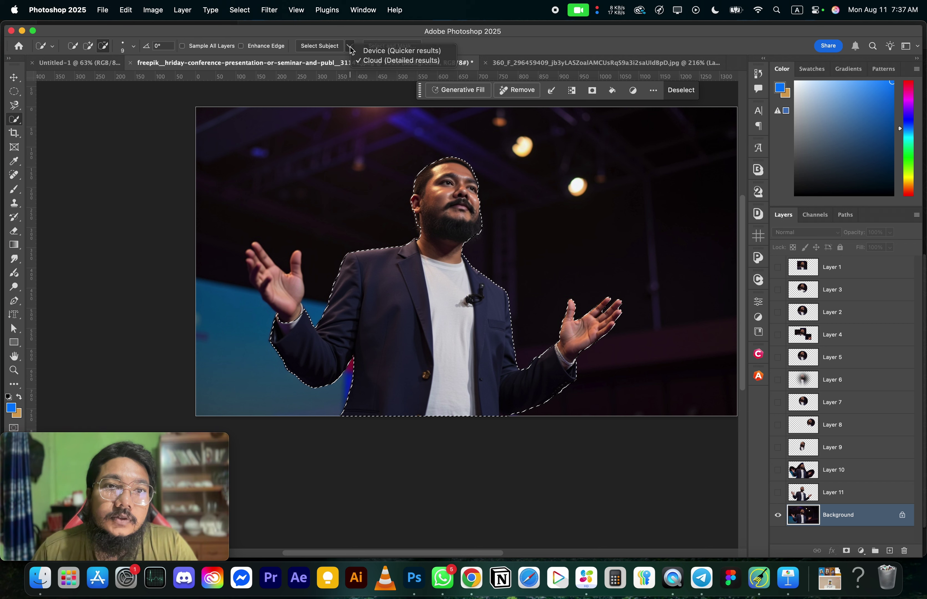
left_click(350, 46)
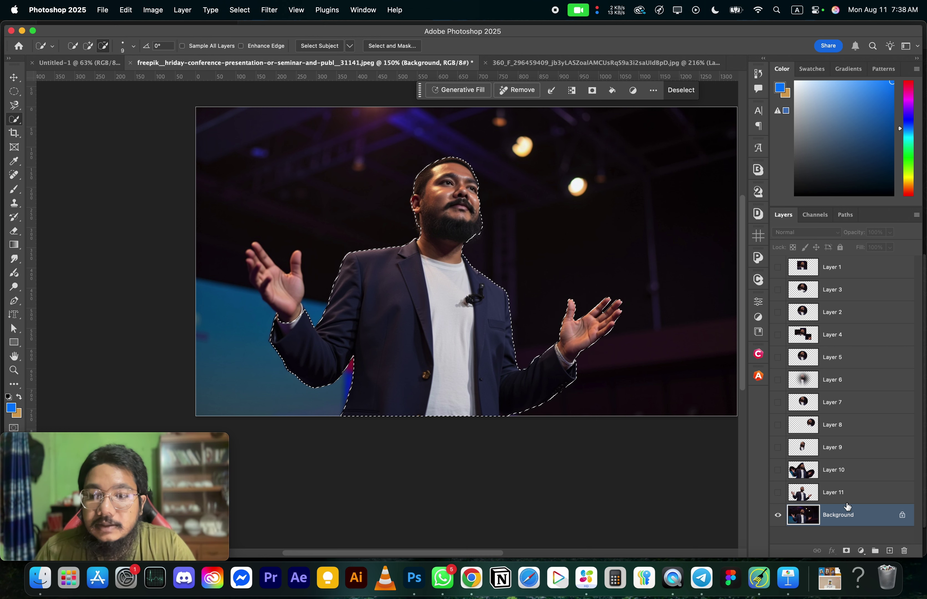
key("super+d")
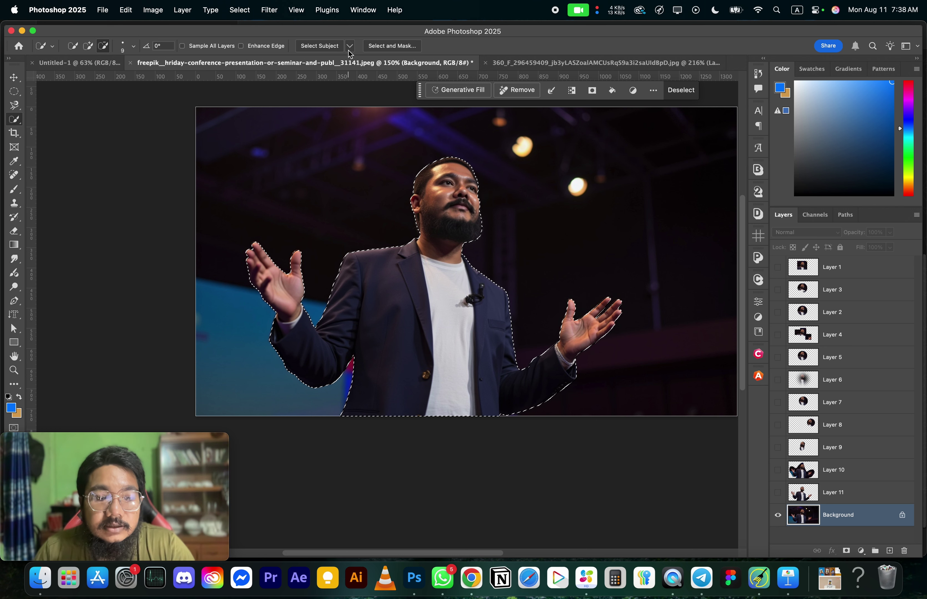
key("super+d")
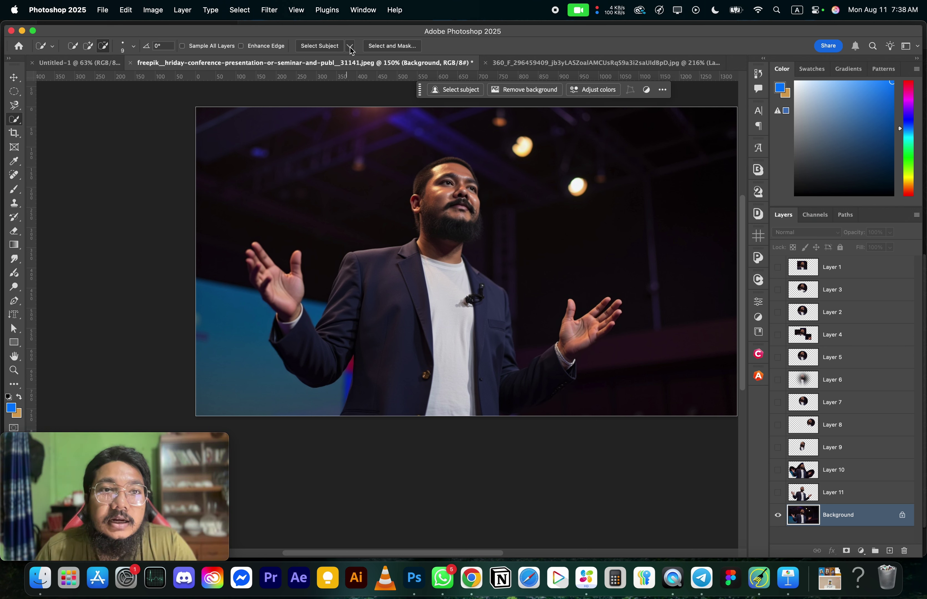
left_click(350, 47)
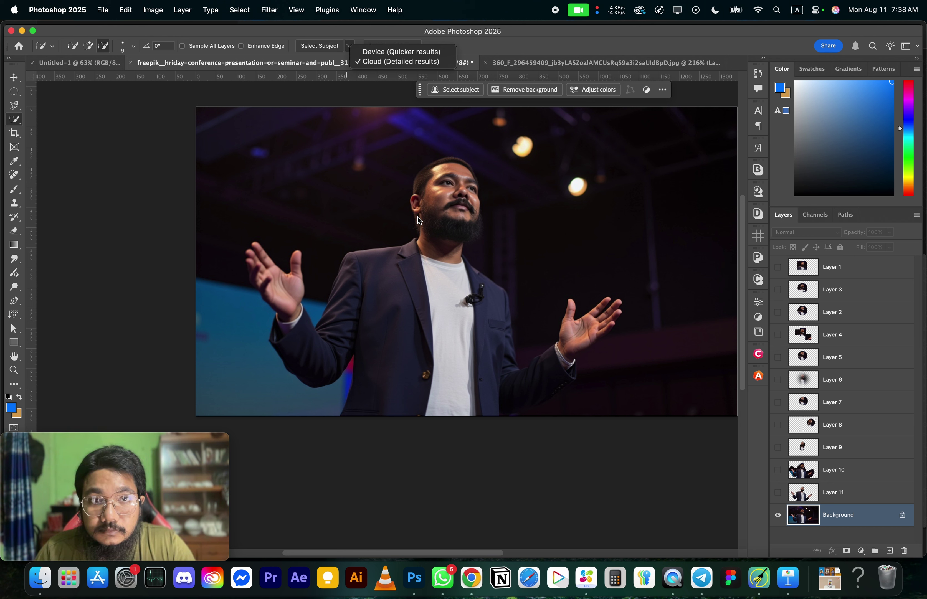
left_click(408, 62)
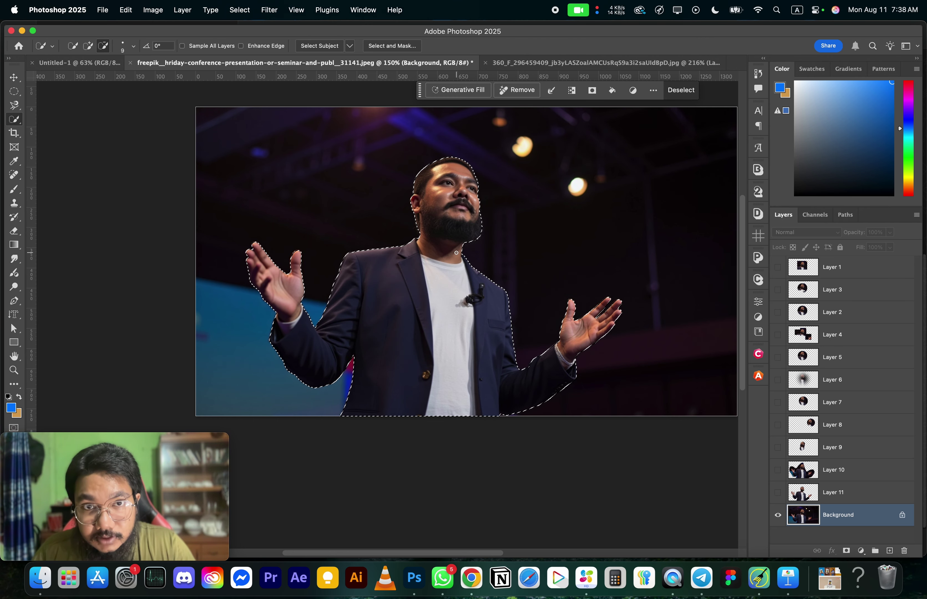
- Open the speaker selection in Select and Mask and inspect the overlay around his head
left_click(402, 47)
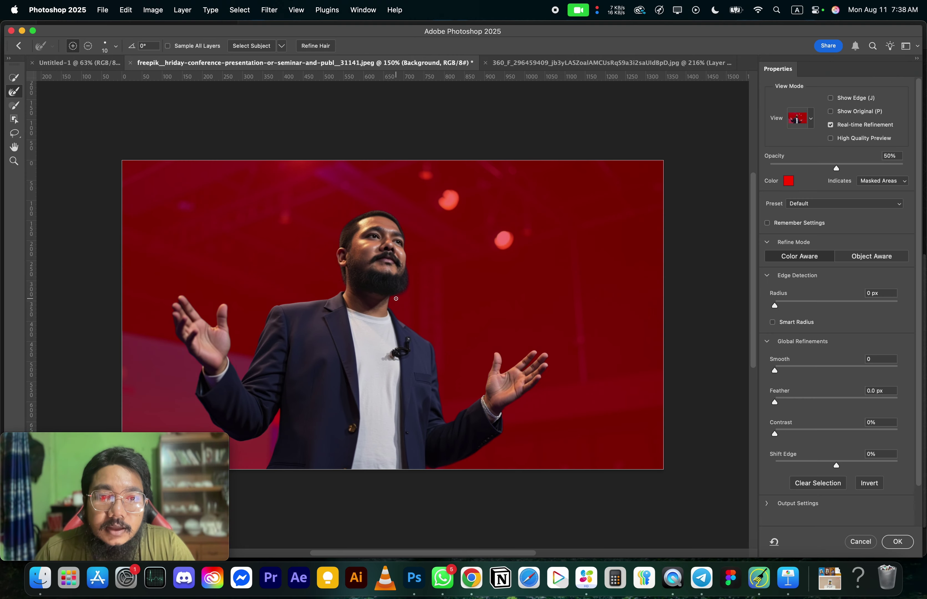
scroll(396, 298, "up", 10)
scroll(467, 341, "down", 6)
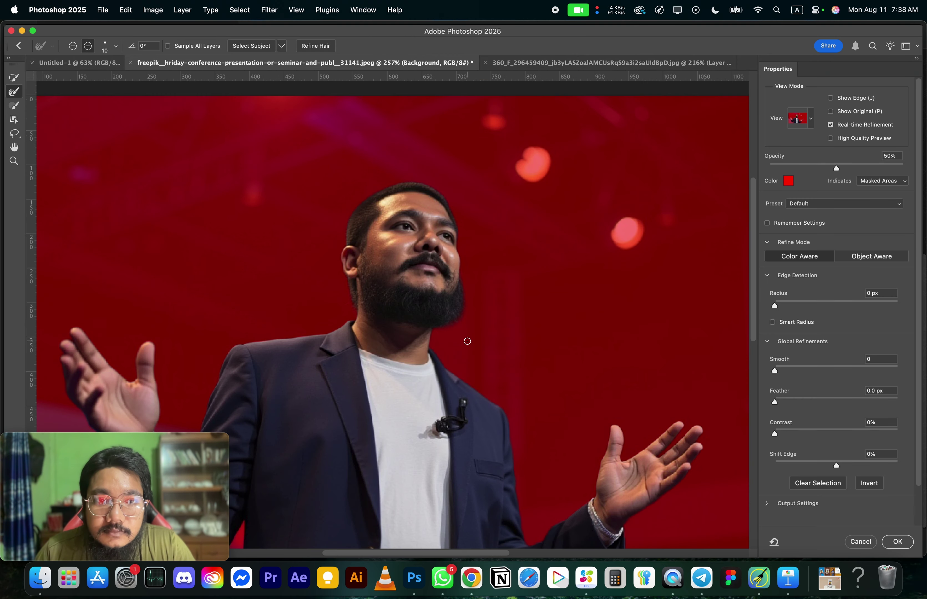
scroll(468, 341, "down", 4)
scroll(461, 341, "down", 2)
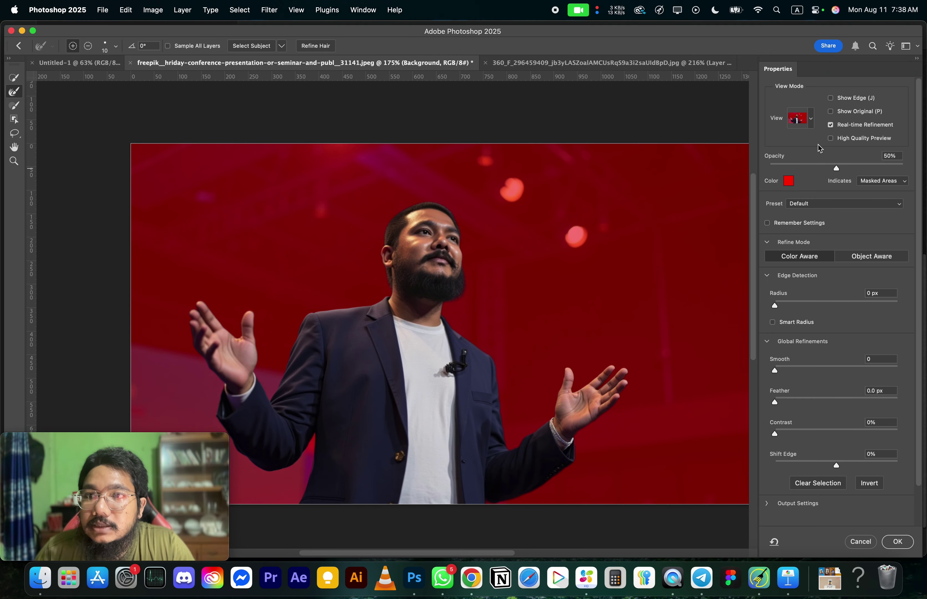
- Preview the speaker cutout in Onion Skin view and examine the edges around his head and beard
left_click(813, 118)
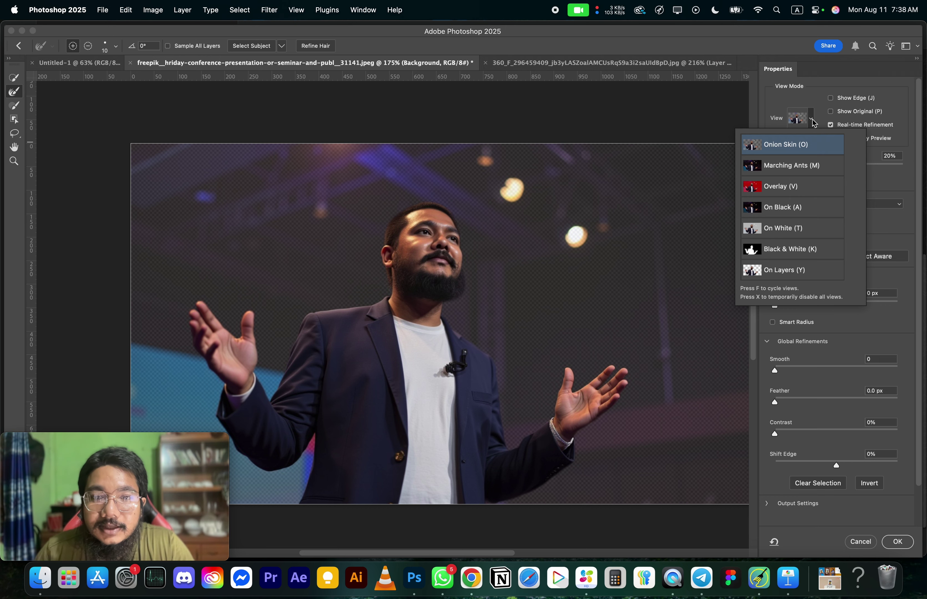
scroll(479, 228, "up", 10)
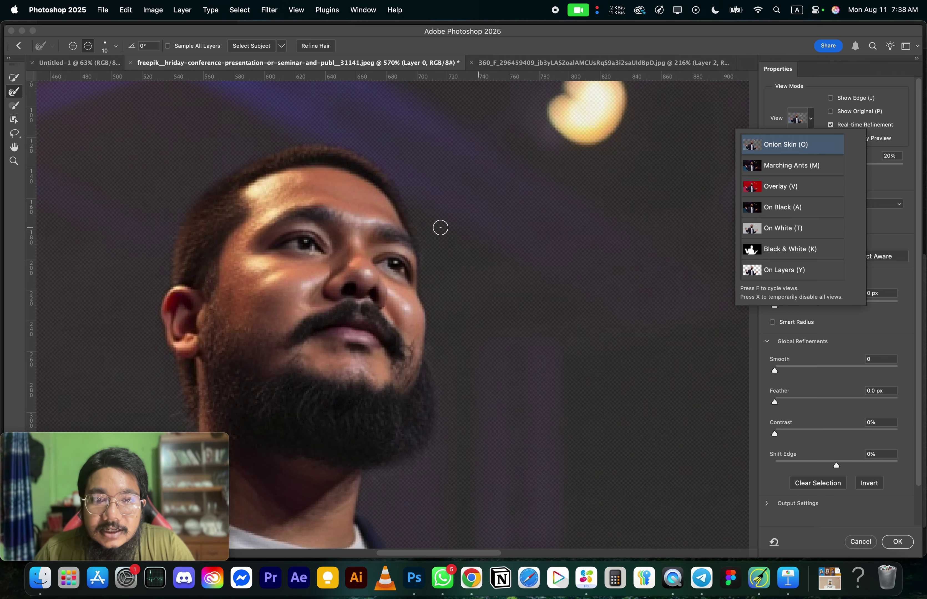
scroll(488, 344, "down", 3)
scroll(455, 316, "down", 12)
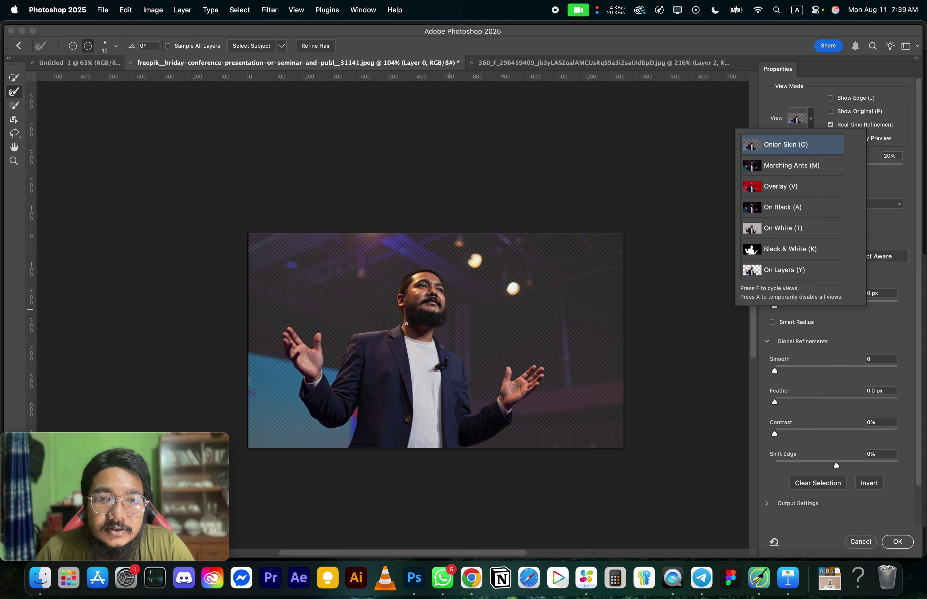
scroll(399, 316, "up", 12)
scroll(380, 299, "down", 3)
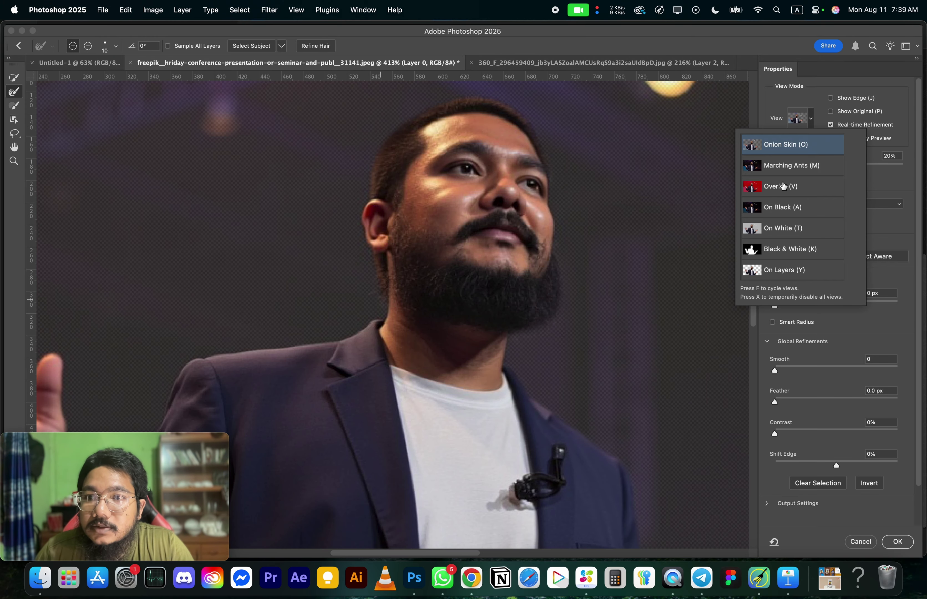
- Return the Select and Mask view to Overlay and examine the speaker's beard edge up close
left_click(786, 172)
left_click(782, 186)
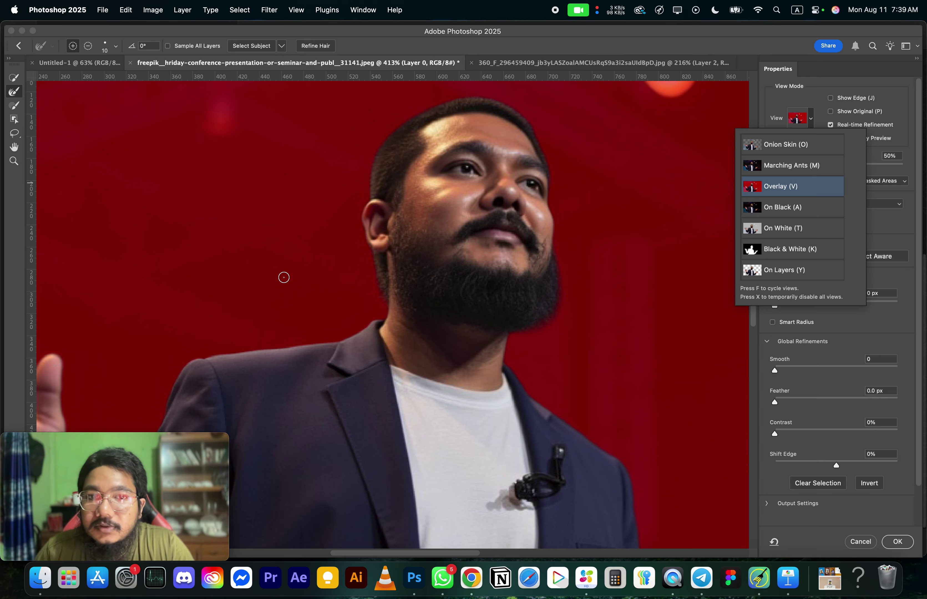
scroll(178, 236, "down", 4)
scroll(443, 278, "up", 8)
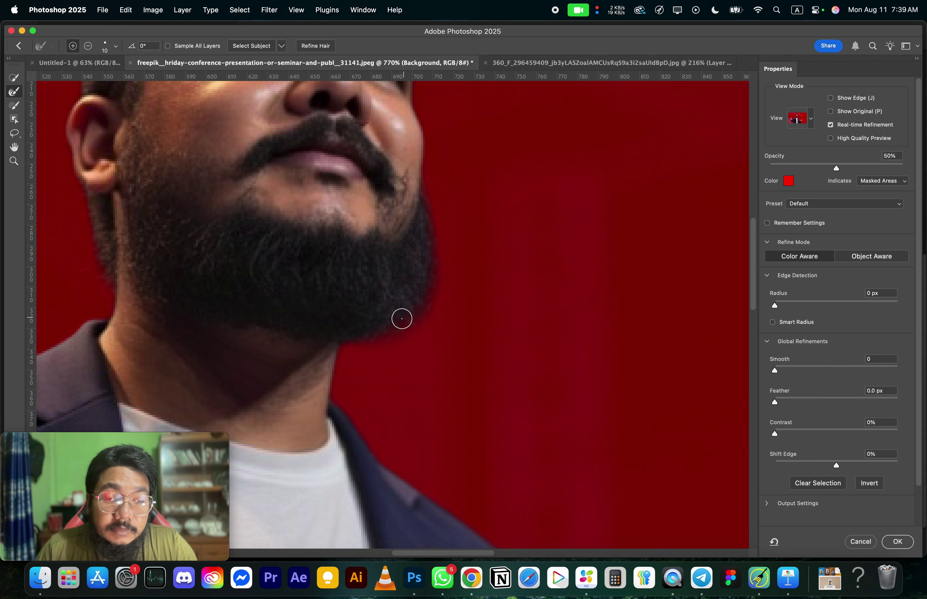
- Refine the selection along the beard's outer edge with the size 10 Refine Edge Brush and check the head outline
mouse_move(400, 323)
left_mouse_down()
mouse_move(430, 280)
mouse_move(434, 237)
left_mouse_up()
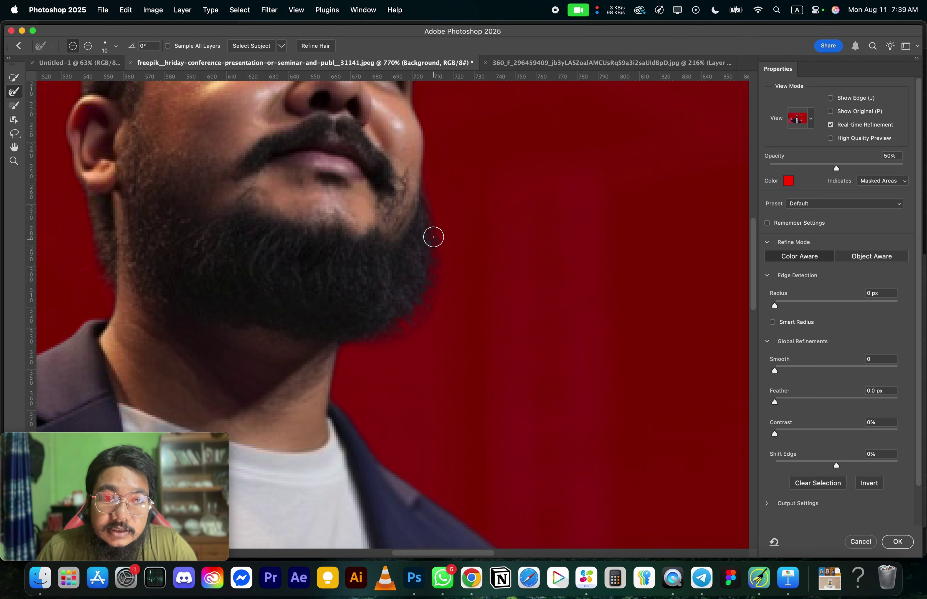
scroll(414, 370, "up", 10)
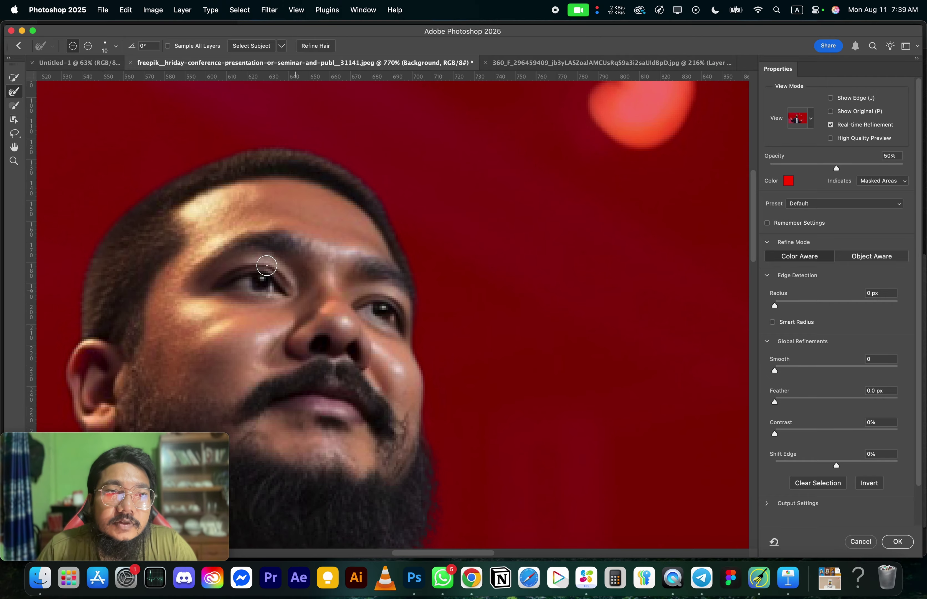
scroll(99, 245, "up", 8)
scroll(95, 286, "down", 8)
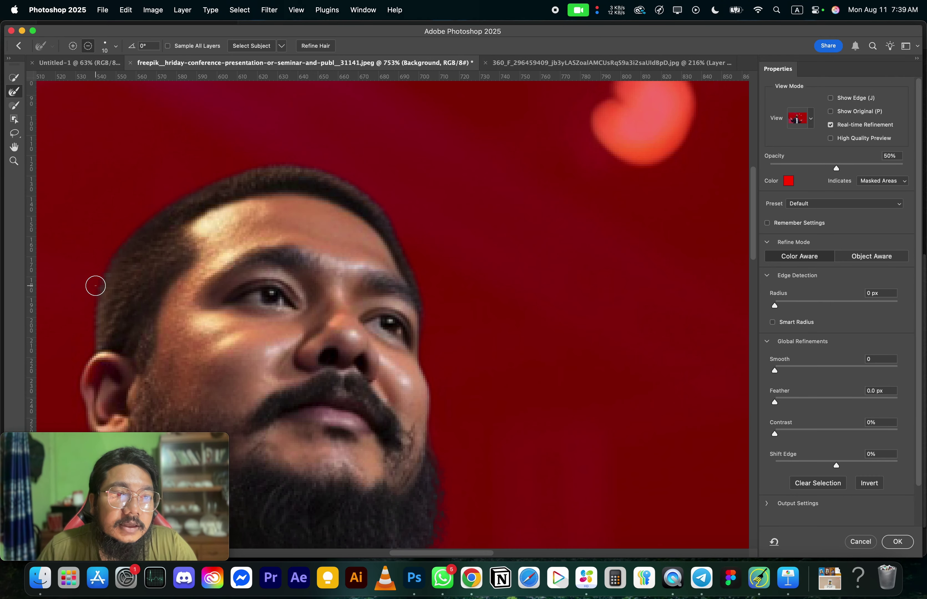
- Try adding the backdrop beside the beard to the selection with the size 13 Brush Tool, and undo the stroke
left_click(14, 105)
scroll(419, 398, "down", 3)
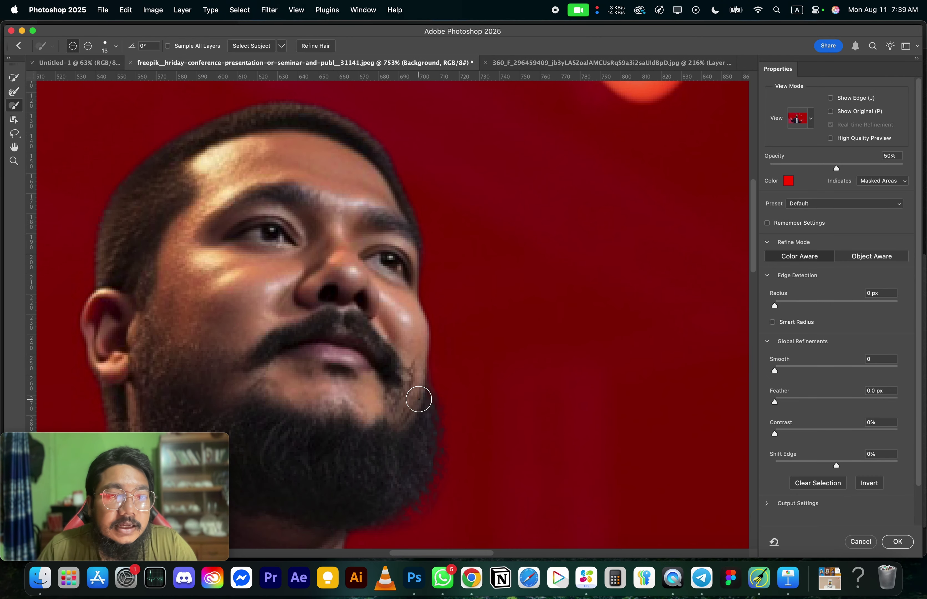
scroll(429, 405, "down", 3)
mouse_move(448, 400)
left_mouse_down()
mouse_move(412, 449)
mouse_move(469, 470)
mouse_move(547, 403)
mouse_move(577, 399)
mouse_move(615, 441)
mouse_move(652, 324)
left_mouse_up()
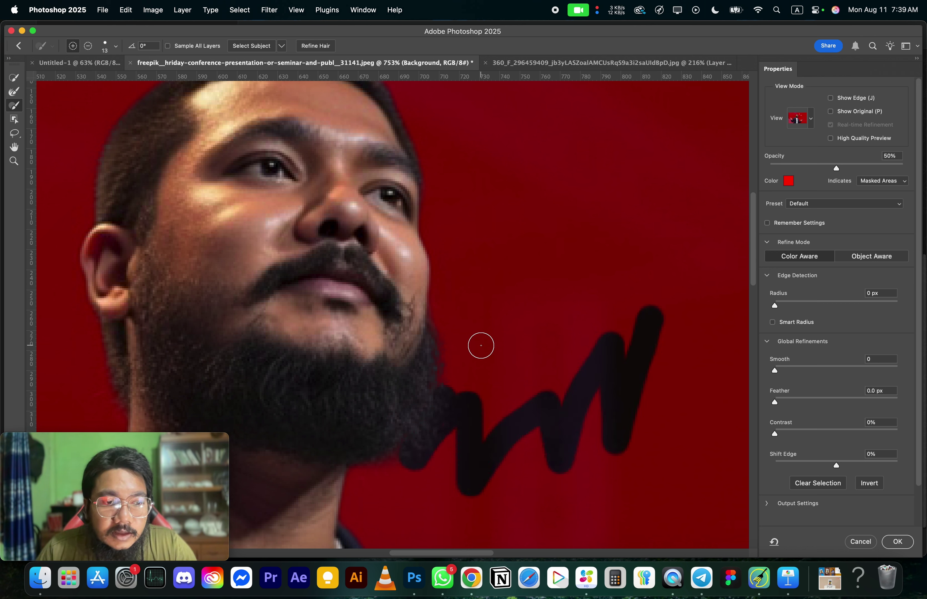
key("super+z")
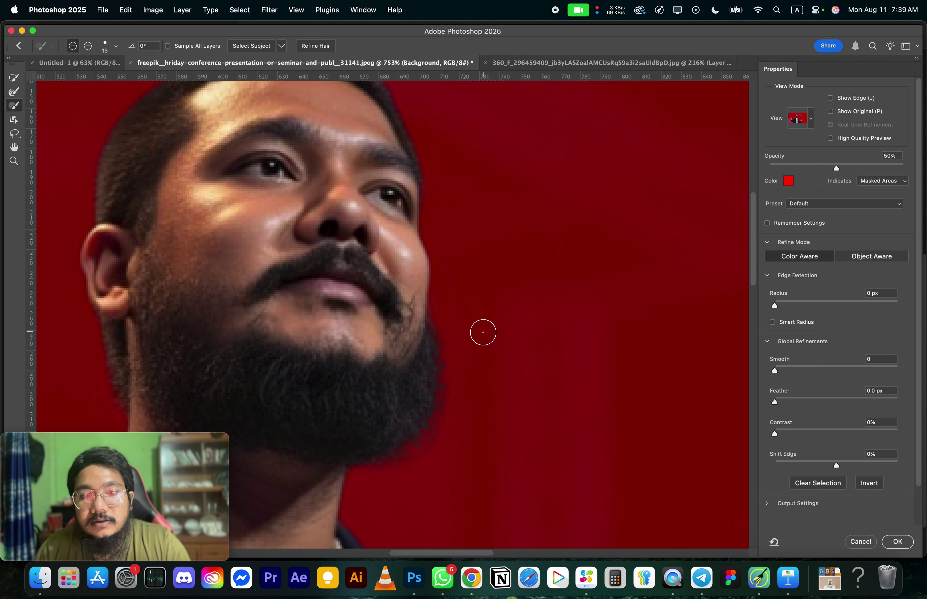
- Try a feather of about 25.1 px on the speaker's selection edge and reset it to 0 px
scroll(484, 331, "down", 5)
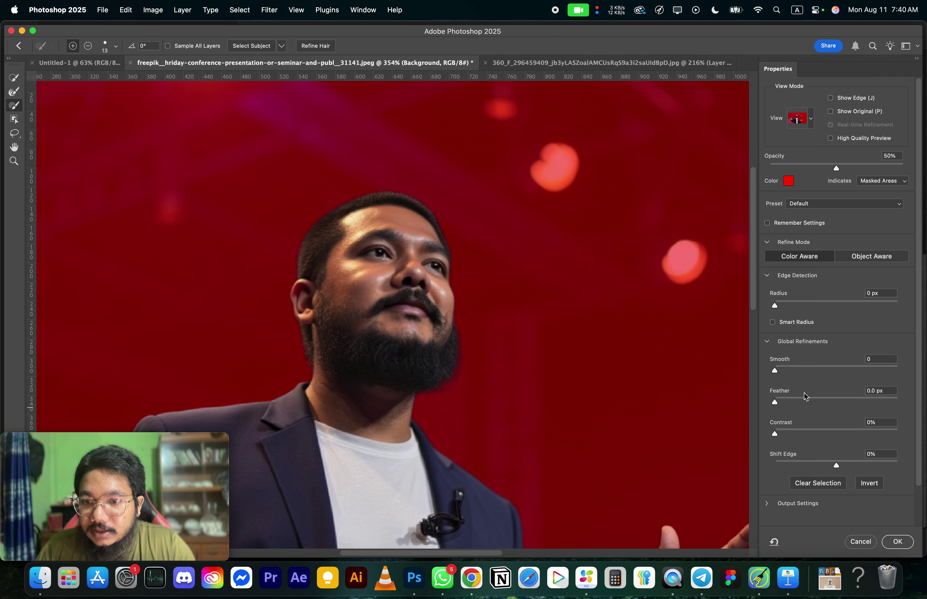
left_click_drag(775, 404, 831, 404)
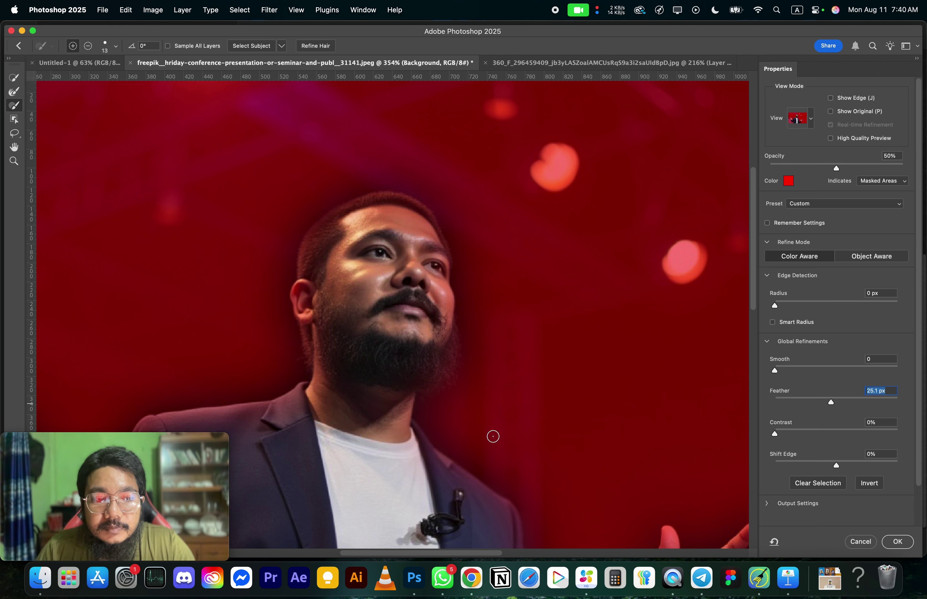
left_click_drag(831, 402, 775, 409)
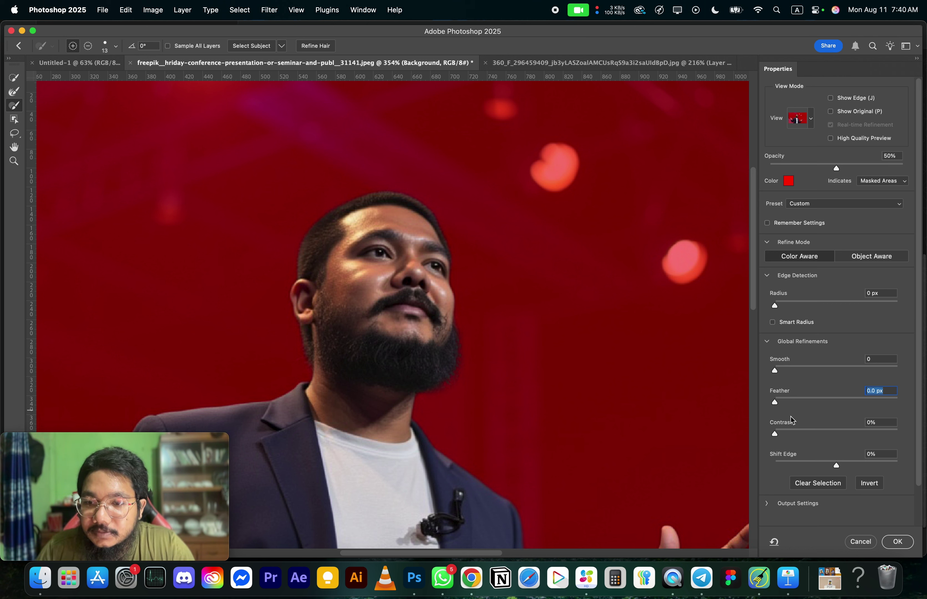
- Try the Smooth and Shift Edge refinements on the speaker selection and return both to 0
left_click_drag(775, 374, 824, 376)
left_click_drag(749, 379, 749, 382)
left_click_drag(837, 465, 806, 463)
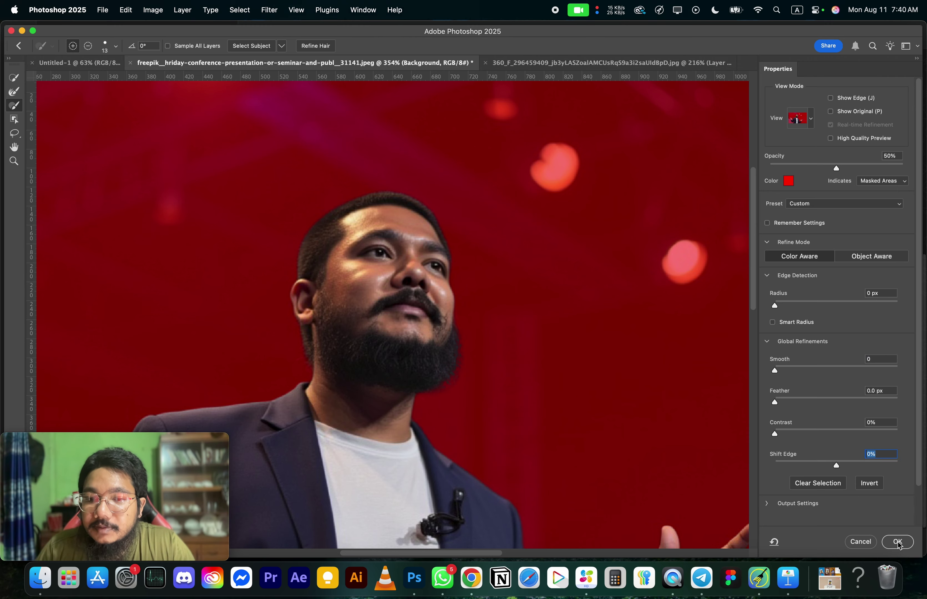
- Accept the refined speaker selection and add it to the Background layer as a layer mask
left_click(897, 542)
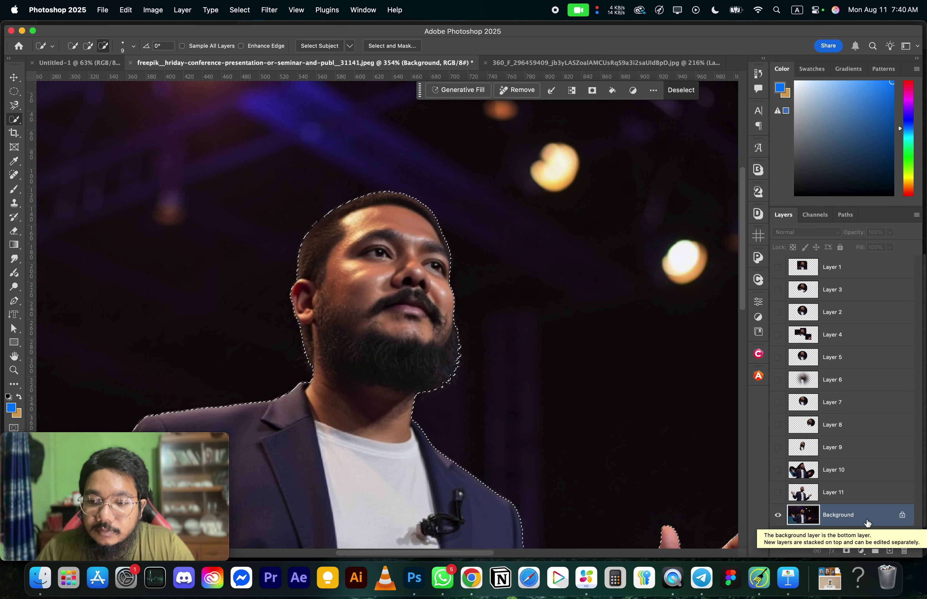
left_click(846, 551)
scroll(474, 348, "down", 3)
scroll(391, 343, "down", 10)
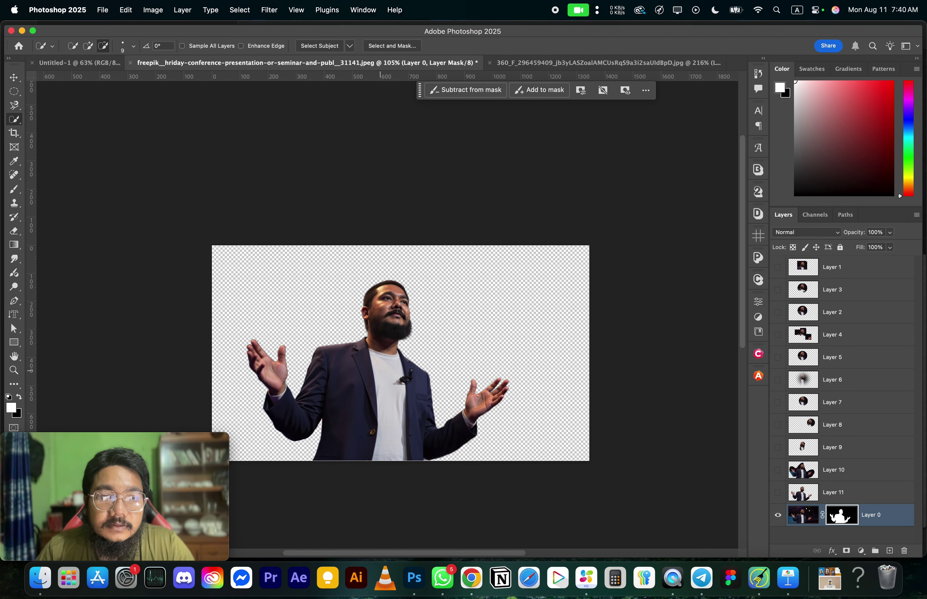
scroll(436, 316, "up", 8)
scroll(437, 322, "up", 8)
scroll(437, 321, "down", 15)
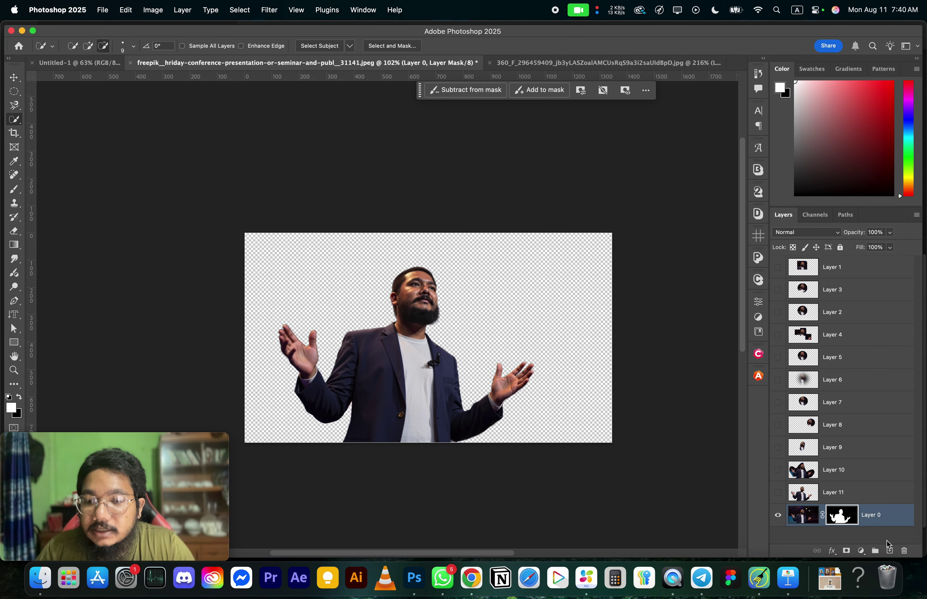
- Add a Solid Color fill layer in blue 047bfe and place the masked speaker layer above it
left_click(860, 551)
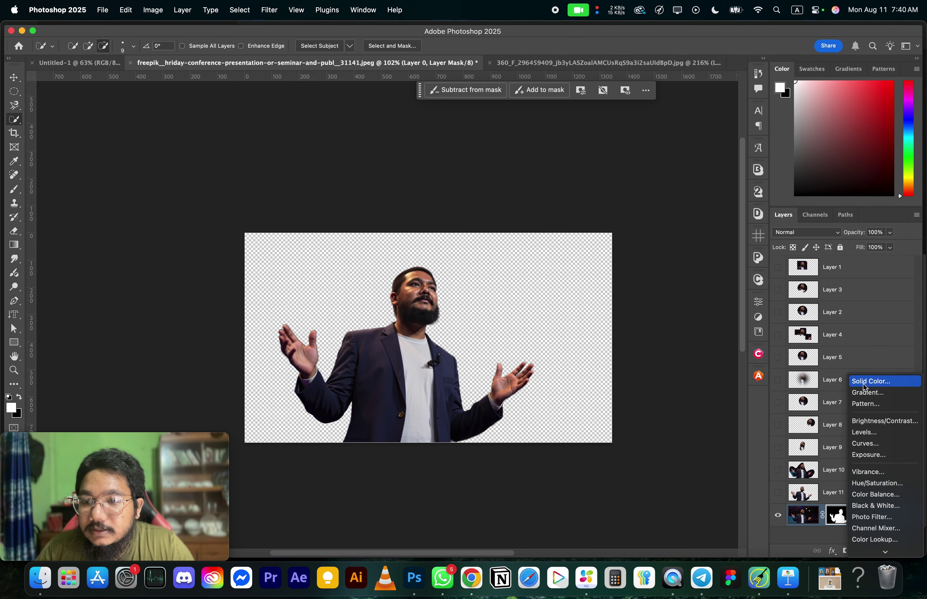
left_click(866, 386)
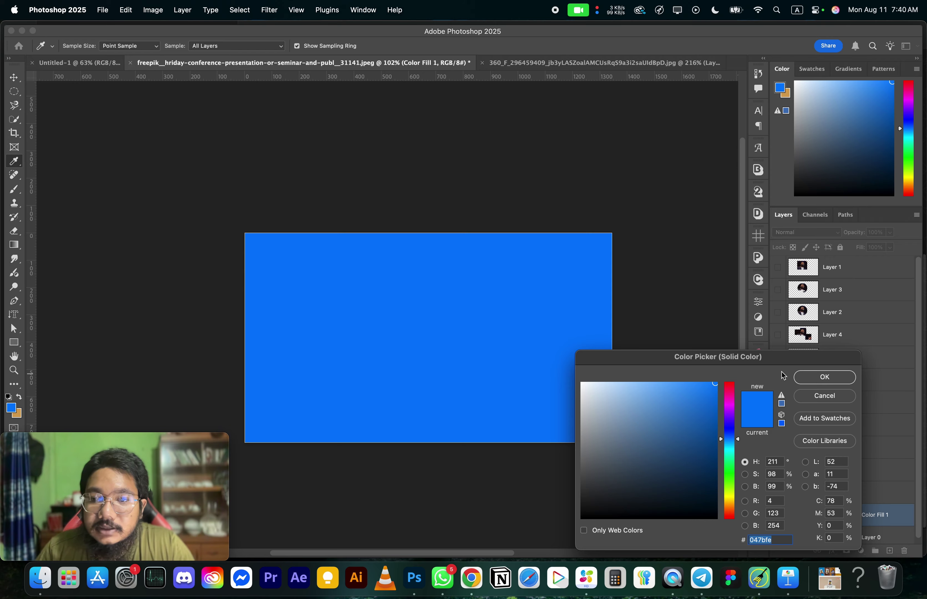
left_click(801, 378)
left_click(883, 532)
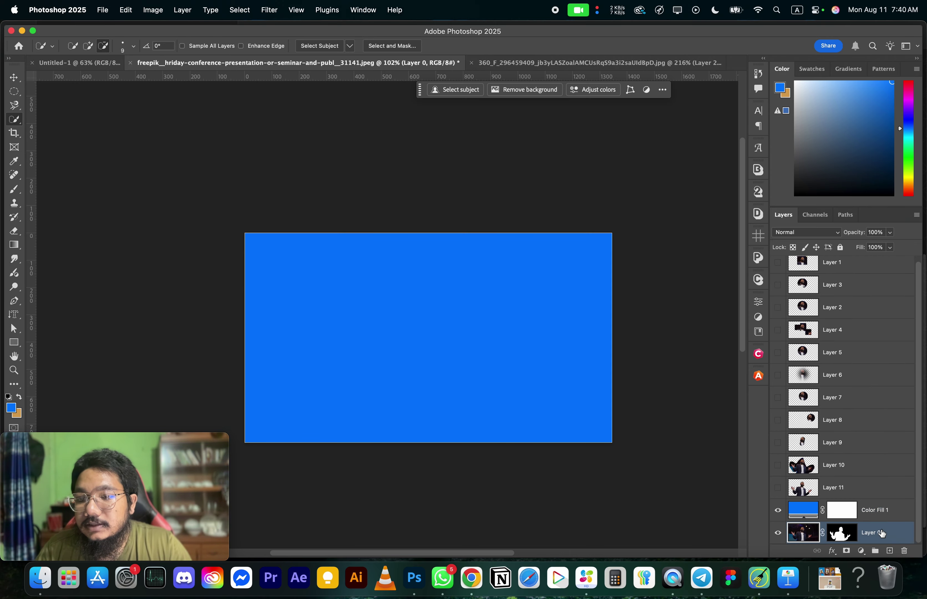
left_click_drag(883, 534, 874, 504)
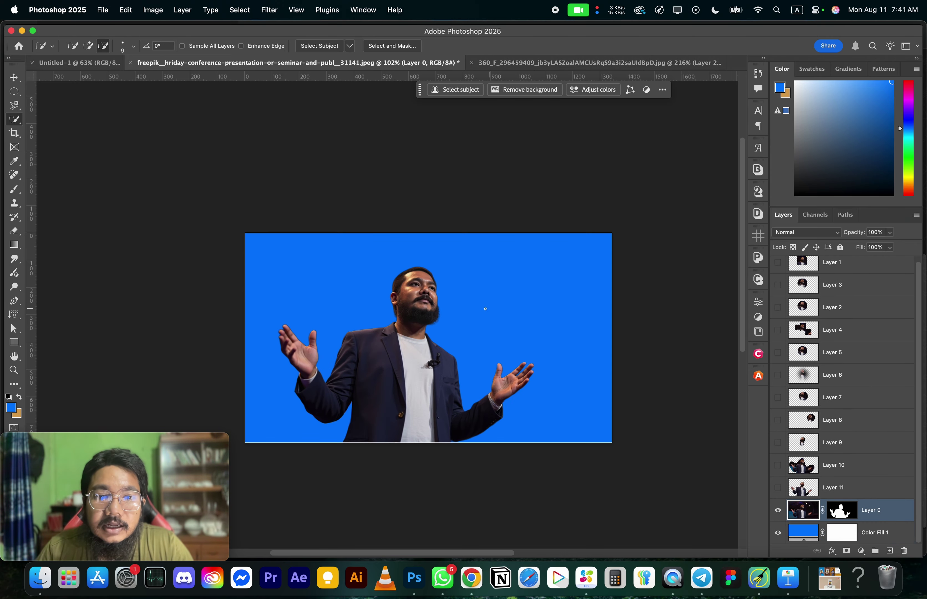
scroll(437, 312, "up", 10)
scroll(437, 312, "down", 8)
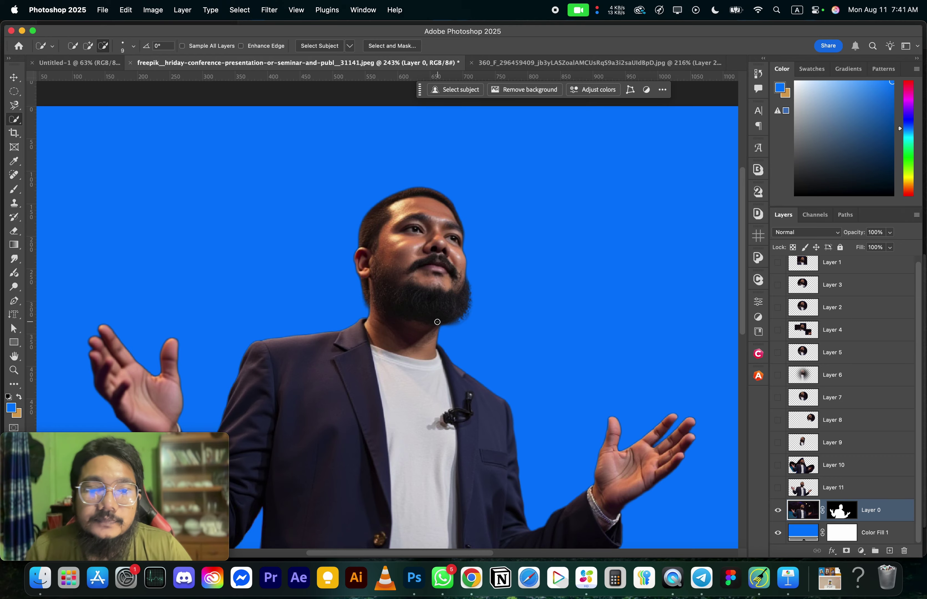
scroll(407, 356, "up", 12)
scroll(428, 317, "down", 10)
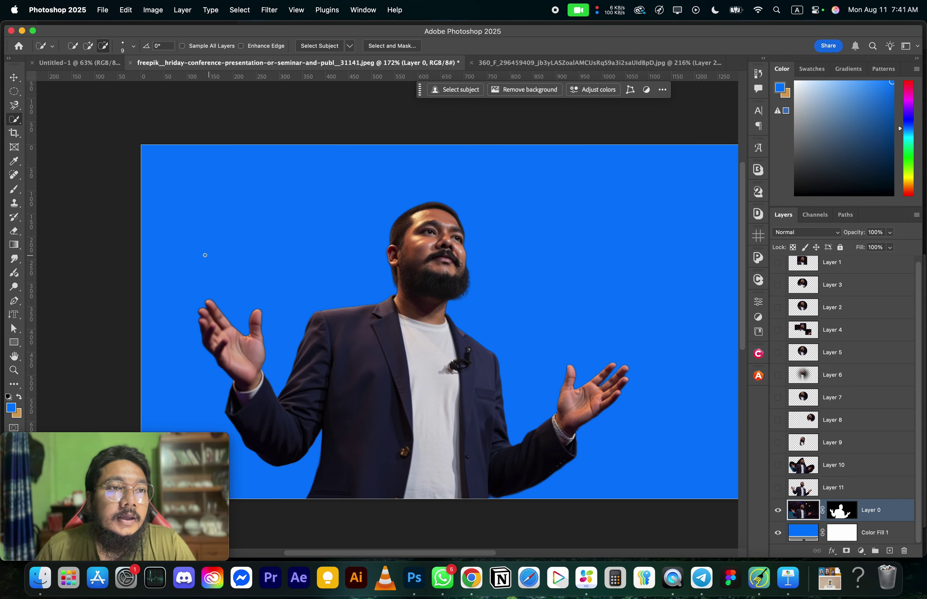
- Hide the masked speaker layer, switch to the pencil image and show its Background layer
right_click(14, 120)
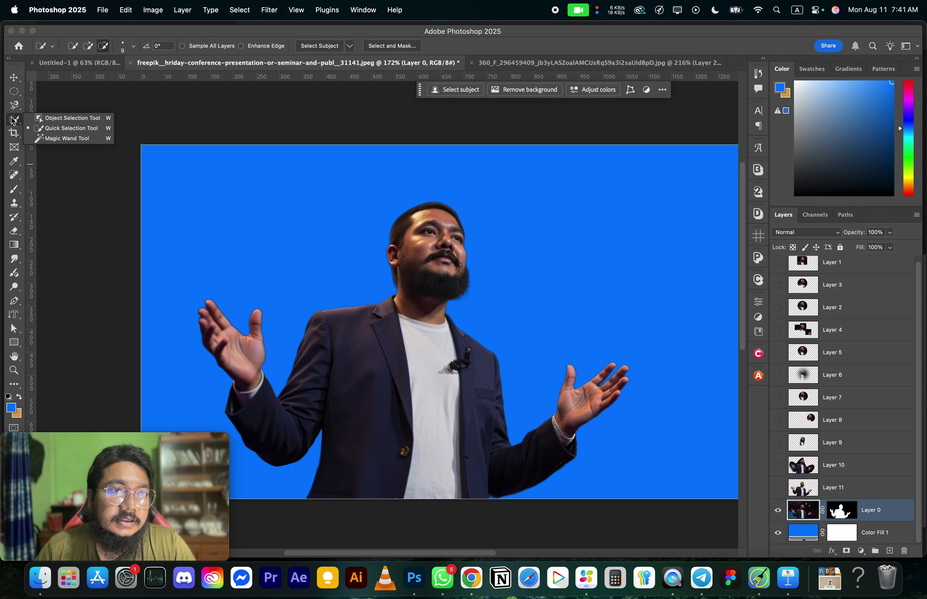
left_click(13, 120)
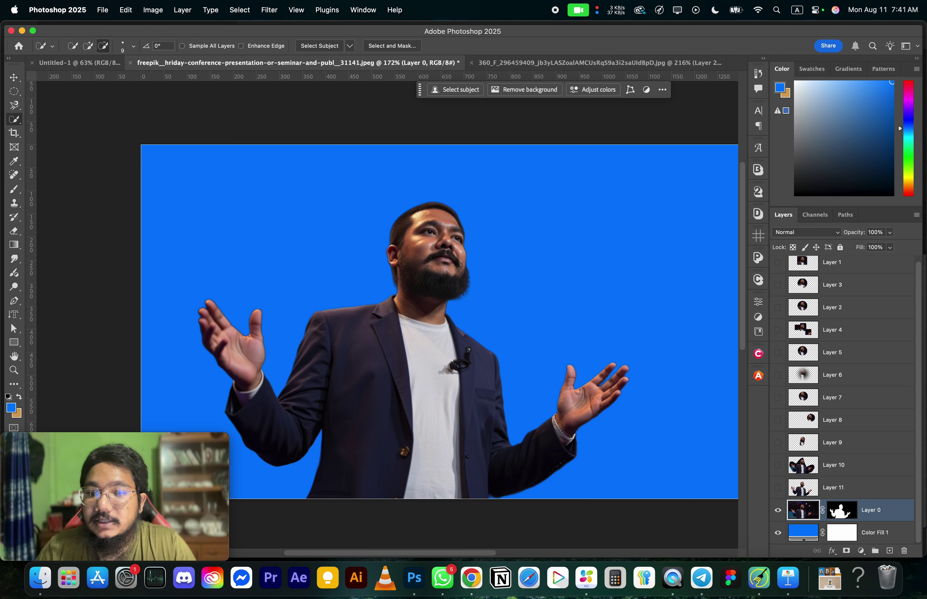
left_click(778, 510)
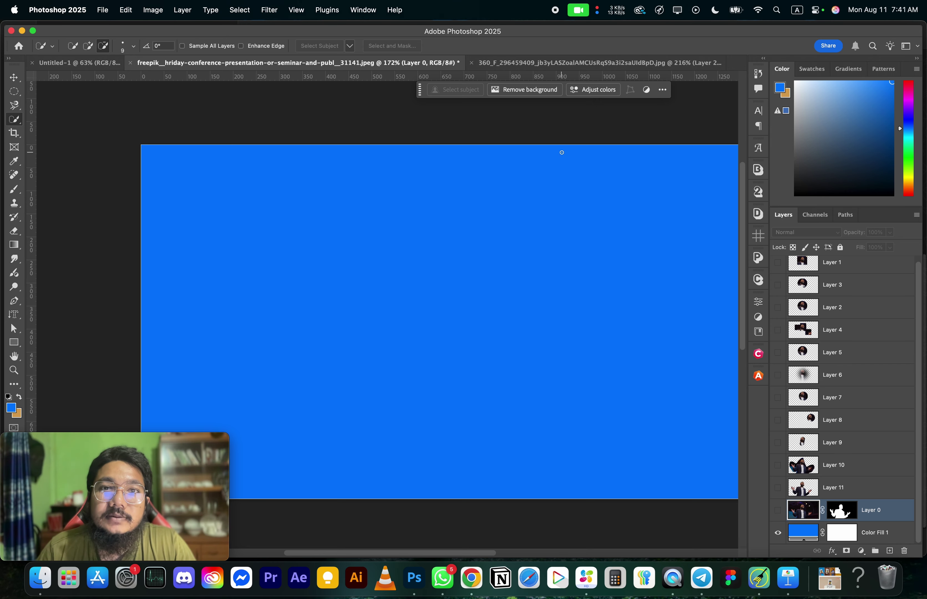
left_click(534, 67)
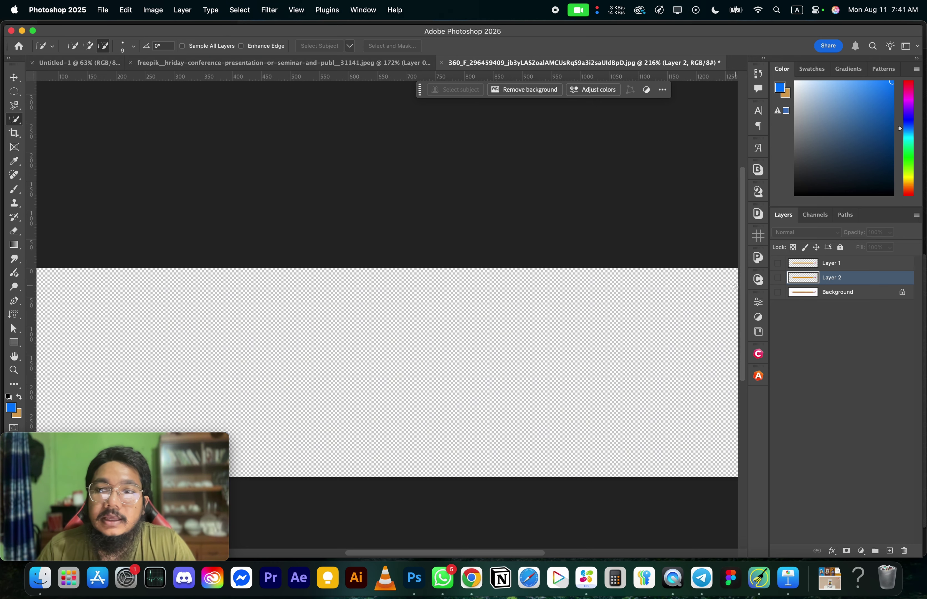
left_click(778, 293)
key("super+minus")
key("super+minus")
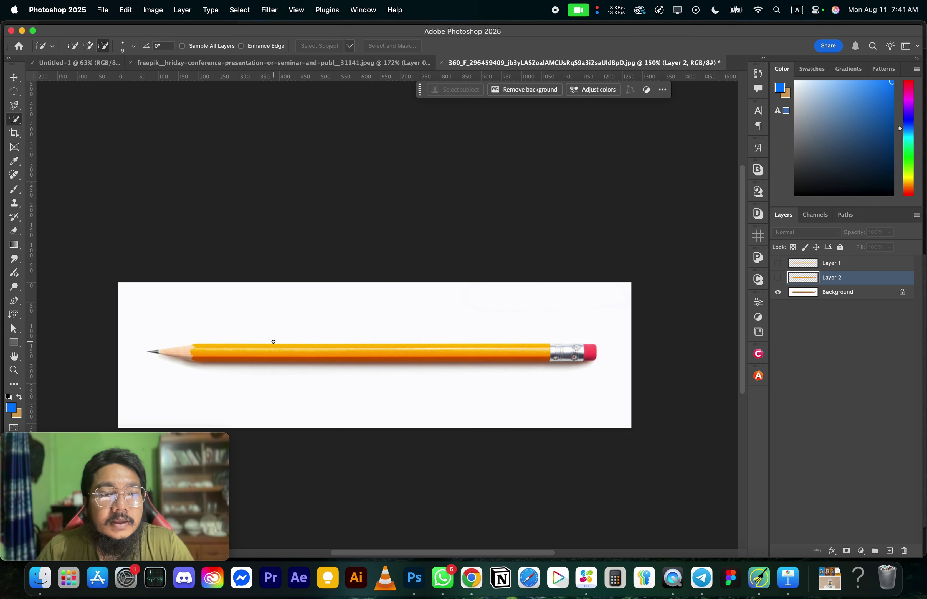
- Make the pencil image's Background layer active and select the white area around the pencil with the Magic Wand at tolerance 32
right_click(24, 126)
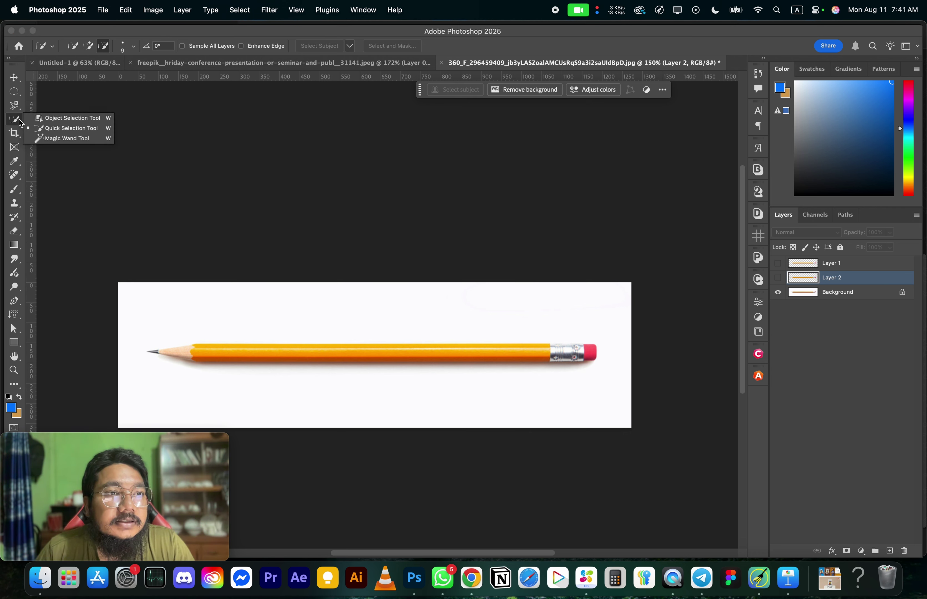
left_click(47, 142)
left_click(262, 315)
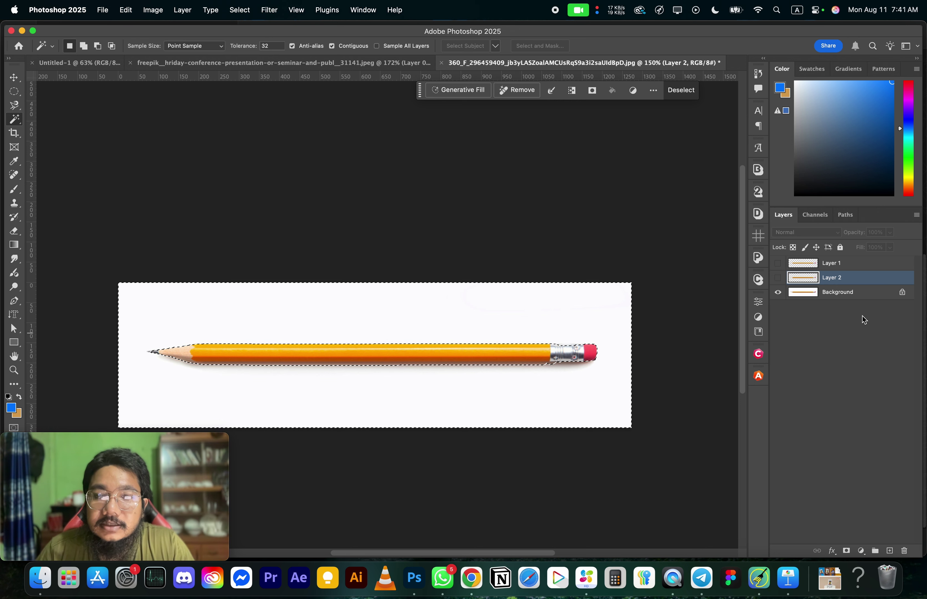
left_click(861, 294)
key("super+d")
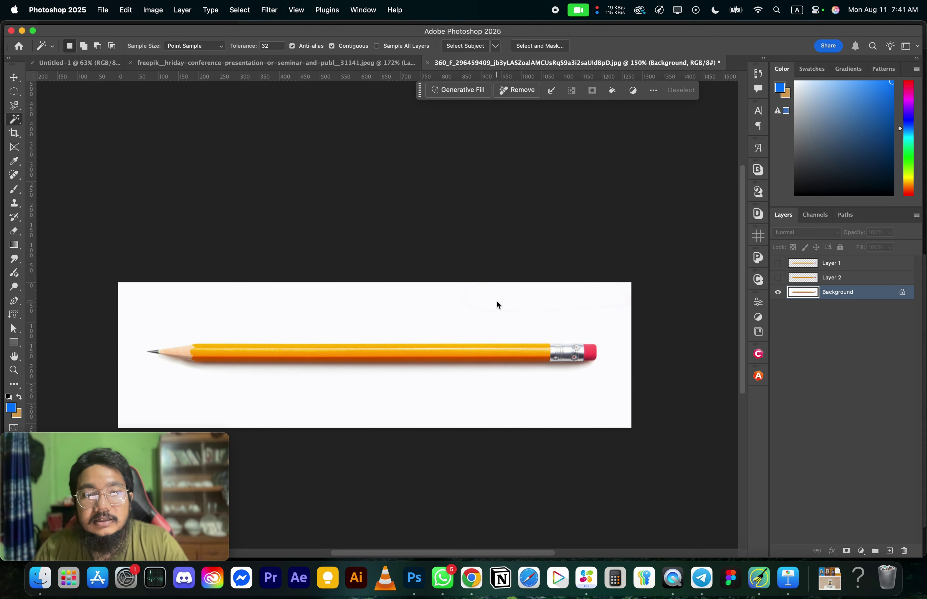
left_click(497, 307)
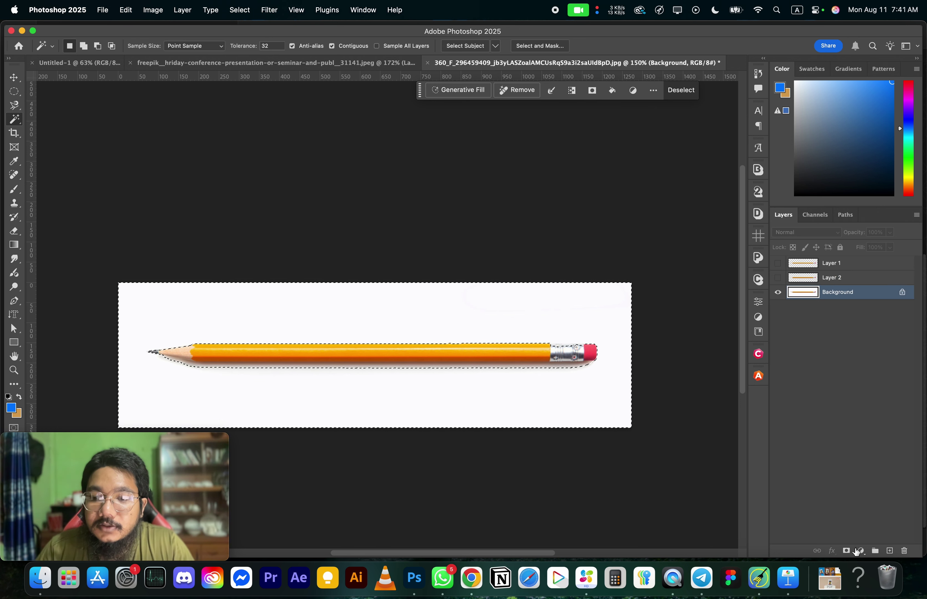
- Try a layer mask from the white-area selection, undo it, and invert the selection to target the pencil
left_click(846, 552)
key("super+z")
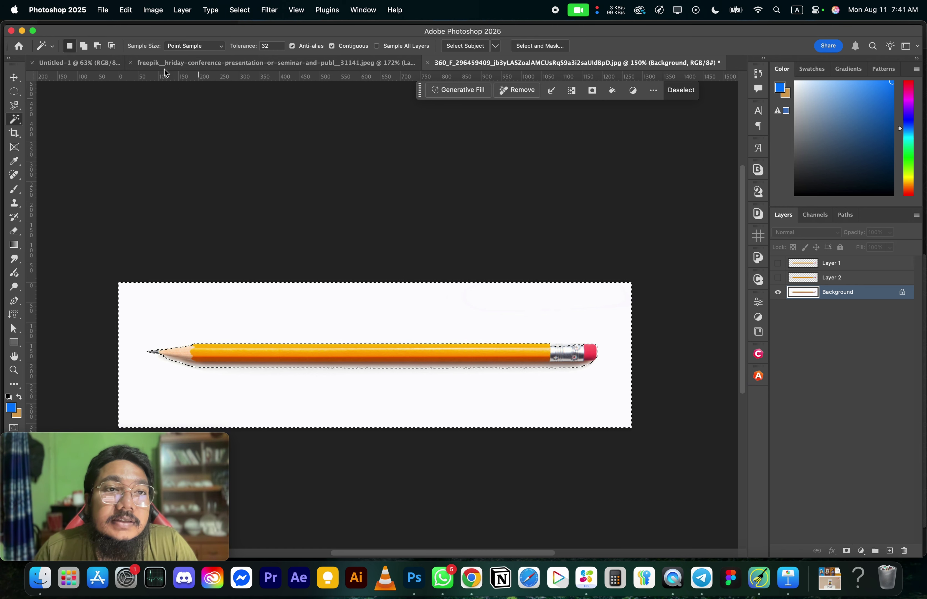
left_click(245, 10)
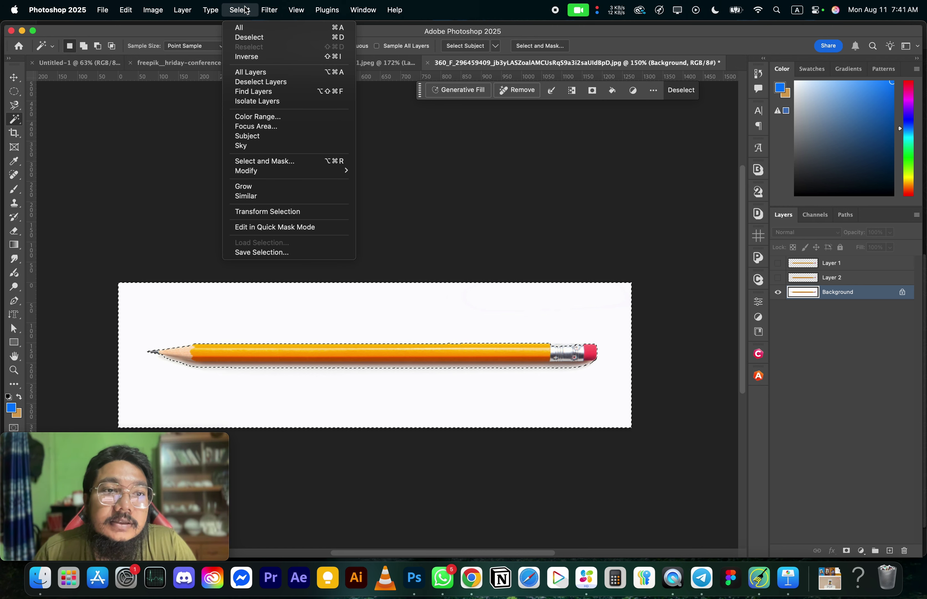
left_click(265, 57)
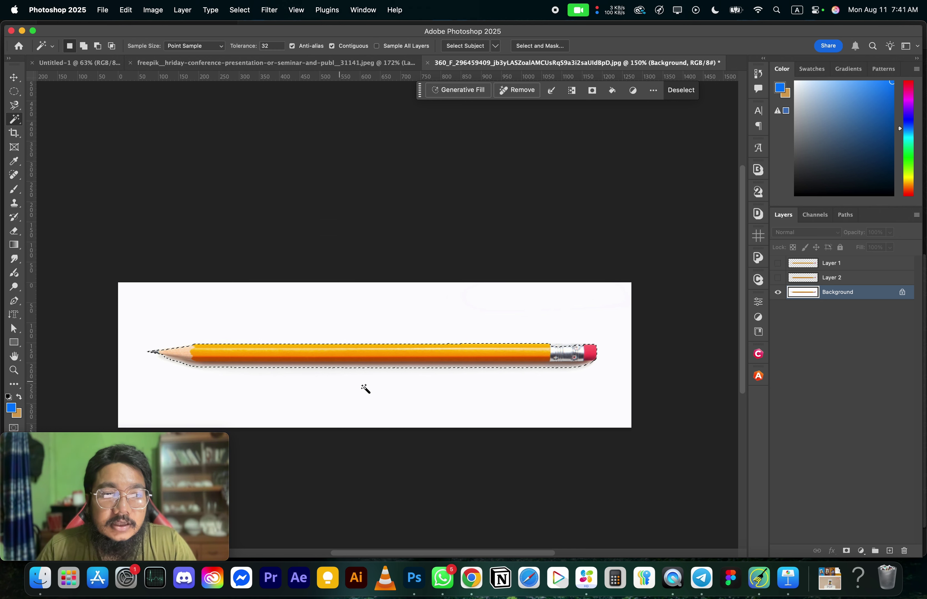
- Try masking the Background layer with the pencil selection, undo the mask and clear the selection
left_click(846, 552)
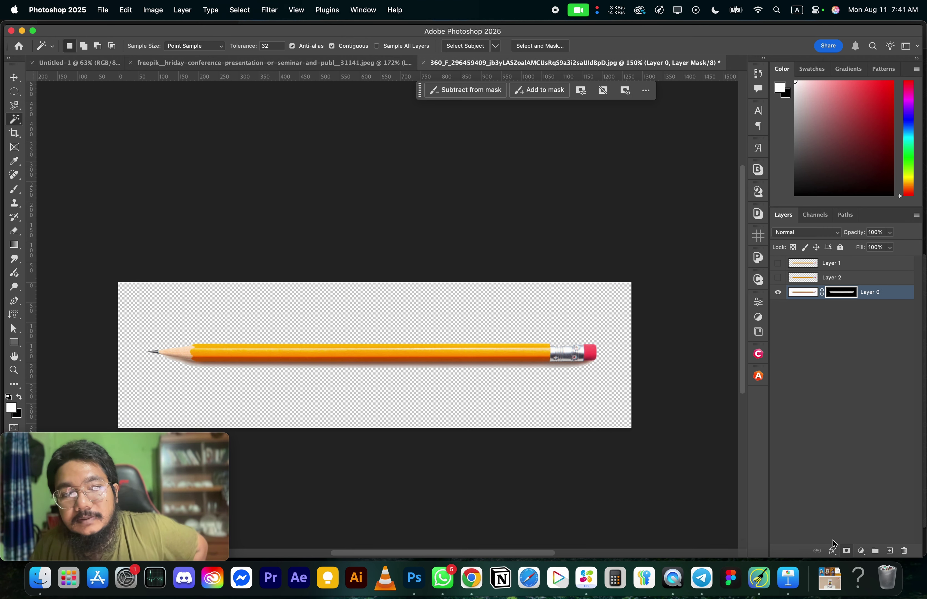
key("super+z")
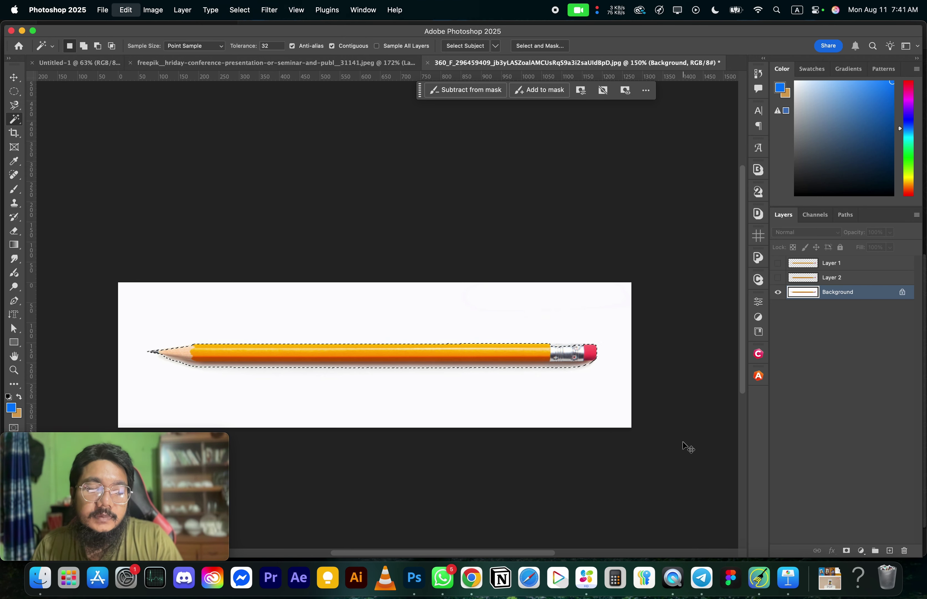
key("super+d")
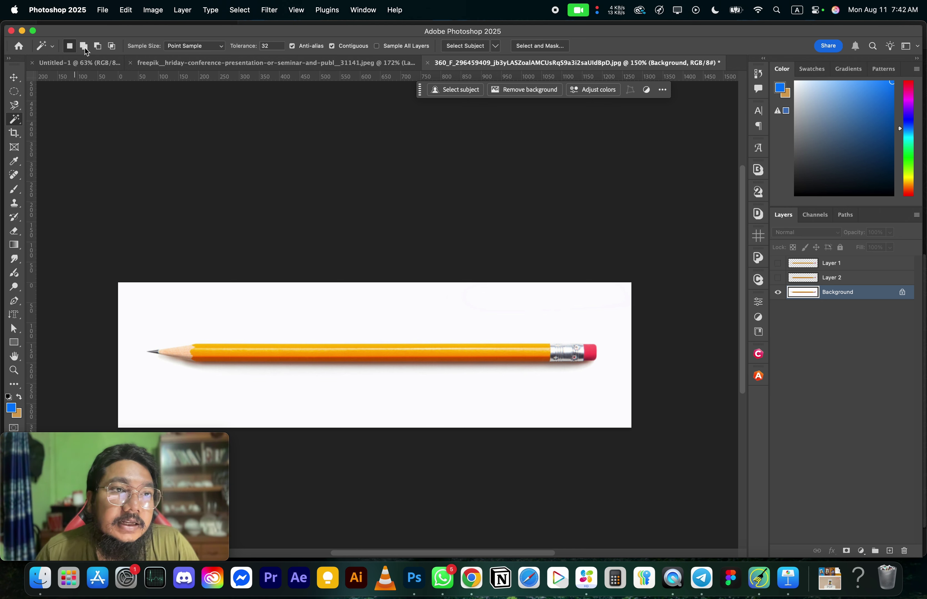
- Try selecting the white area around the pencil with the Magic Wand at Point Sample and tolerance 32, and clear the selection
left_click(212, 48)
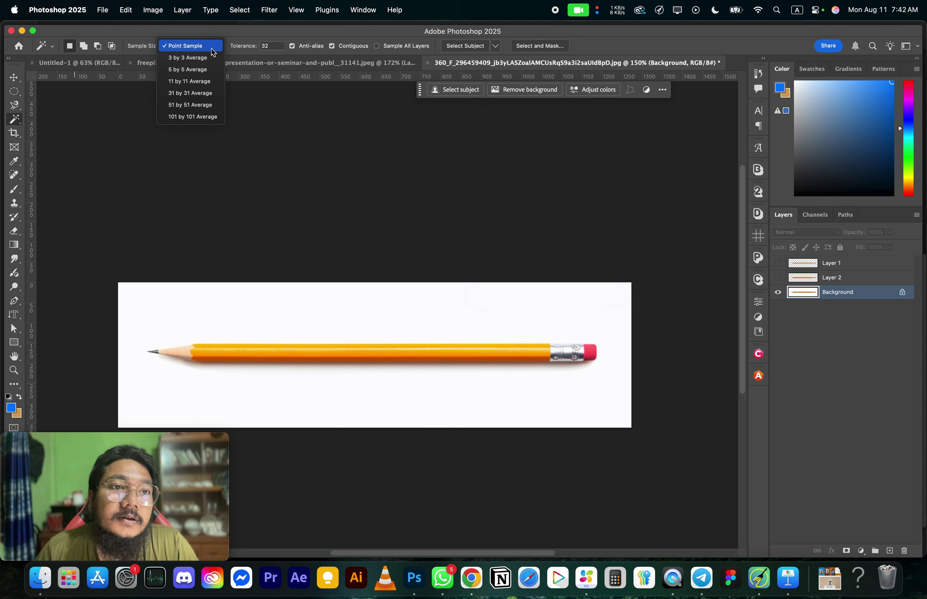
left_click(215, 50)
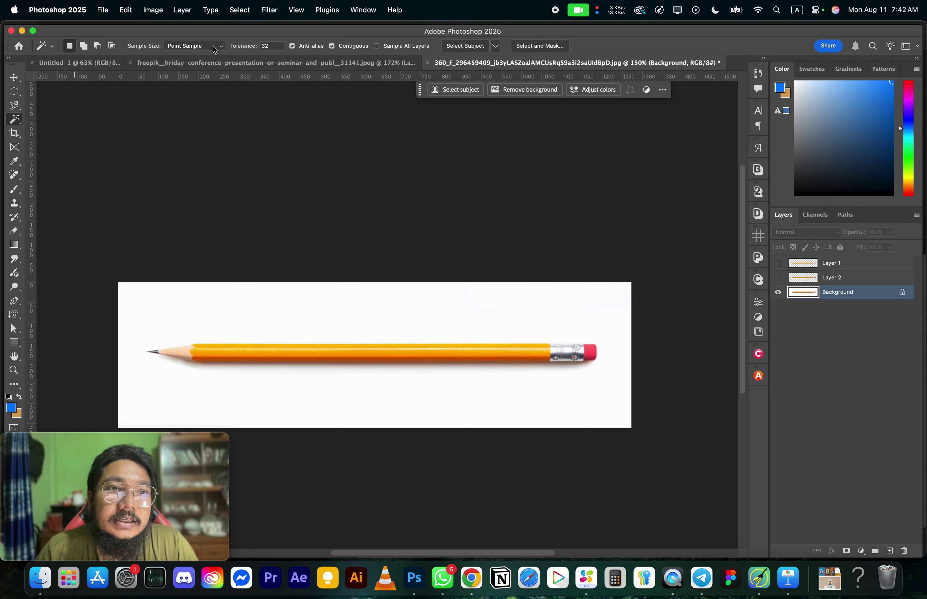
left_click_drag(271, 47, 262, 46)
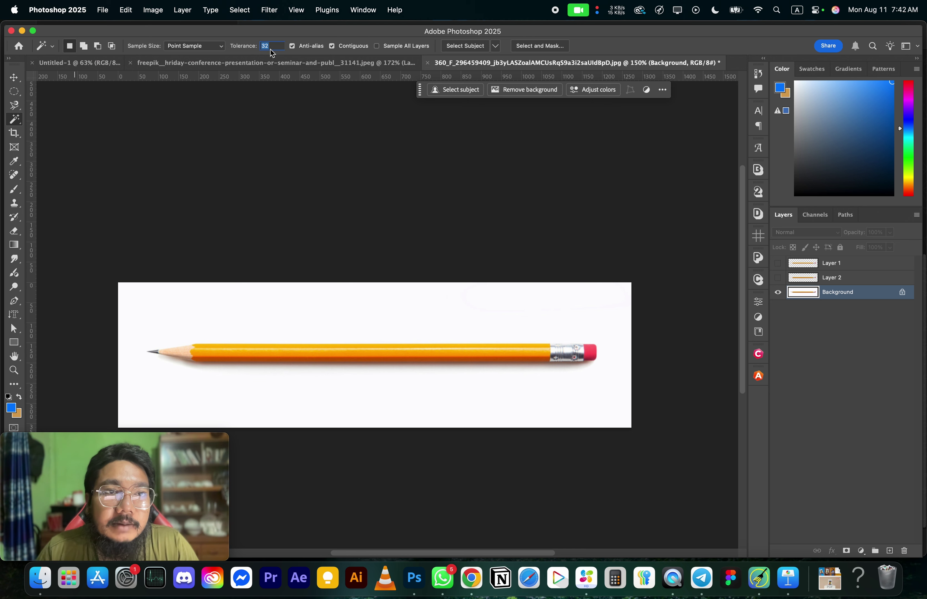
left_click(276, 316)
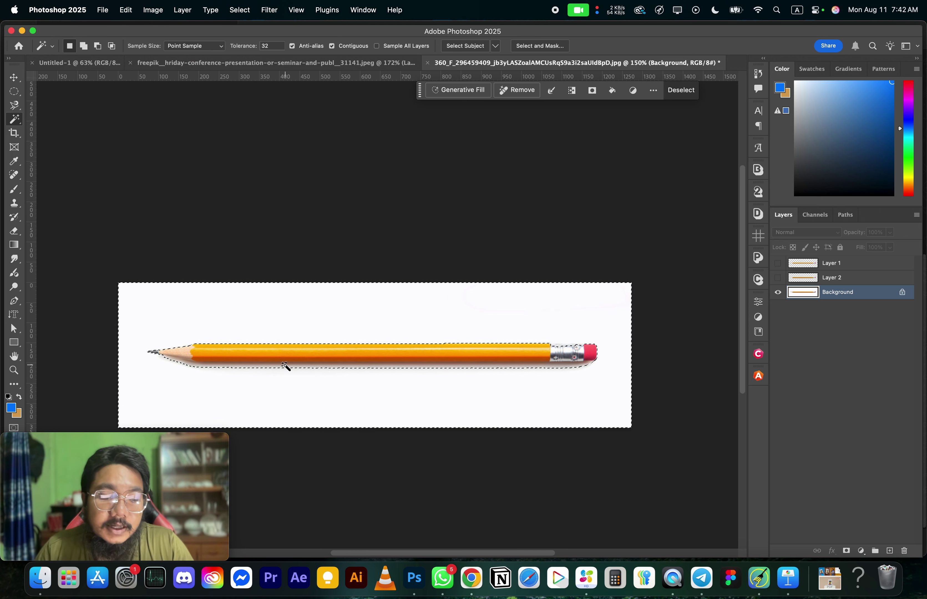
key("super+d")
- Set the Magic Wand tolerance to 80, select the white area around the pencil, and clear the selection
left_click_drag(273, 46, 251, 46)
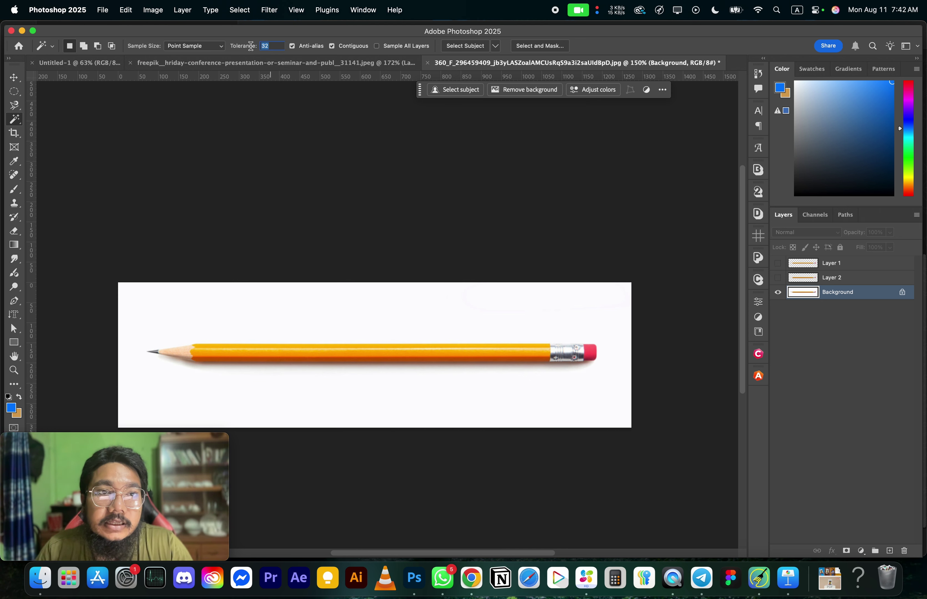
type("80")
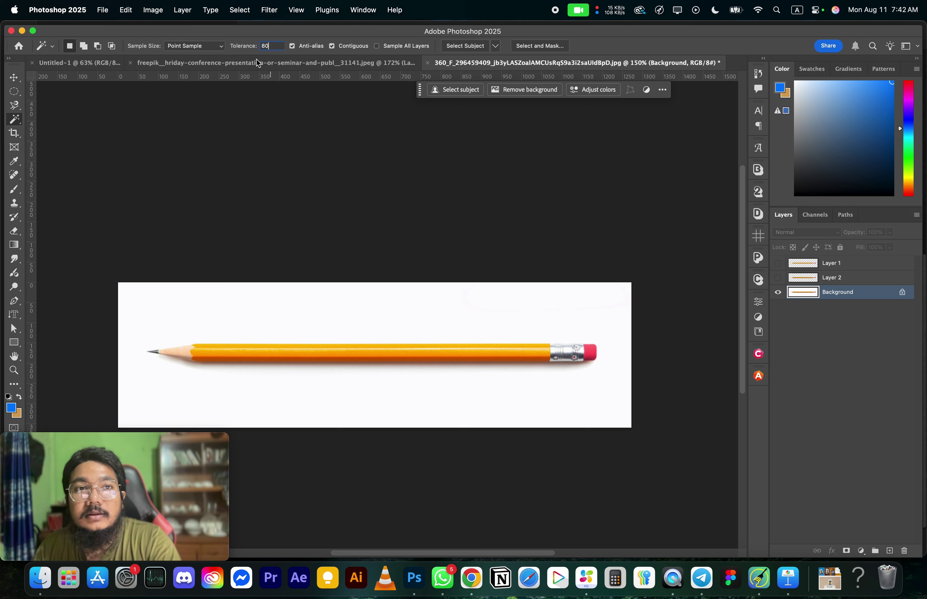
left_click(311, 314)
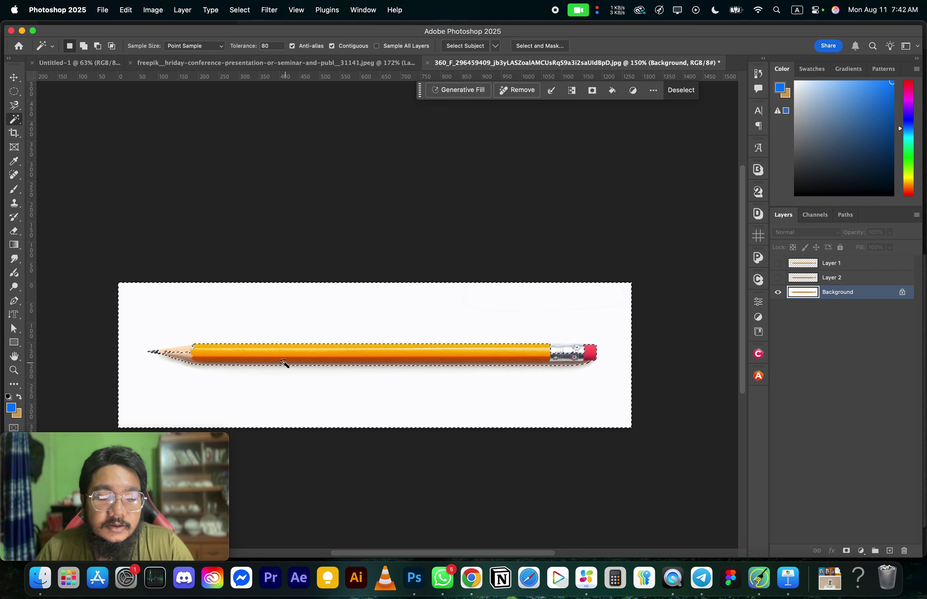
key("super+d")
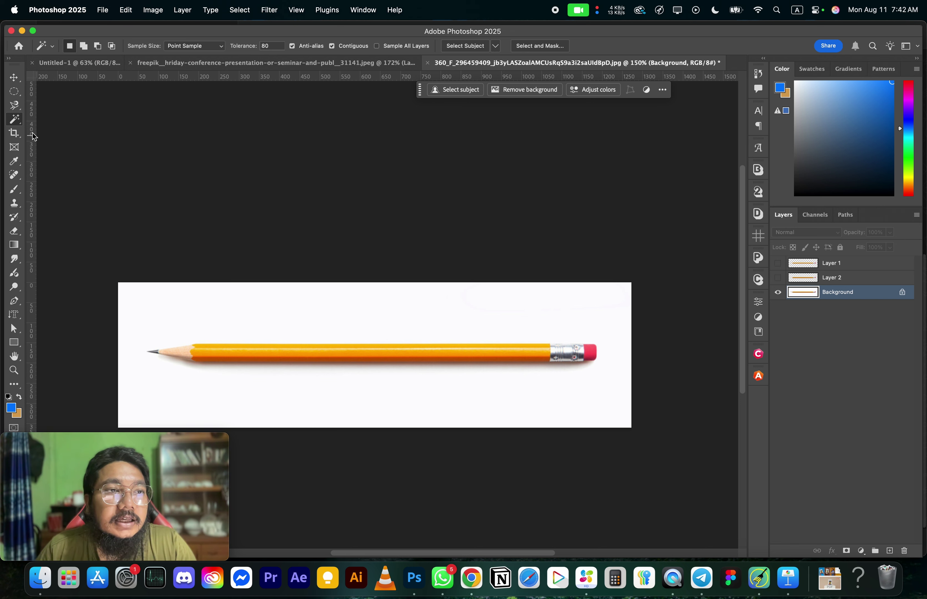
right_click(20, 125)
left_click(20, 124)
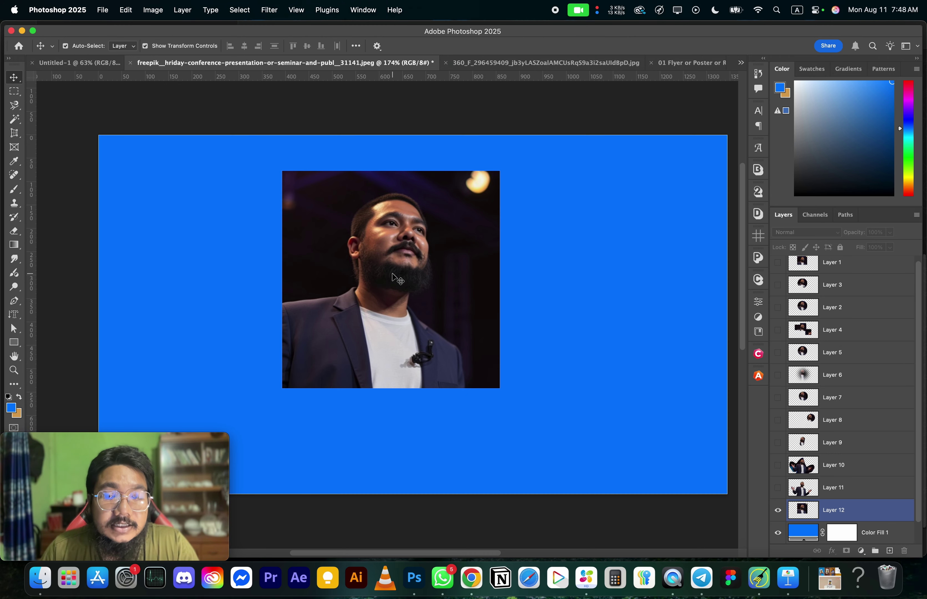
- Hide Layer 12 and the blue Color Fill layer in the speaker document, leaving only the Background layer shown
scroll(874, 519, "down", 2)
left_click(778, 490)
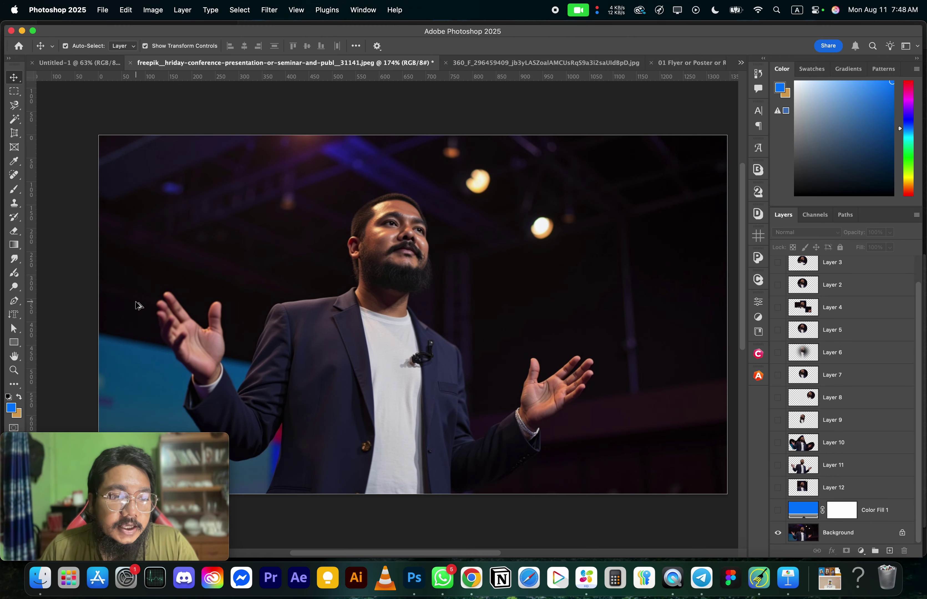
scroll(135, 301, "down", 3)
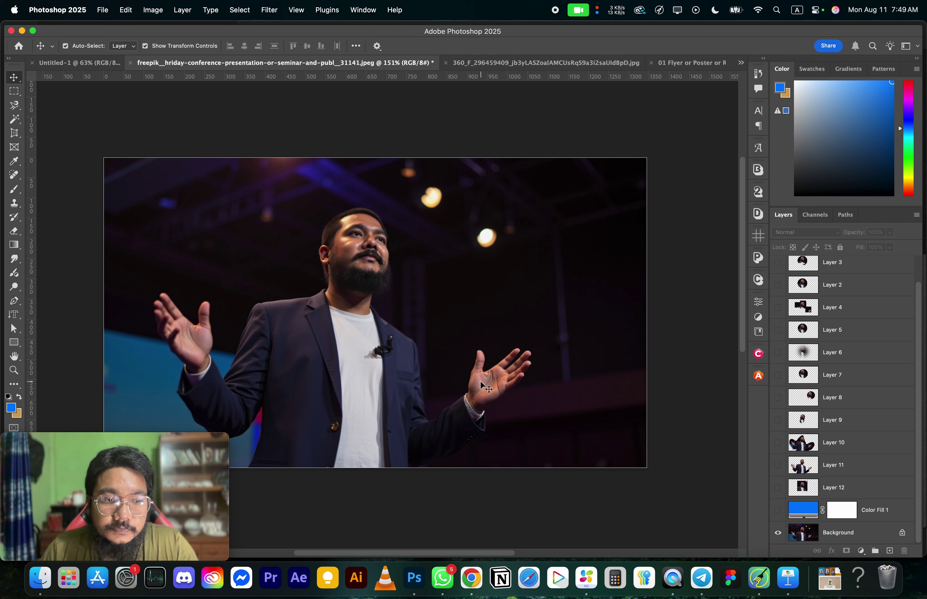
- Add a Brightness/Contrast adjustment layer above the speaker's Background layer and raise its brightness slightly
left_click(866, 537)
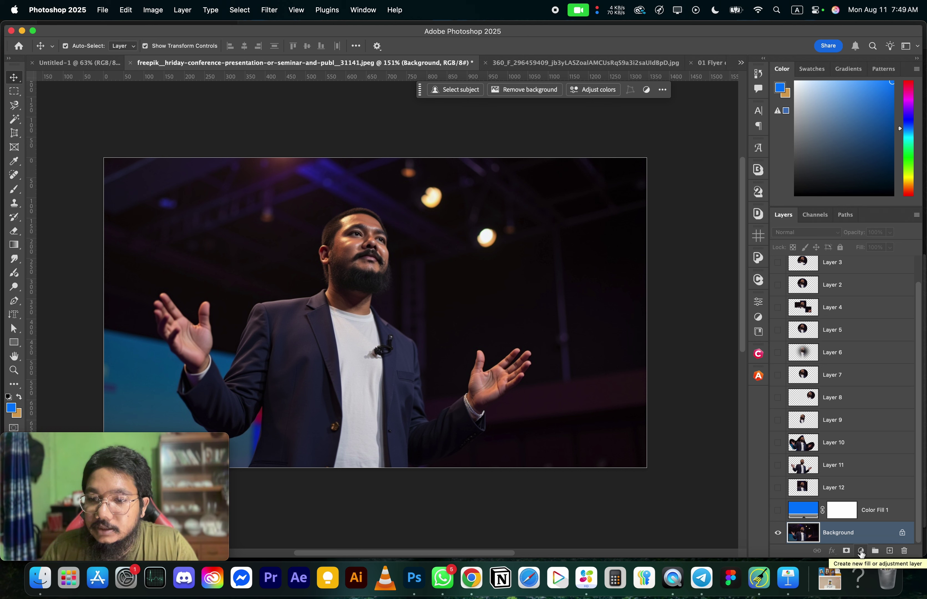
left_click(861, 552)
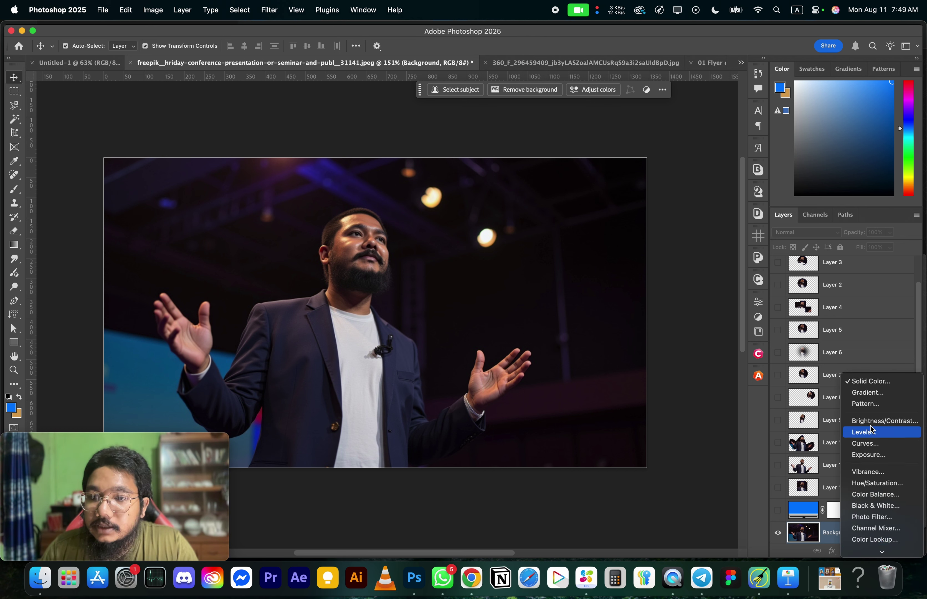
left_click(872, 423)
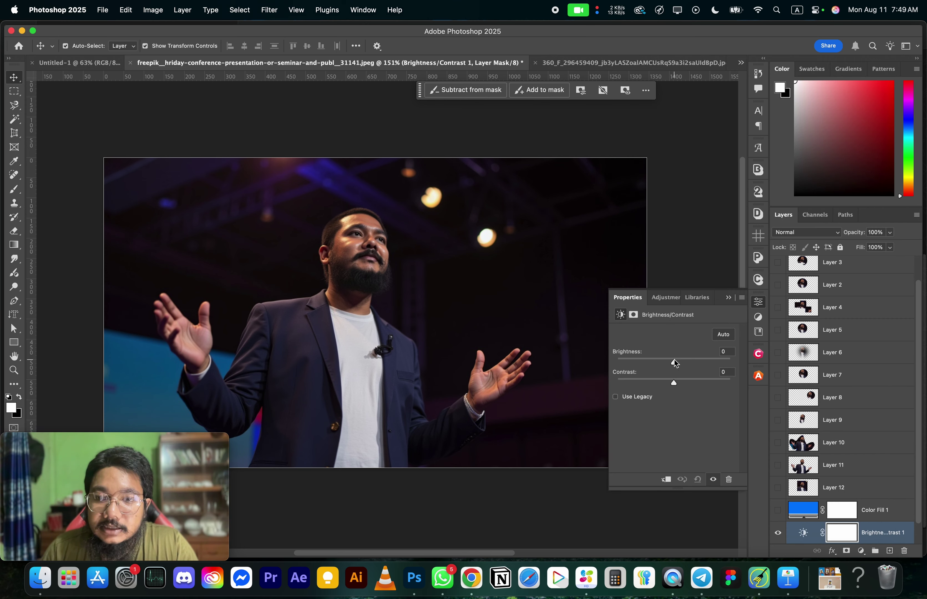
mouse_move(674, 363)
left_mouse_down()
mouse_move(713, 364)
mouse_move(688, 365)
mouse_move(689, 386)
mouse_move(679, 384)
mouse_move(696, 363)
mouse_move(685, 364)
left_mouse_up()
left_click(756, 304)
- Hide the Brightness/Contrast adjustment layer and make the Background layer active
scroll(804, 454, "down", 2)
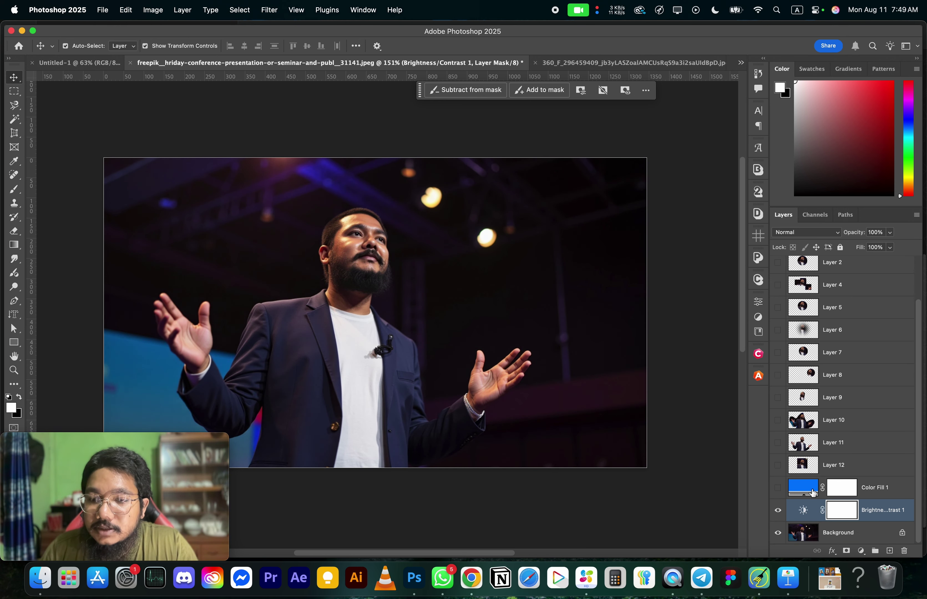
left_click(779, 511)
left_click(844, 533)
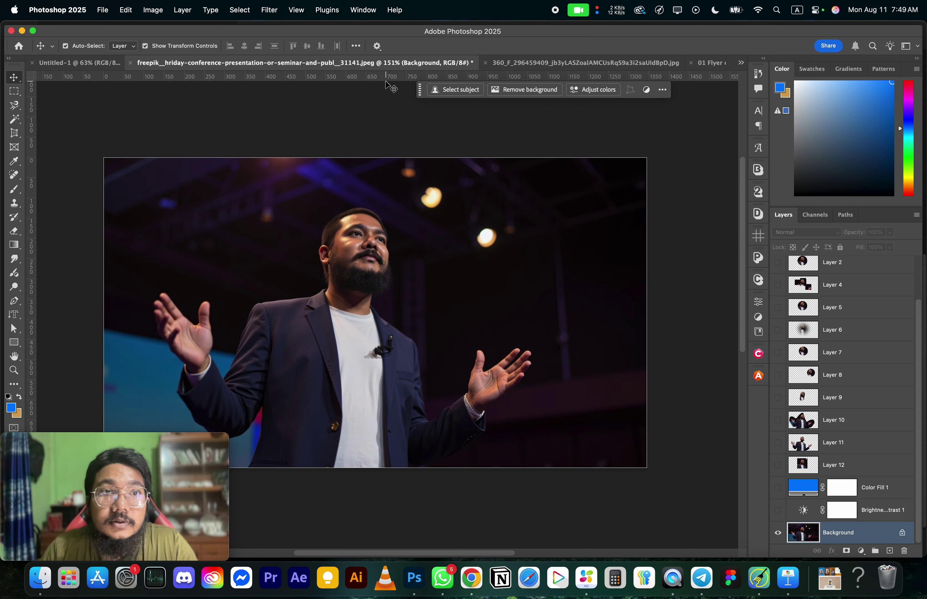
- Try a direct Brightness/Contrast adjustment on the Background layer with brightness 15, and cancel it
left_click(153, 10)
mouse_move(159, 43)
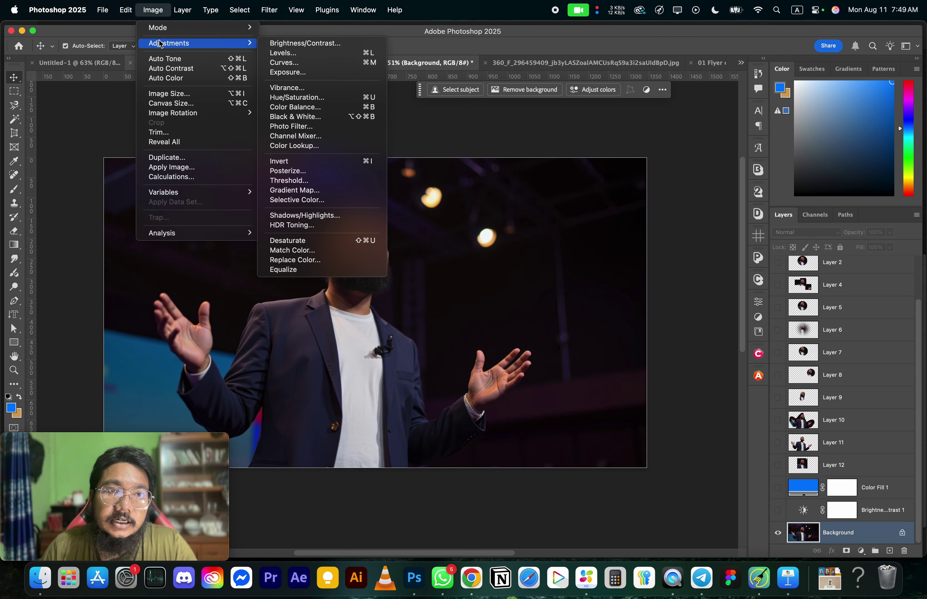
left_click(305, 43)
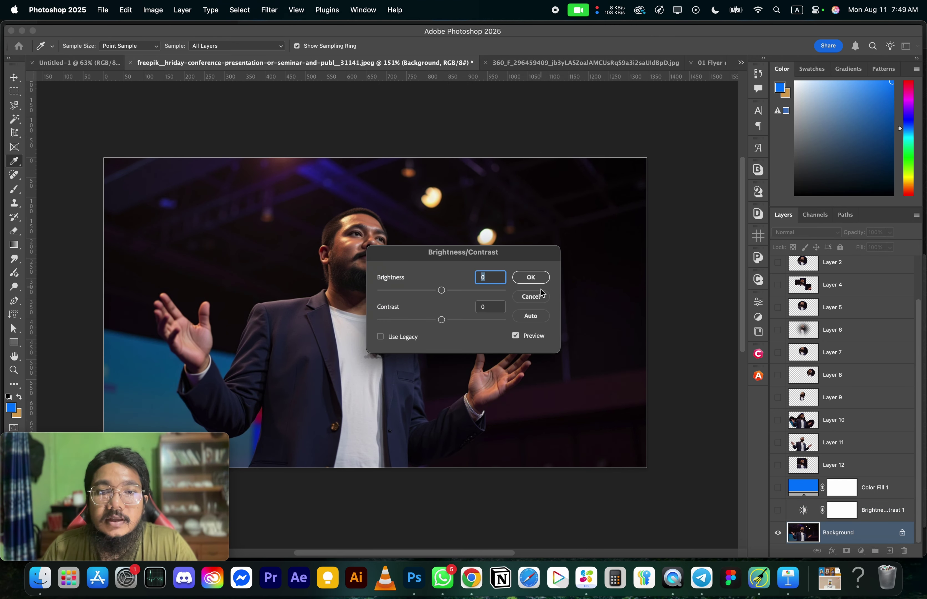
left_click_drag(441, 291, 448, 292)
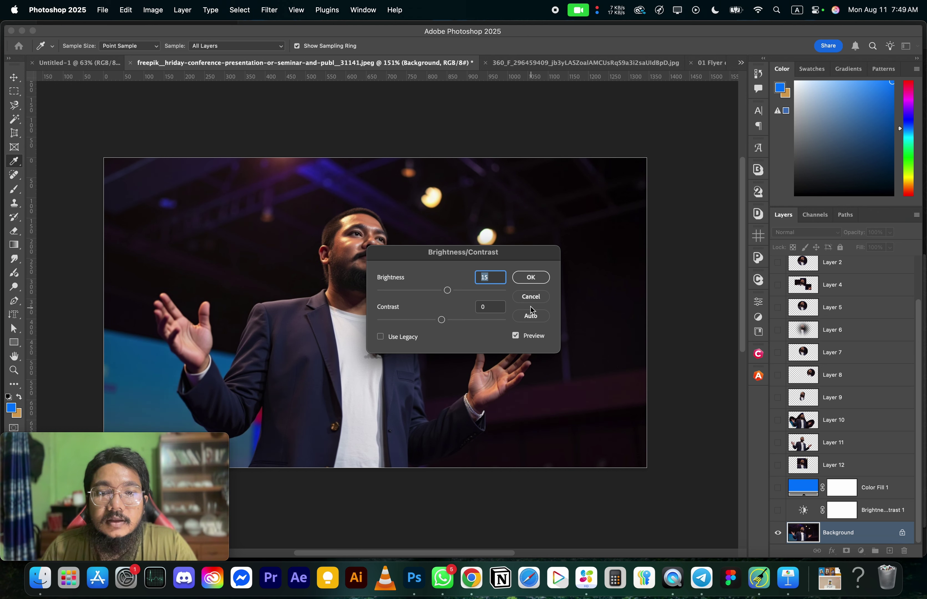
left_click_drag(517, 255, 612, 240)
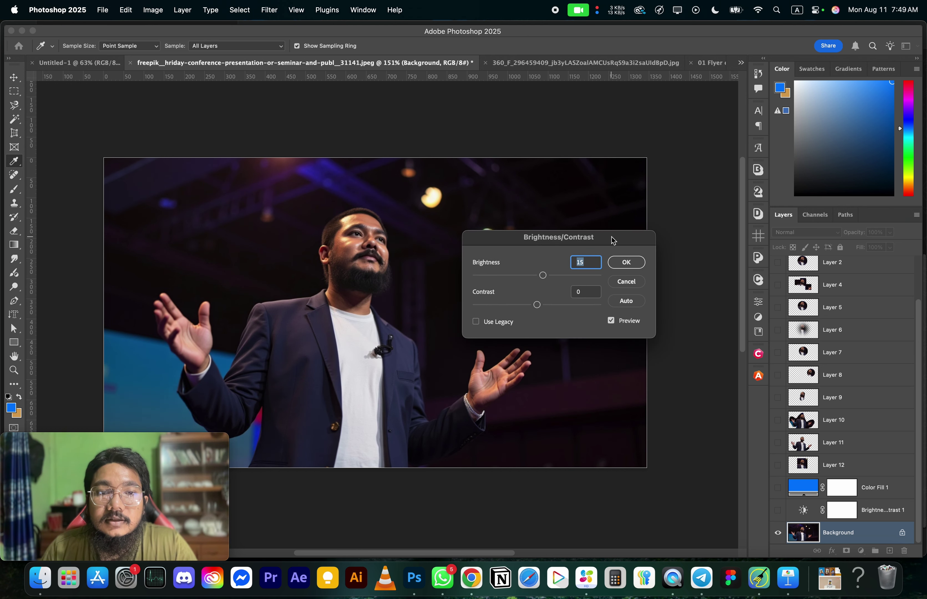
left_click(626, 285)
- Add a Hue/Saturation adjustment layer above the Background layer, try a small saturation change, and return saturation and lightness to 0
left_click(861, 551)
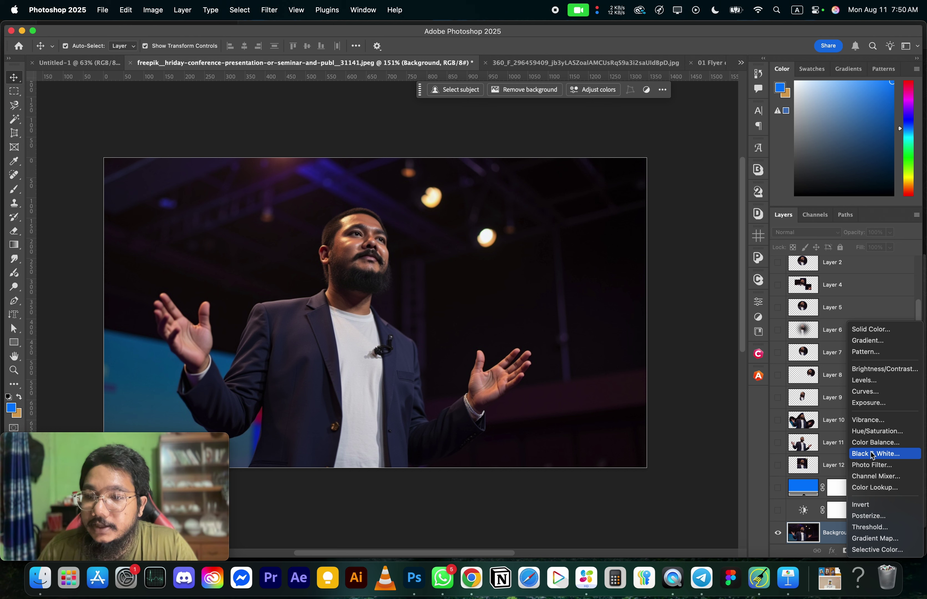
left_click(876, 431)
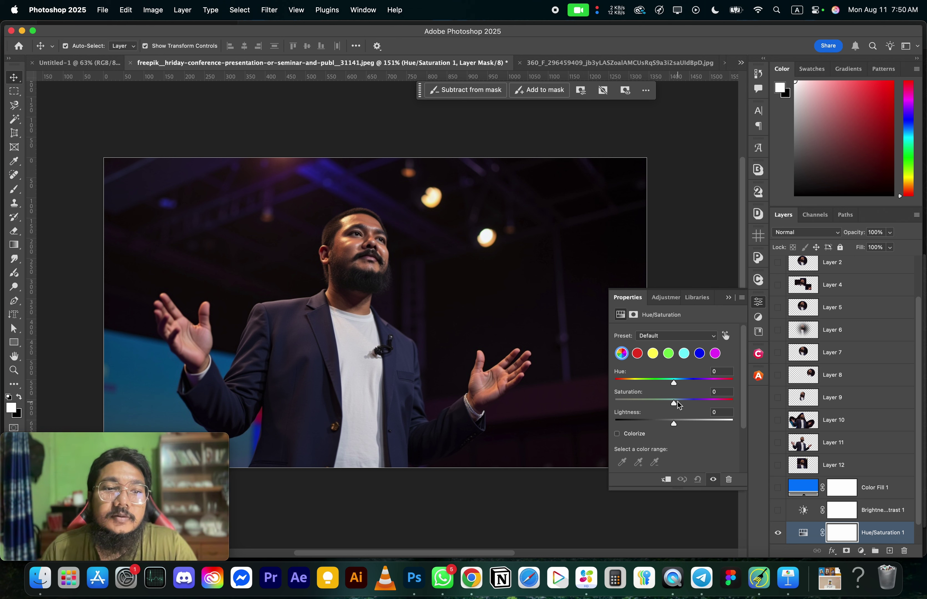
left_click_drag(674, 402, 673, 401)
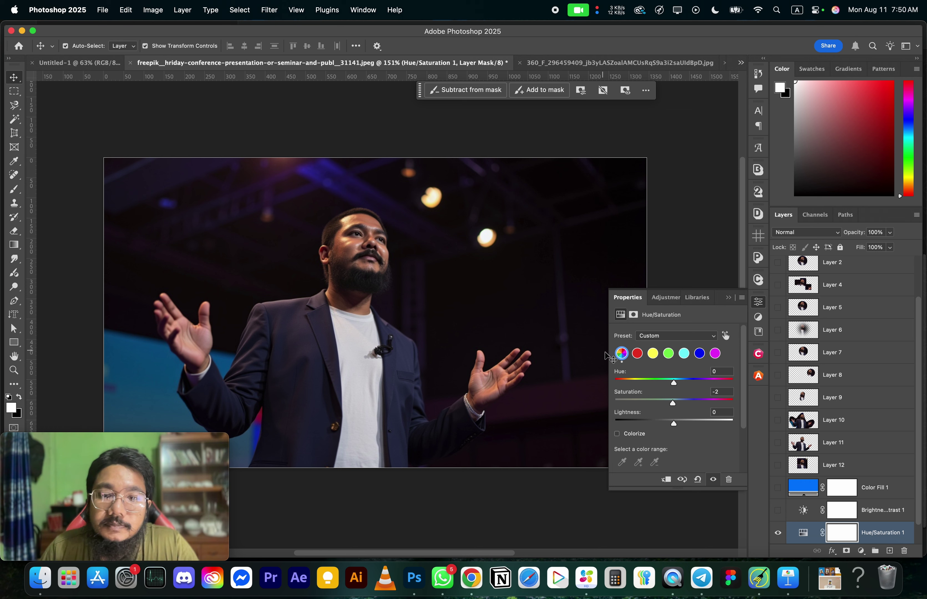
left_click_drag(673, 403, 675, 424)
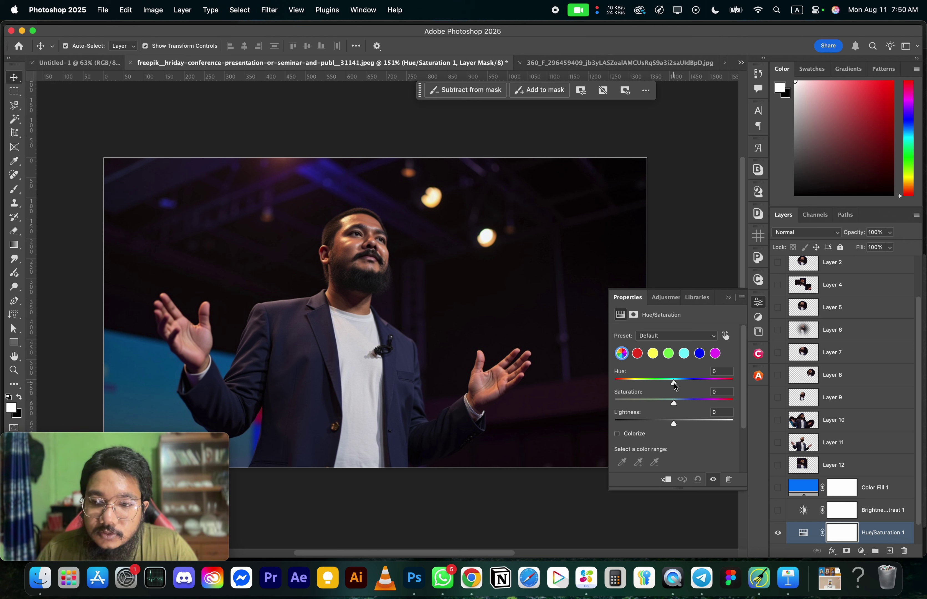
- Try shifting the Hue/Saturation layer's hue to -83, undo the shift, and hide the adjustment layer
left_click_drag(675, 382, 646, 387)
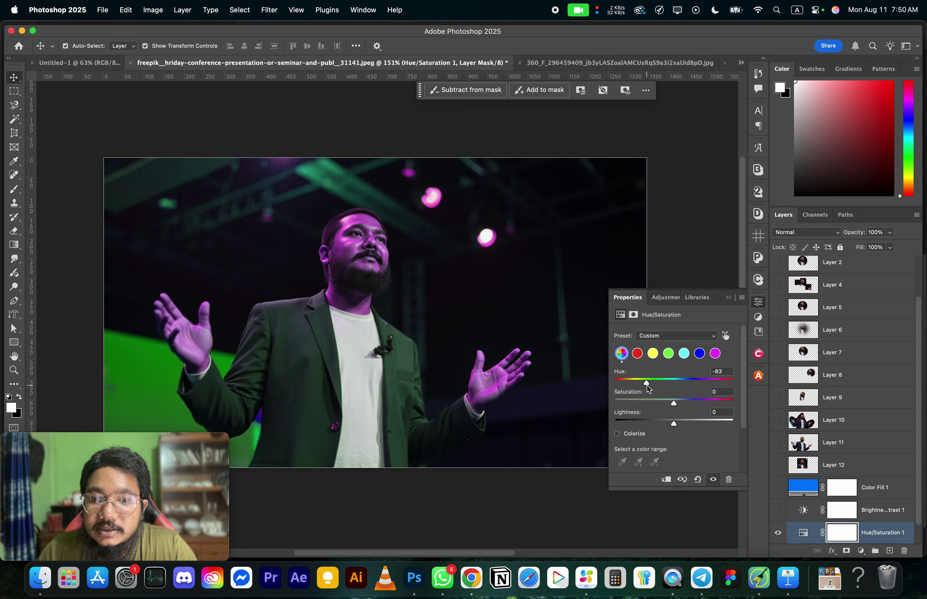
key("super+z")
scroll(875, 519, "down", 2)
left_click(779, 511)
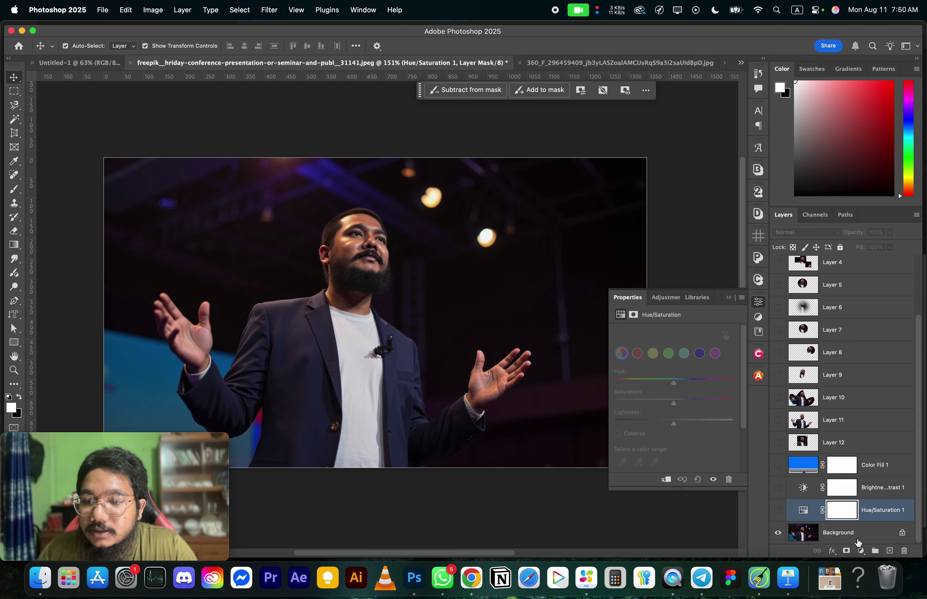
- Add a Vibrance adjustment layer above Hue/Saturation with vibrance +43 and saturation -19, and hide it
left_click(861, 550)
left_click(870, 464)
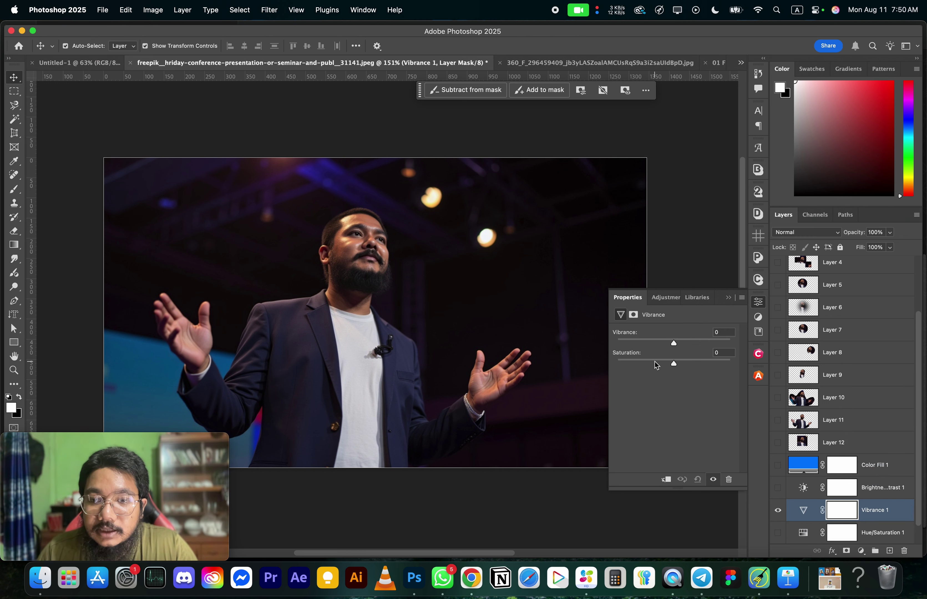
left_click_drag(675, 342, 664, 365)
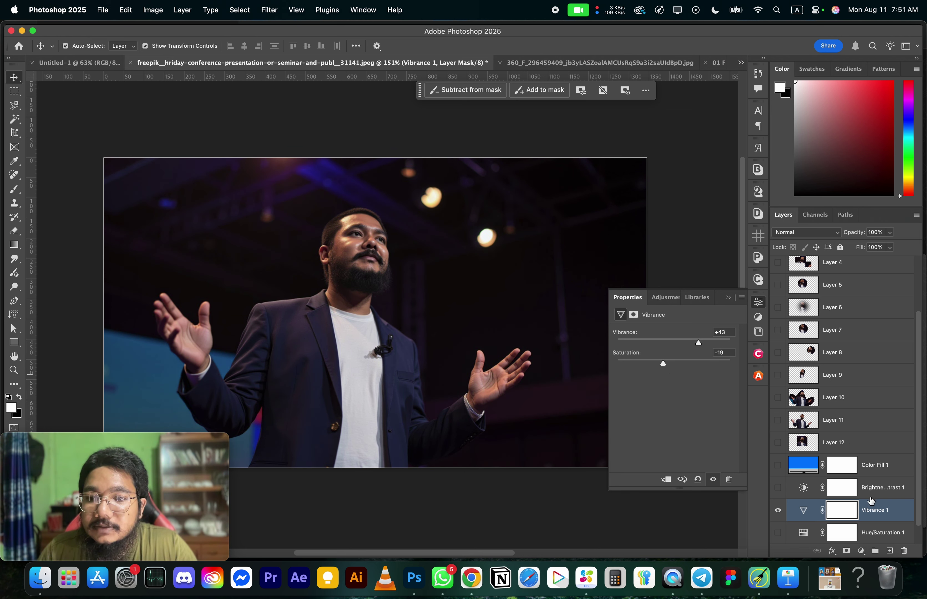
scroll(859, 502, "down", 2)
left_click(778, 488)
- Try a Black & White adjustment layer with default settings over the speaker image, and undo it
left_click(862, 553)
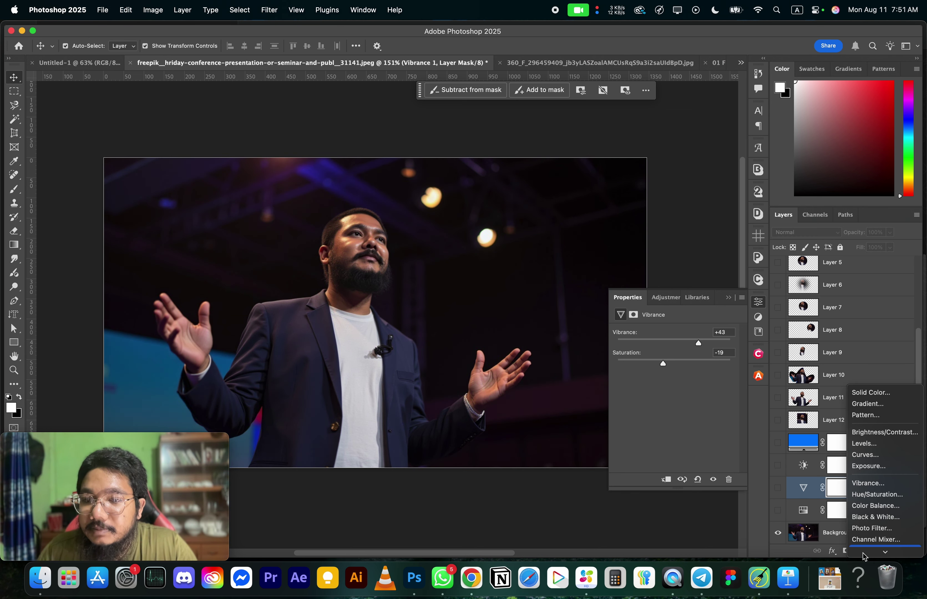
mouse_move(865, 556)
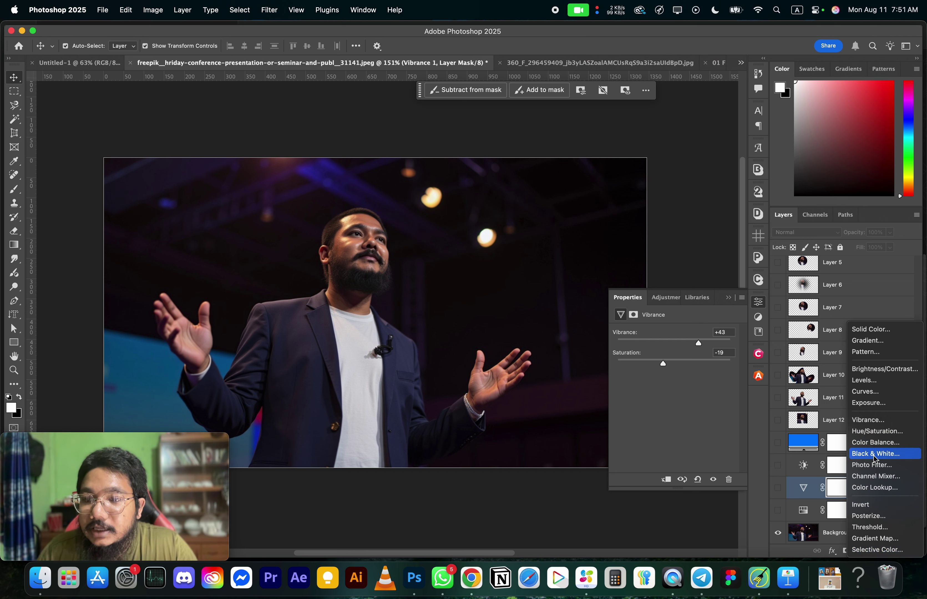
left_click(874, 456)
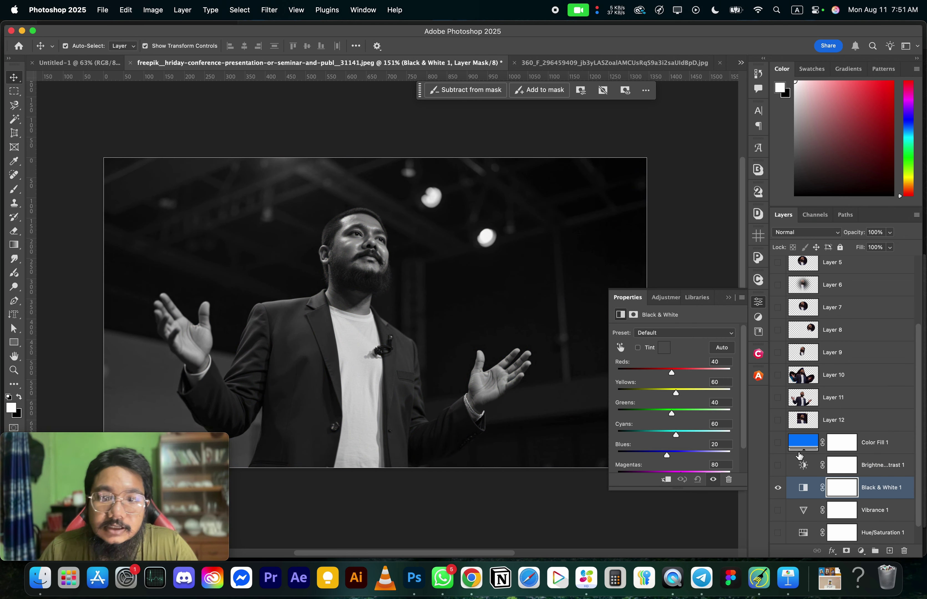
key("super+z")
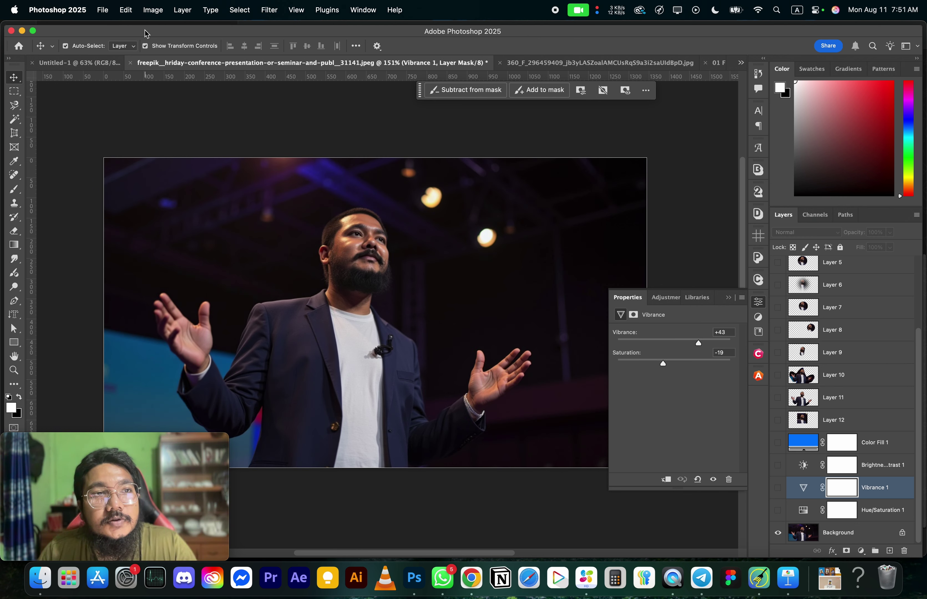
- Compare the direct image adjustments available for the Vibrance layer's mask with those available for the Background layer
left_click(151, 16)
mouse_move(156, 46)
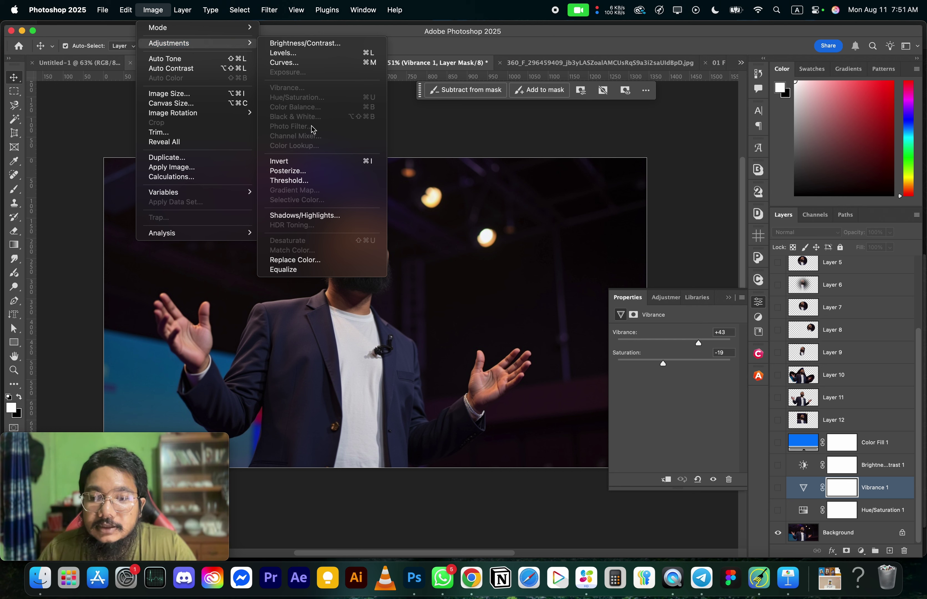
left_click(853, 541)
left_click(848, 538)
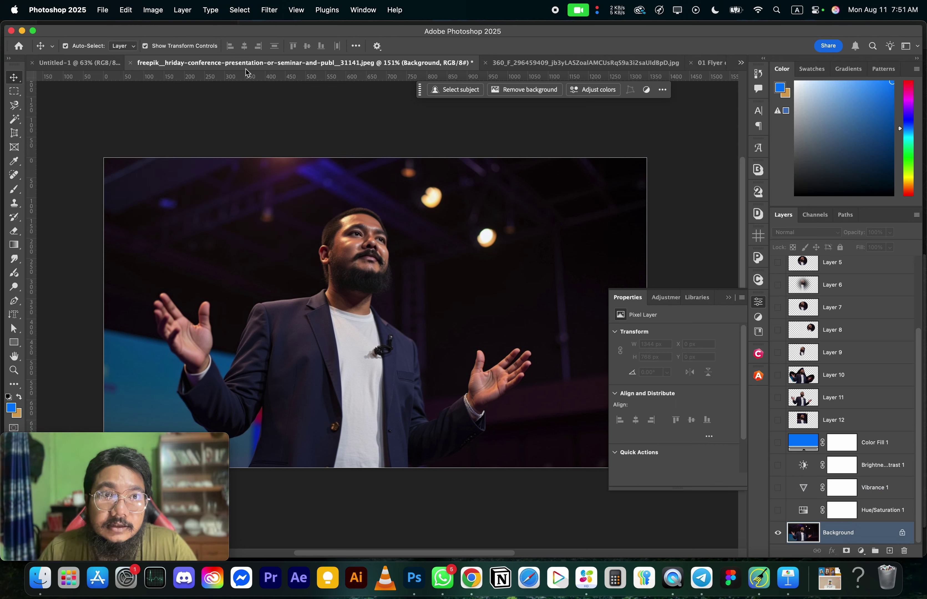
left_click(149, 13)
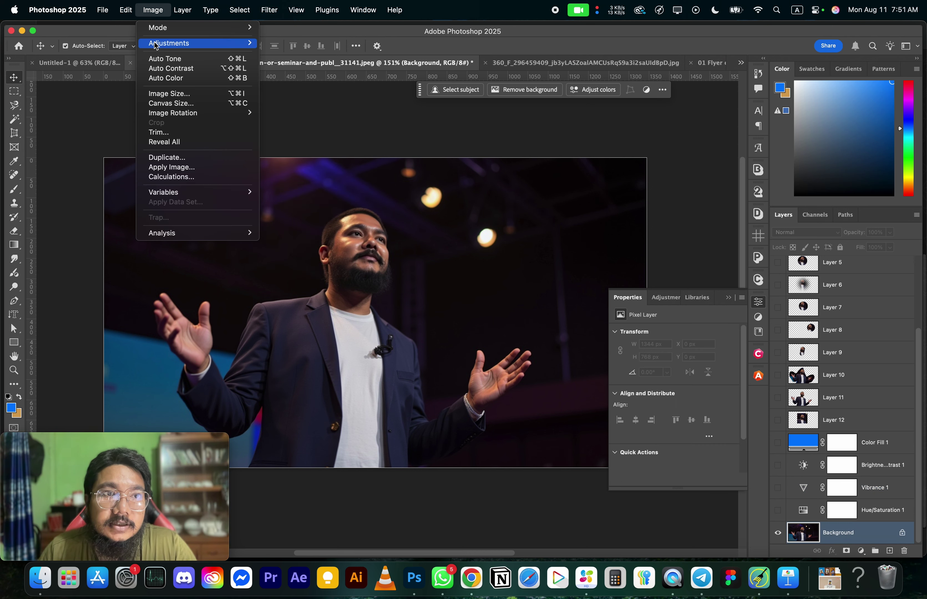
mouse_move(156, 45)
- Add a Color Balance adjustment layer directly above the Background layer
left_click(849, 533)
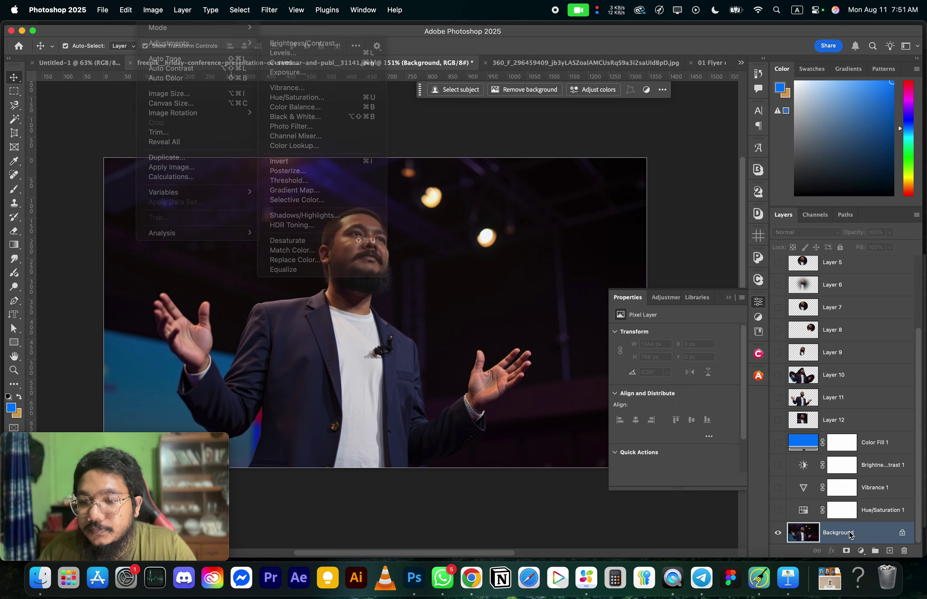
left_click(861, 551)
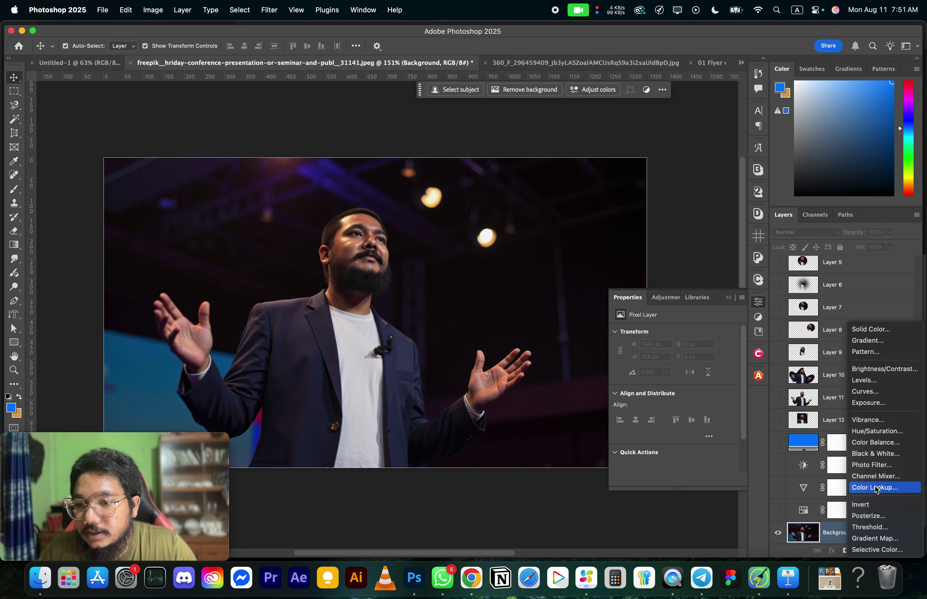
left_click(877, 447)
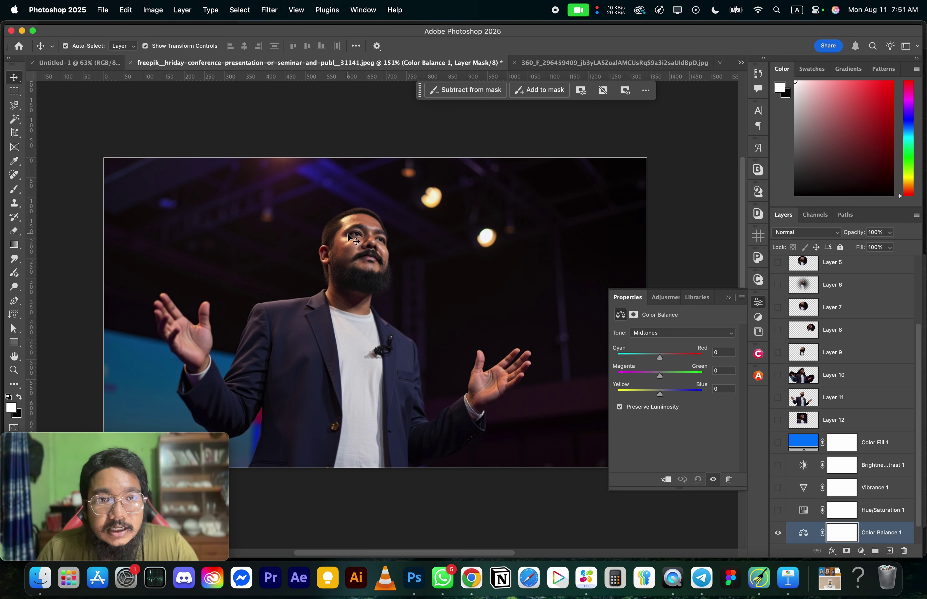
- Try shifting the midtones' yellow-blue balance to -40 and the cyan-red balance slightly toward cyan, resetting each to 0
mouse_move(659, 391)
left_mouse_down()
mouse_move(607, 398)
mouse_move(645, 396)
left_mouse_up()
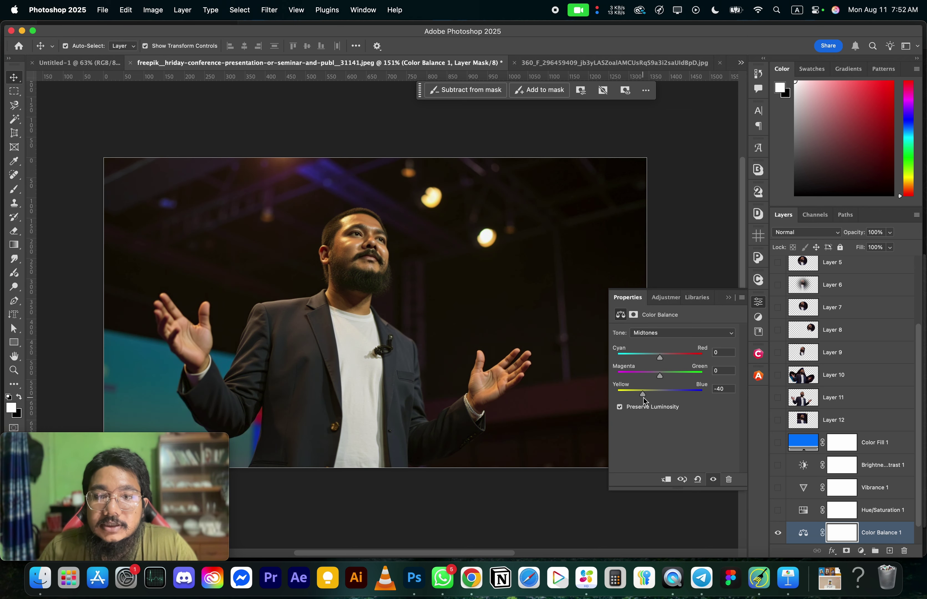
double_click(644, 393)
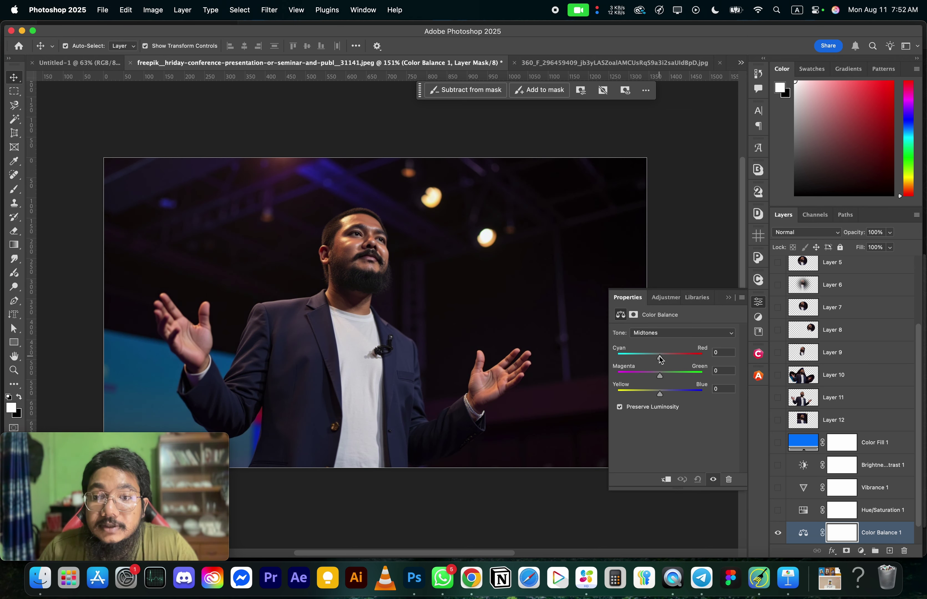
mouse_move(659, 358)
left_mouse_down()
mouse_move(599, 361)
mouse_move(697, 363)
mouse_move(653, 359)
left_mouse_up()
double_click(653, 359)
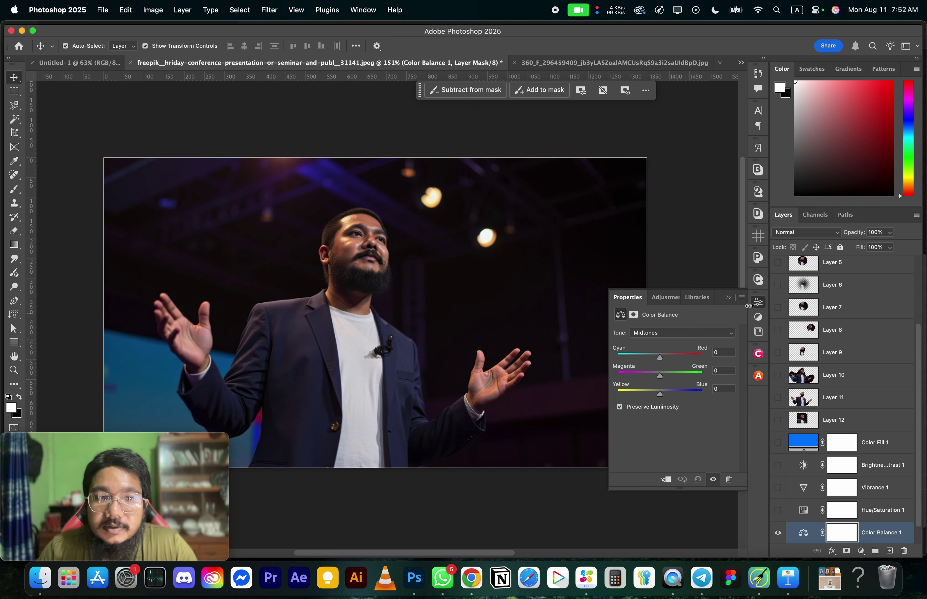